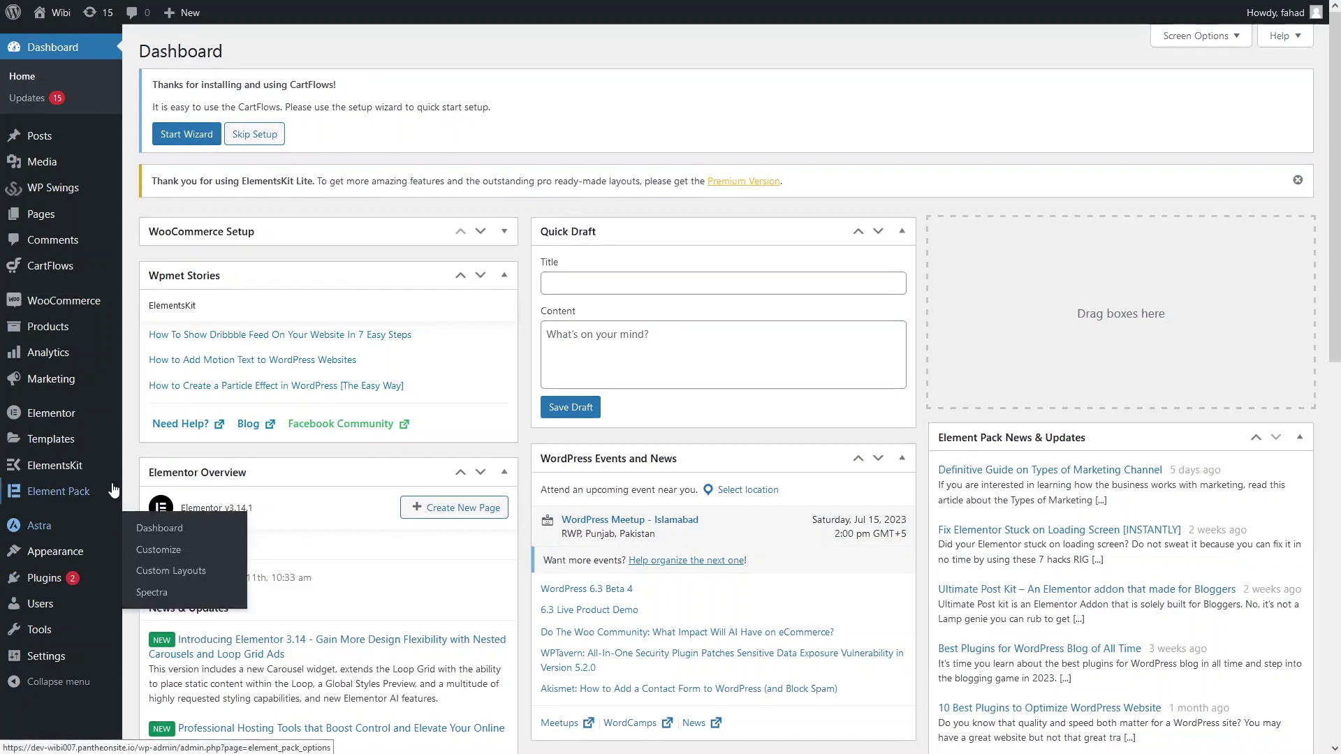
Find the YITH WooCommerce Affiliates plugin by searching 'woocommerce affiliate', then install and activate it
mouse_move(74, 589)
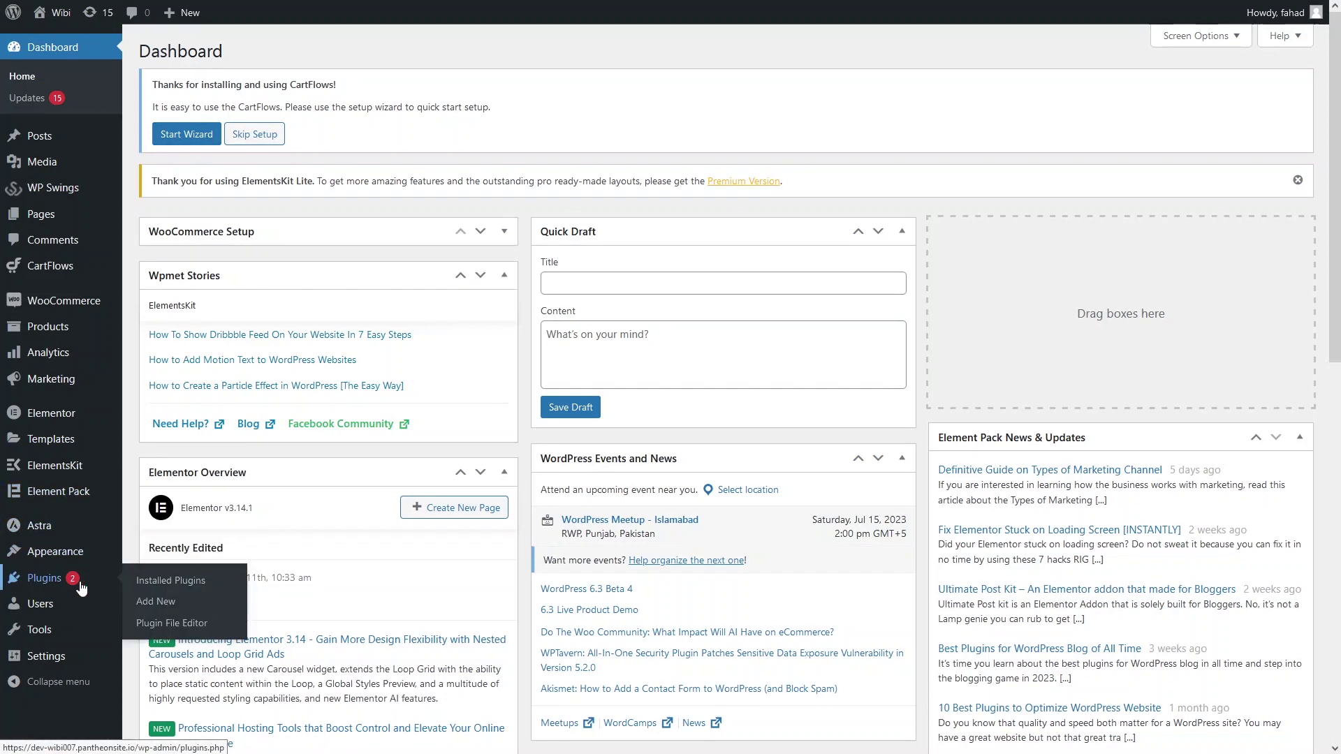
click(170, 602)
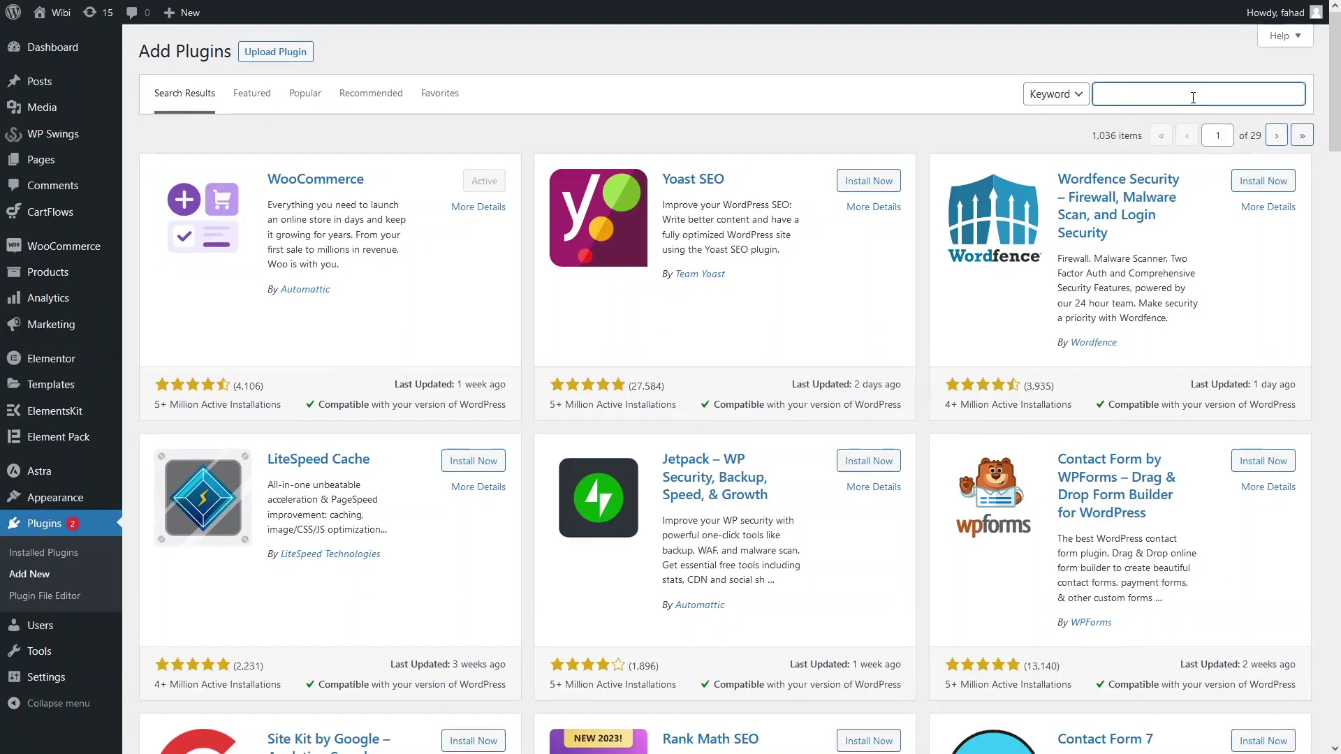
text(woo)
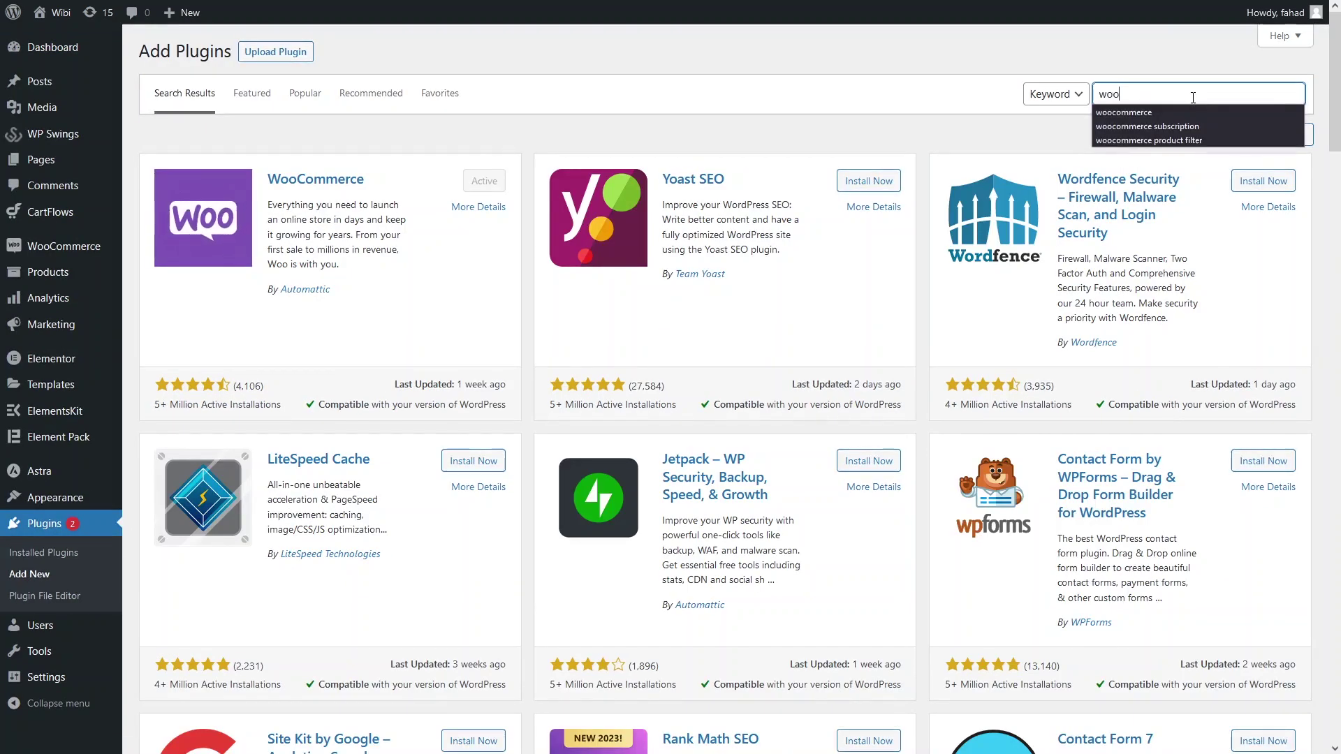
text(commerce affiliat)
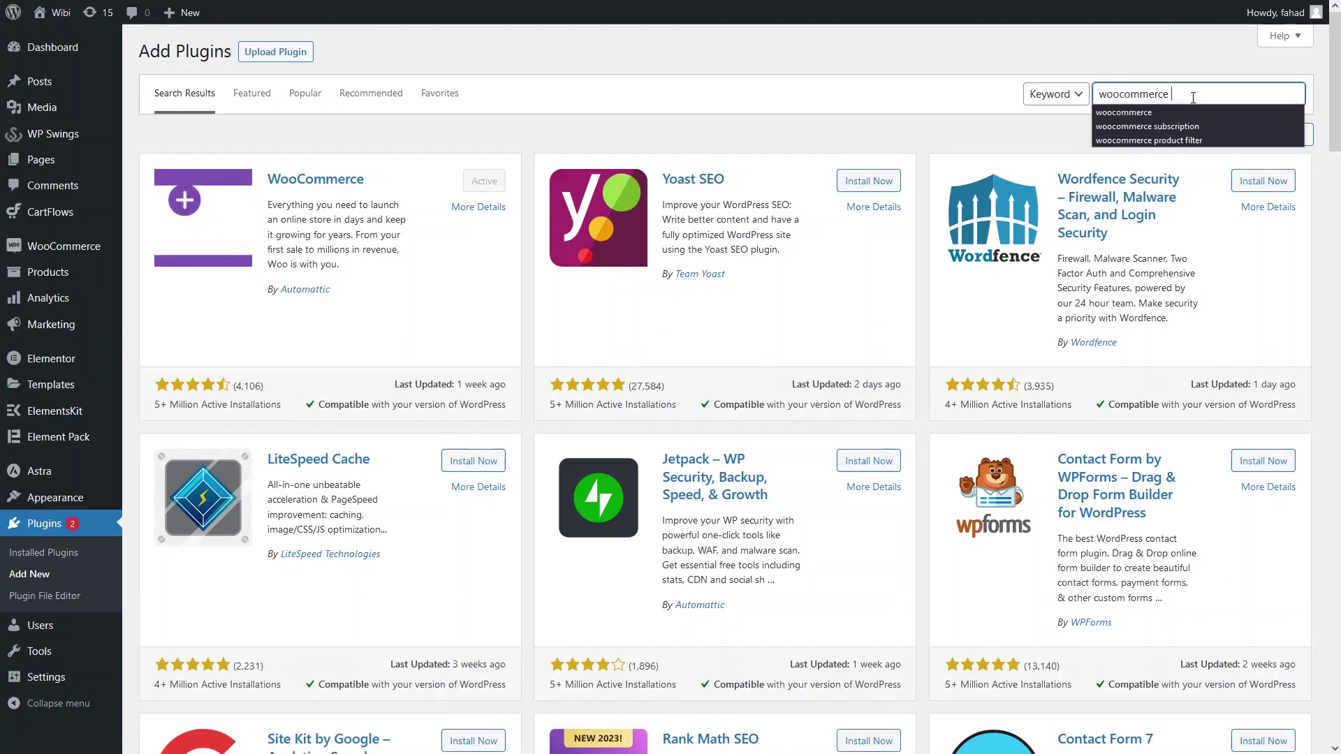
text(e)
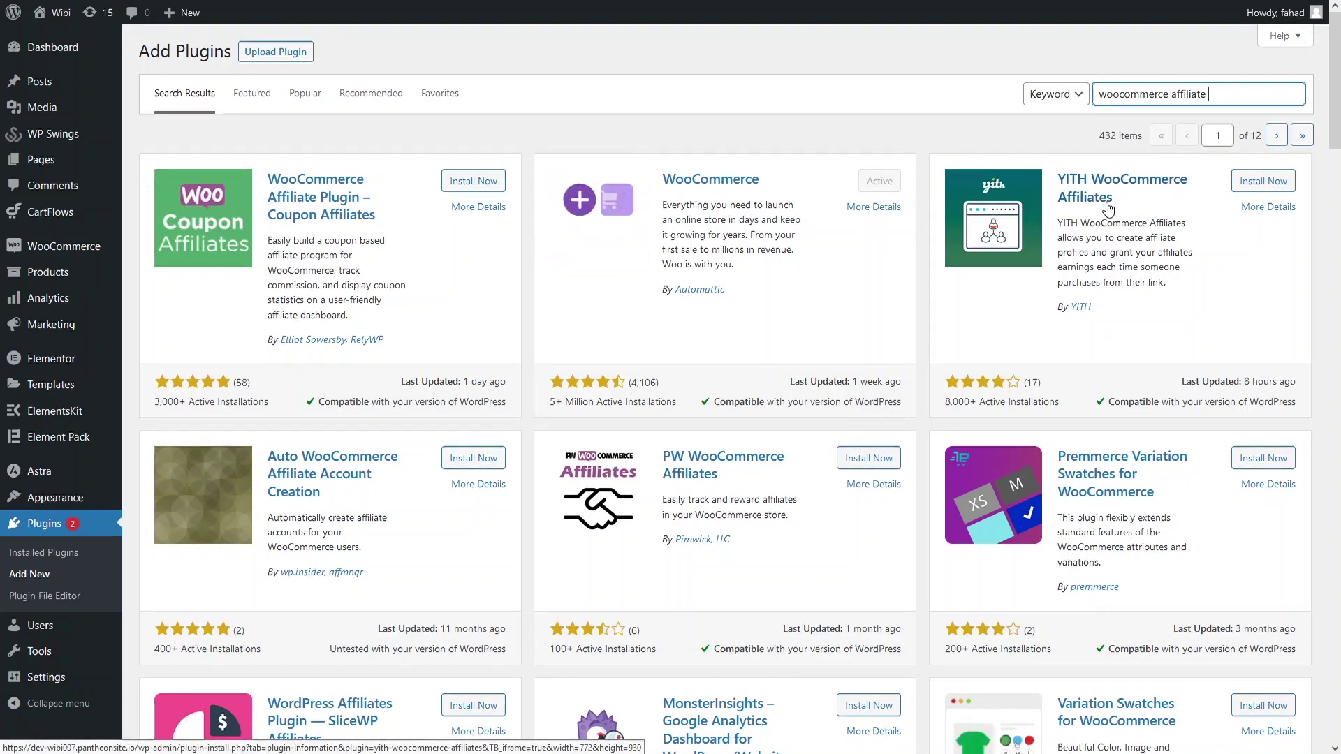
click(1278, 183)
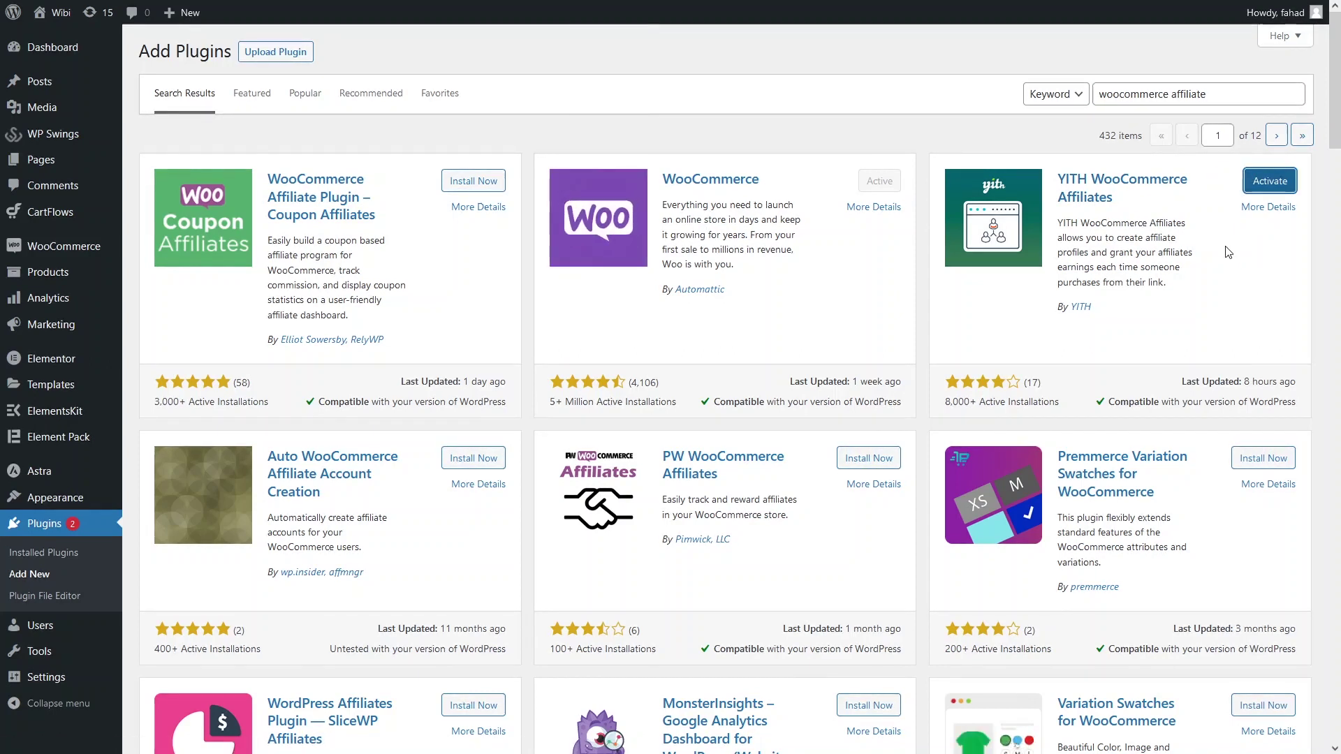
click(1257, 189)
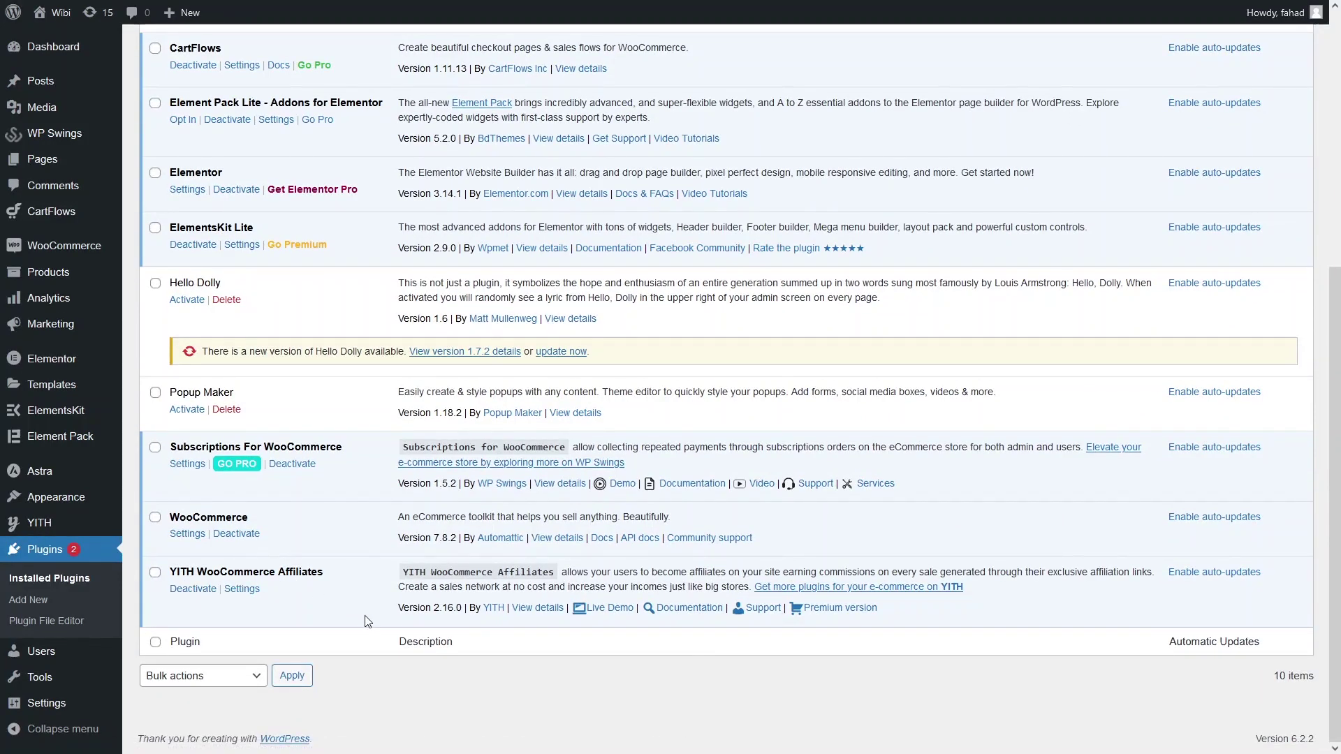
Open the Affiliates list, check the first affiliate's actions menu without changes, and start adding an affiliate
click(63, 526)
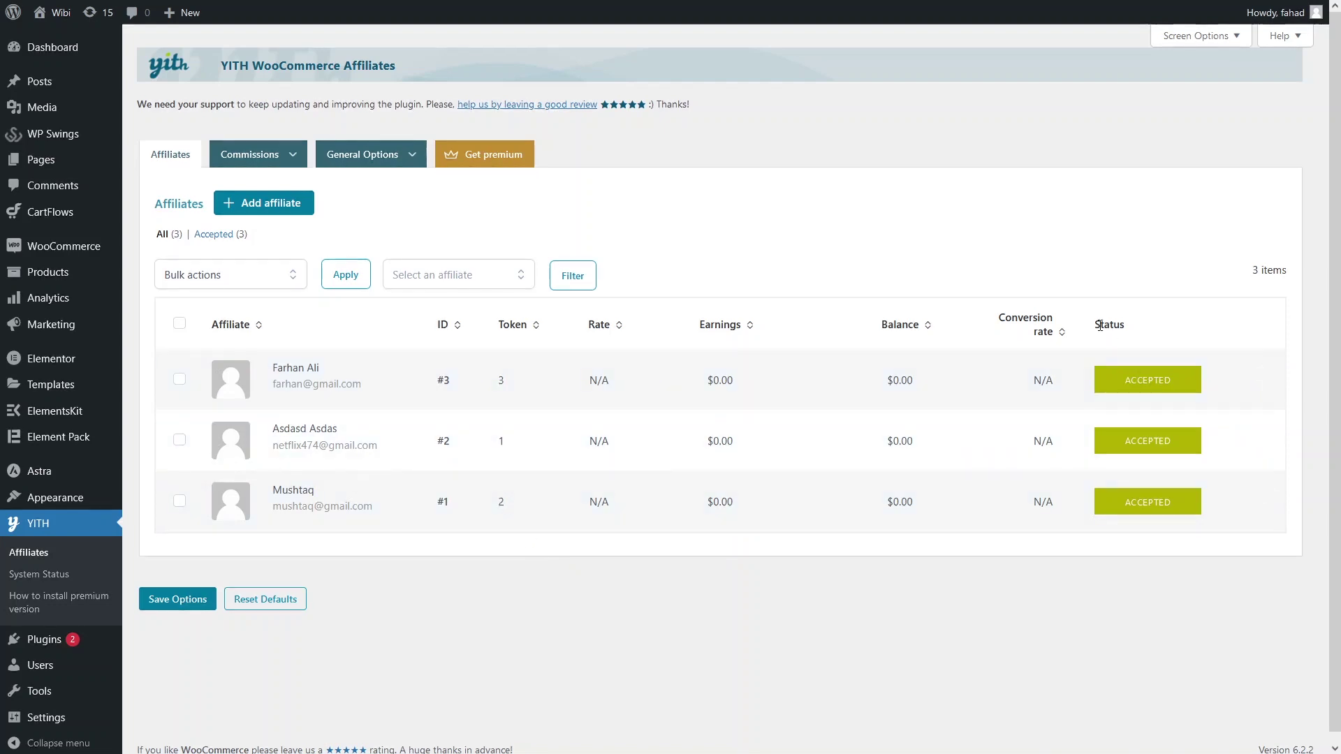
drag(1100, 326, 1131, 328)
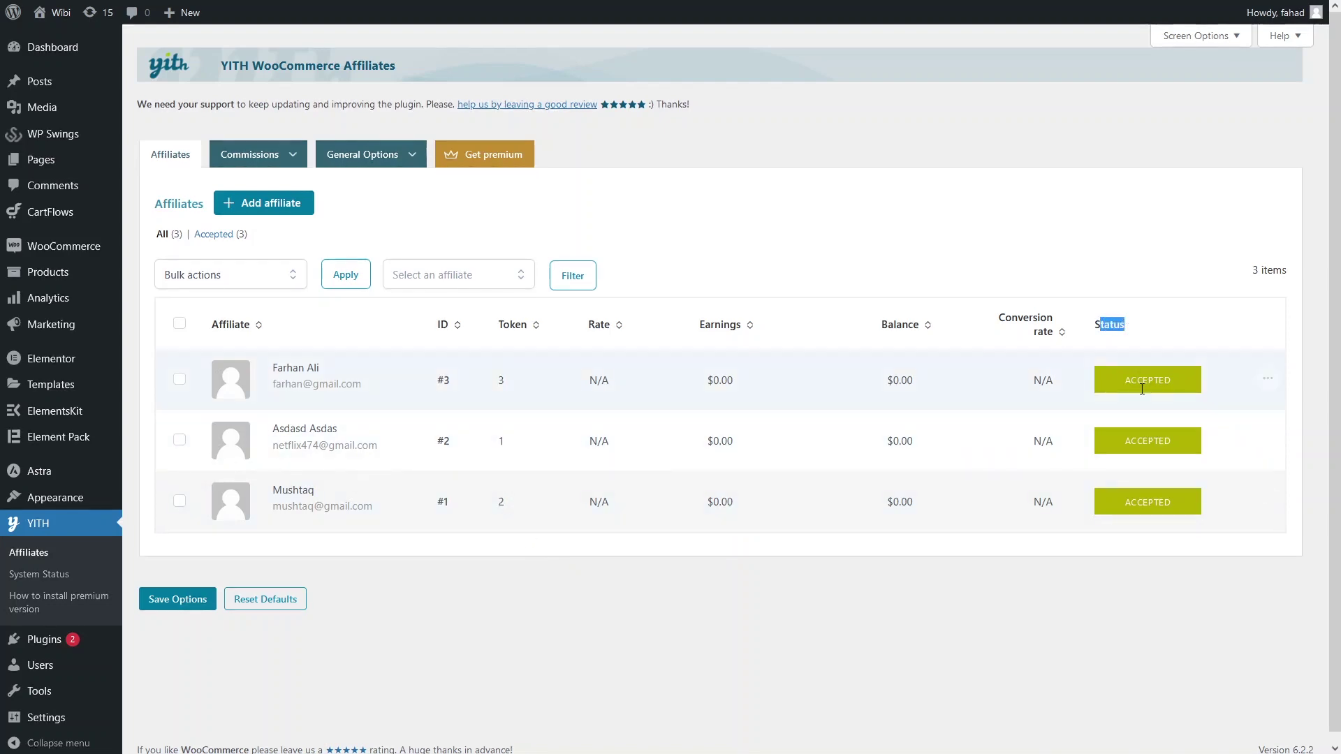
click(1282, 387)
click(1268, 378)
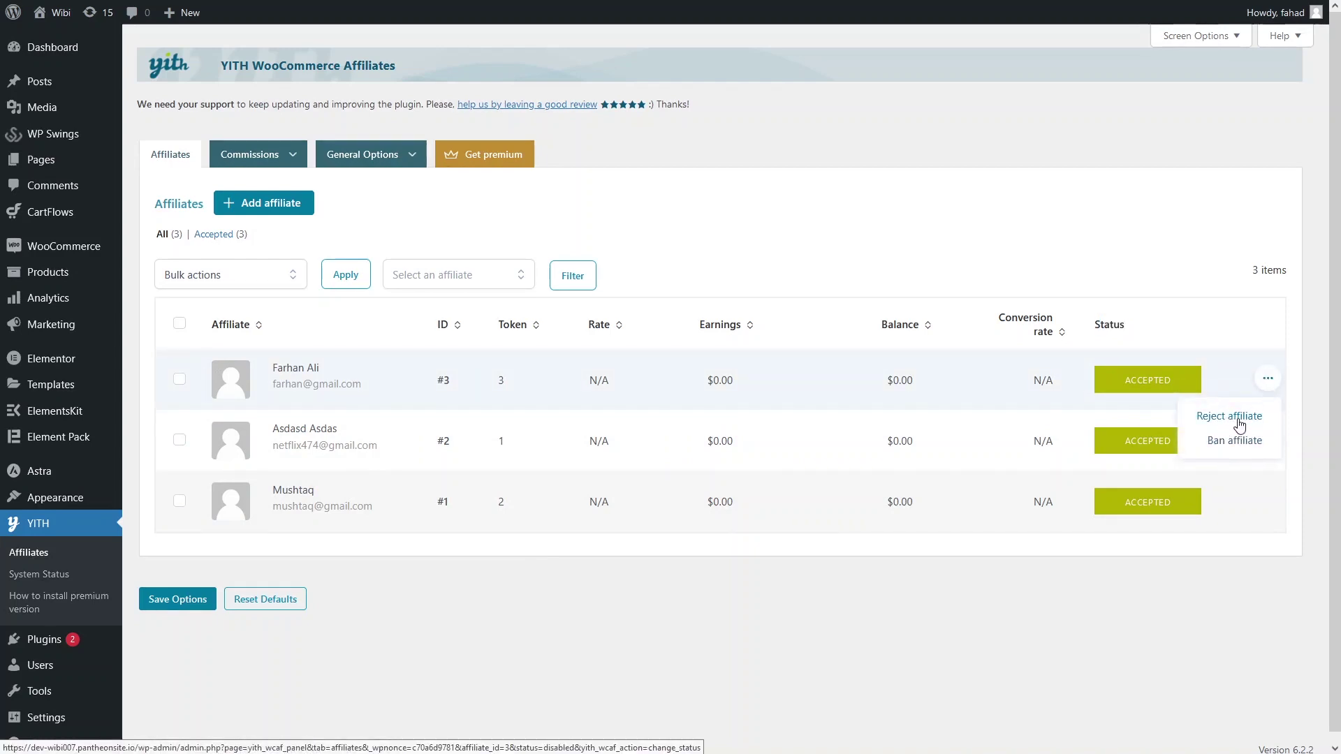
click(1138, 321)
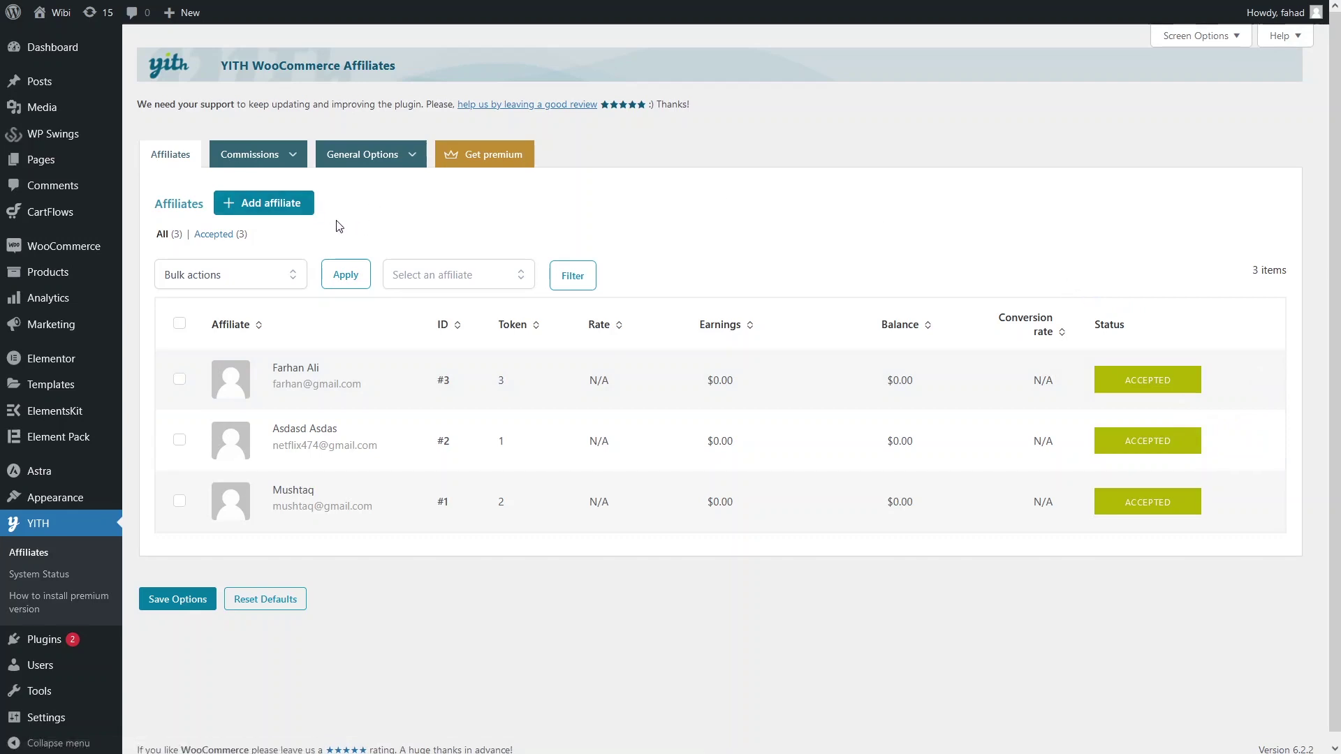
click(287, 208)
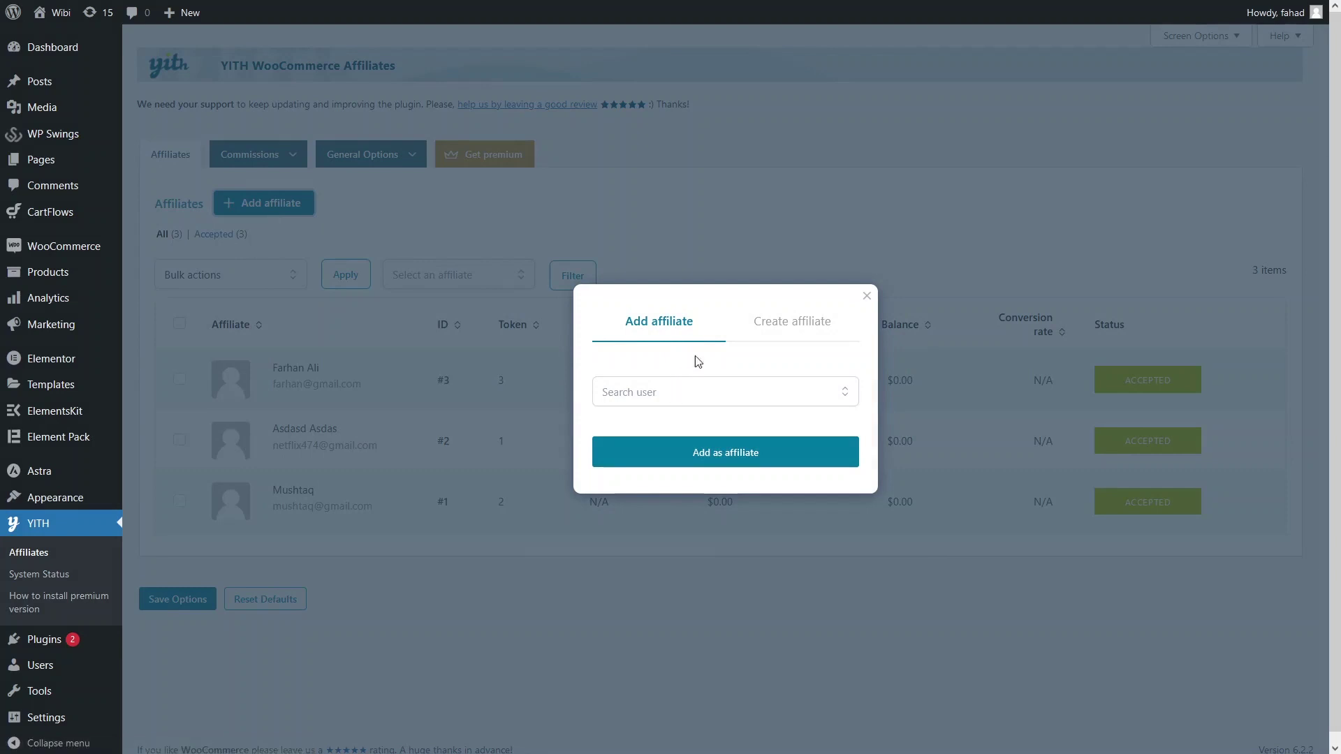
View the Create affiliate form in the dialog, then close the dialog
click(796, 324)
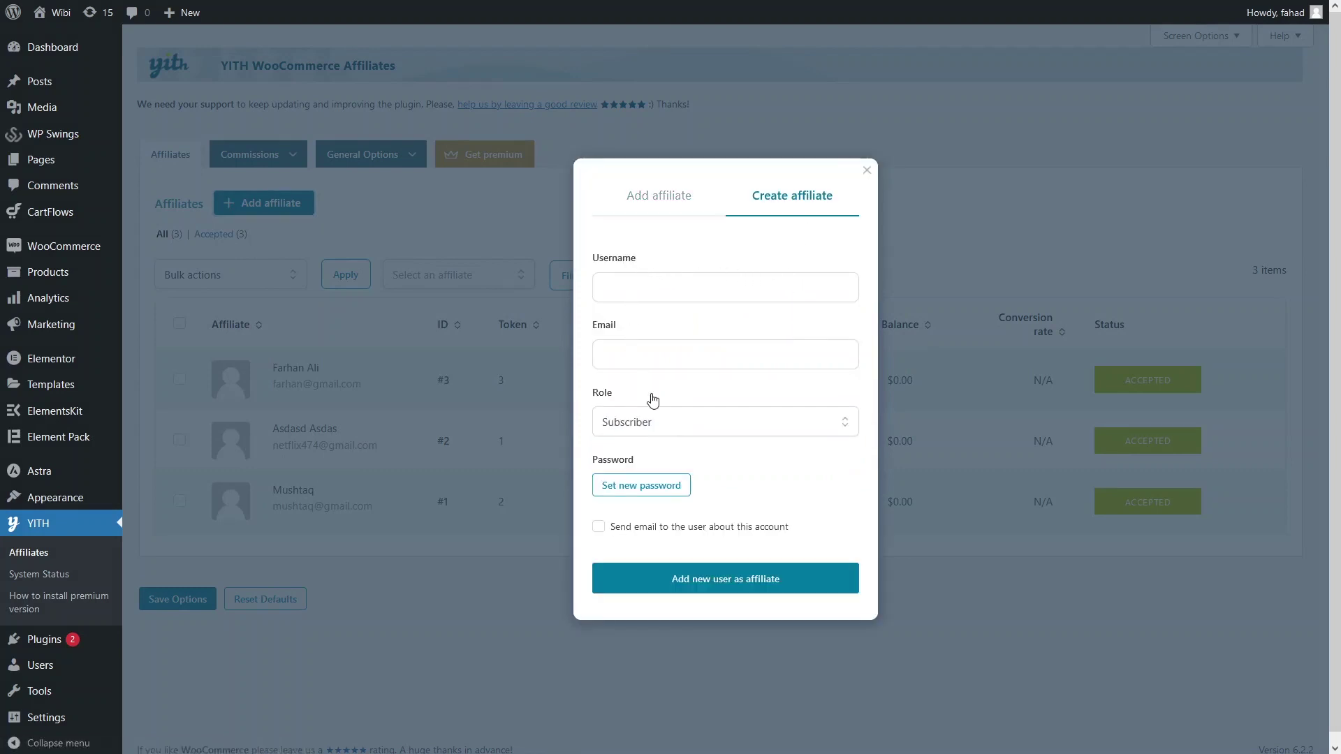
click(867, 170)
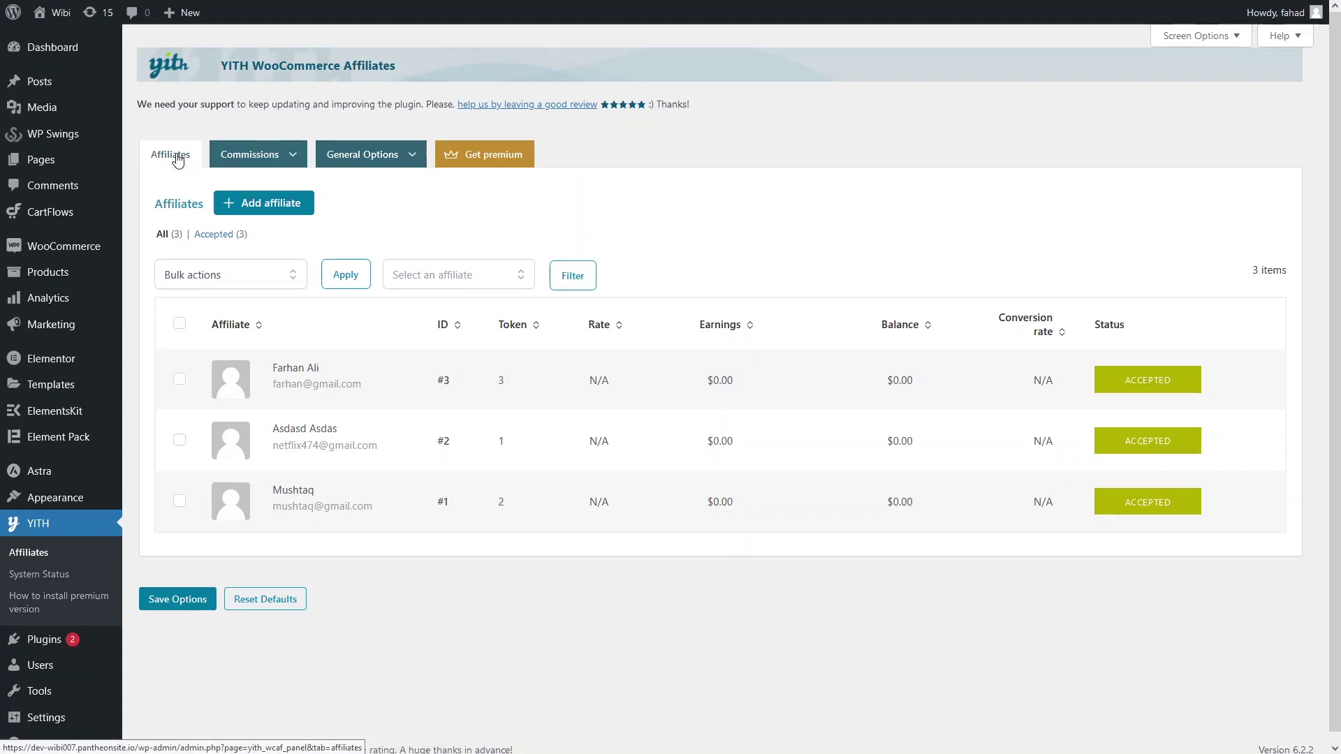
View the empty Commission List, then the Commissions Payments page with no registered payments
mouse_move(232, 164)
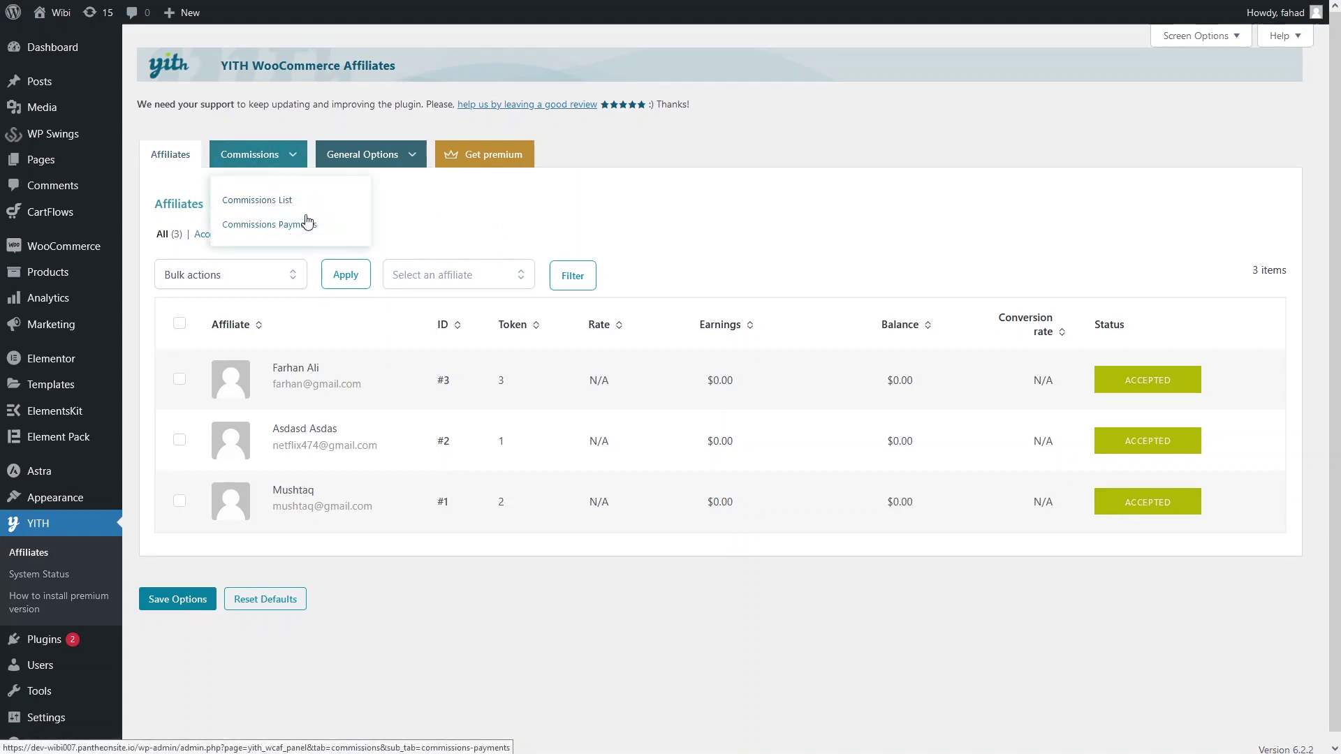
mouse_move(359, 162)
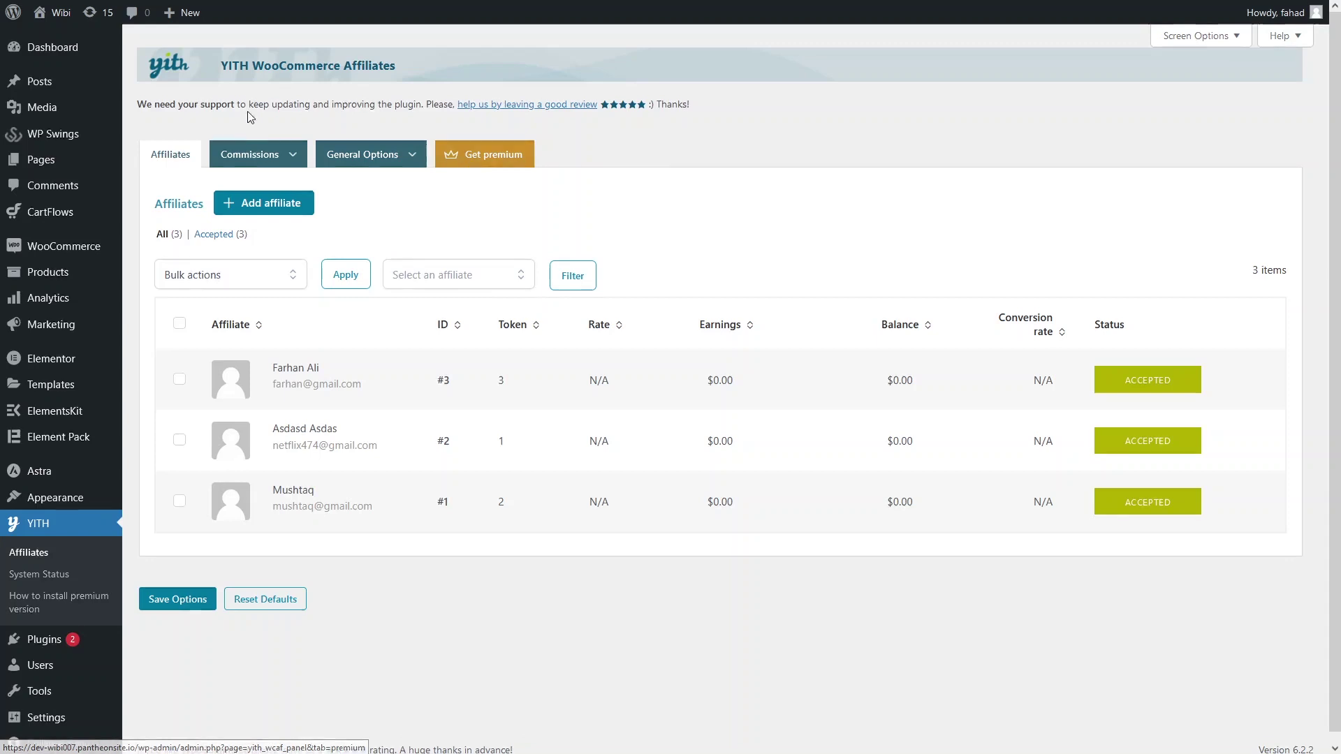
mouse_move(273, 157)
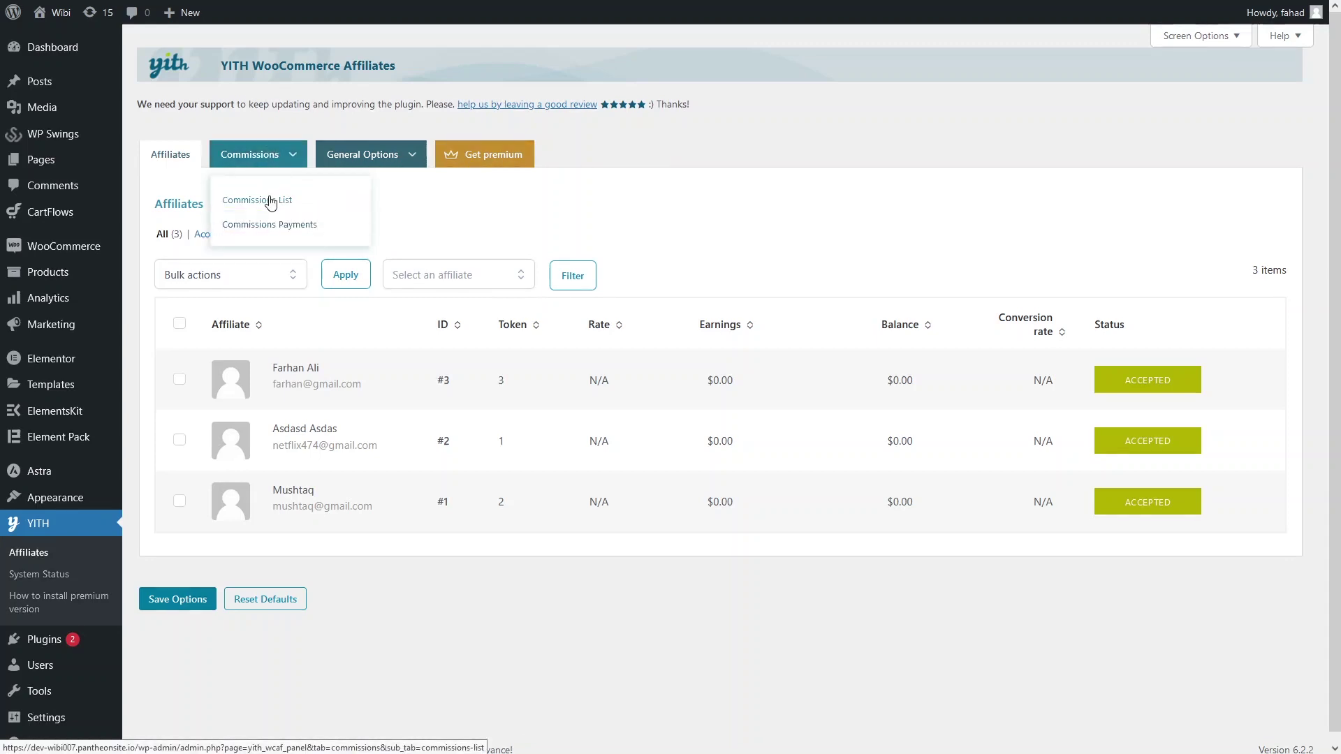
click(271, 202)
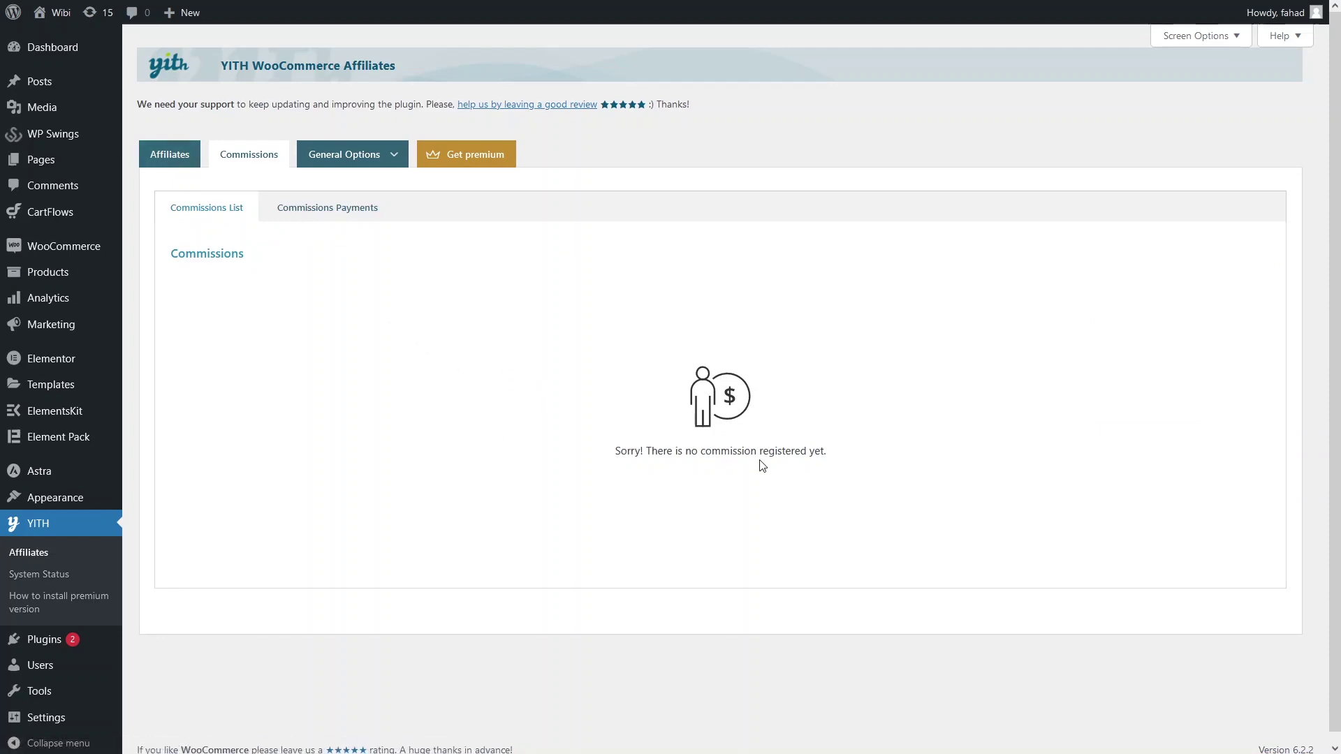
click(313, 225)
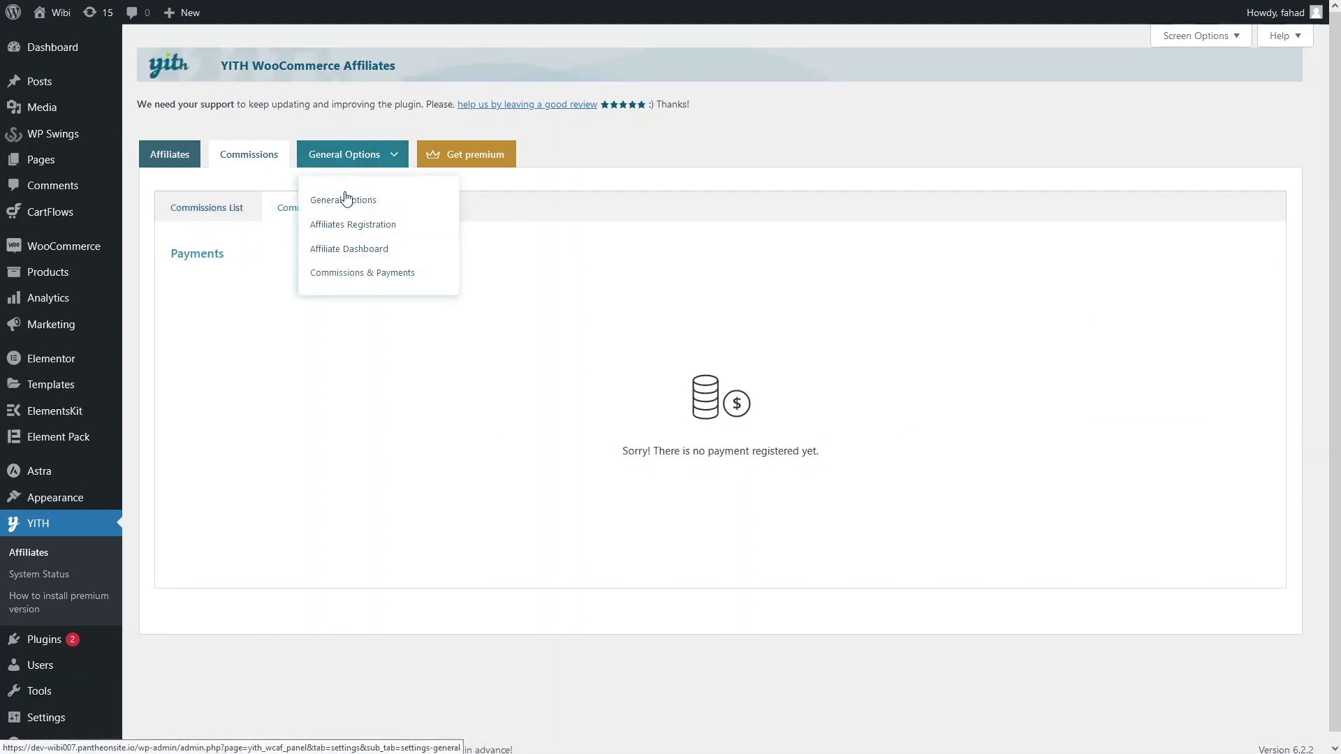
Review the General Options, leaving the 'ref' query var name and cookie settings unchanged
click(344, 201)
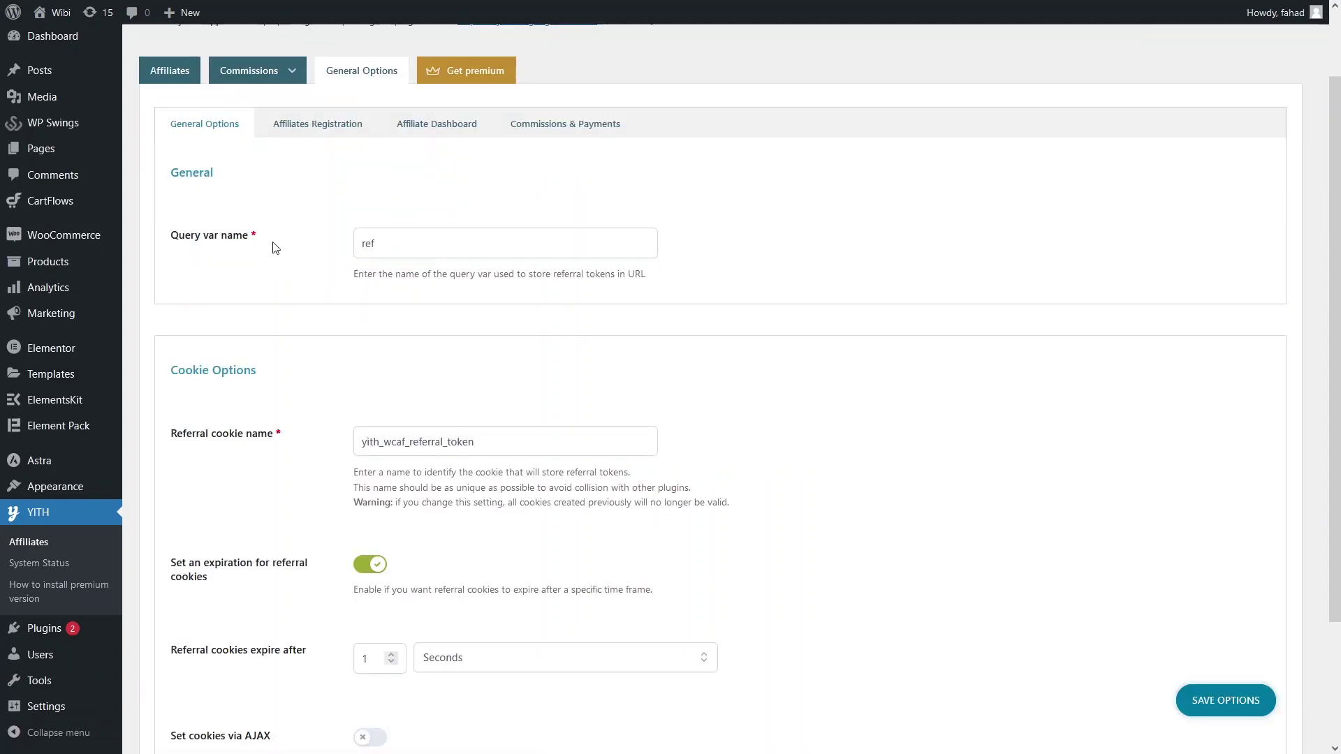
double_click(392, 250)
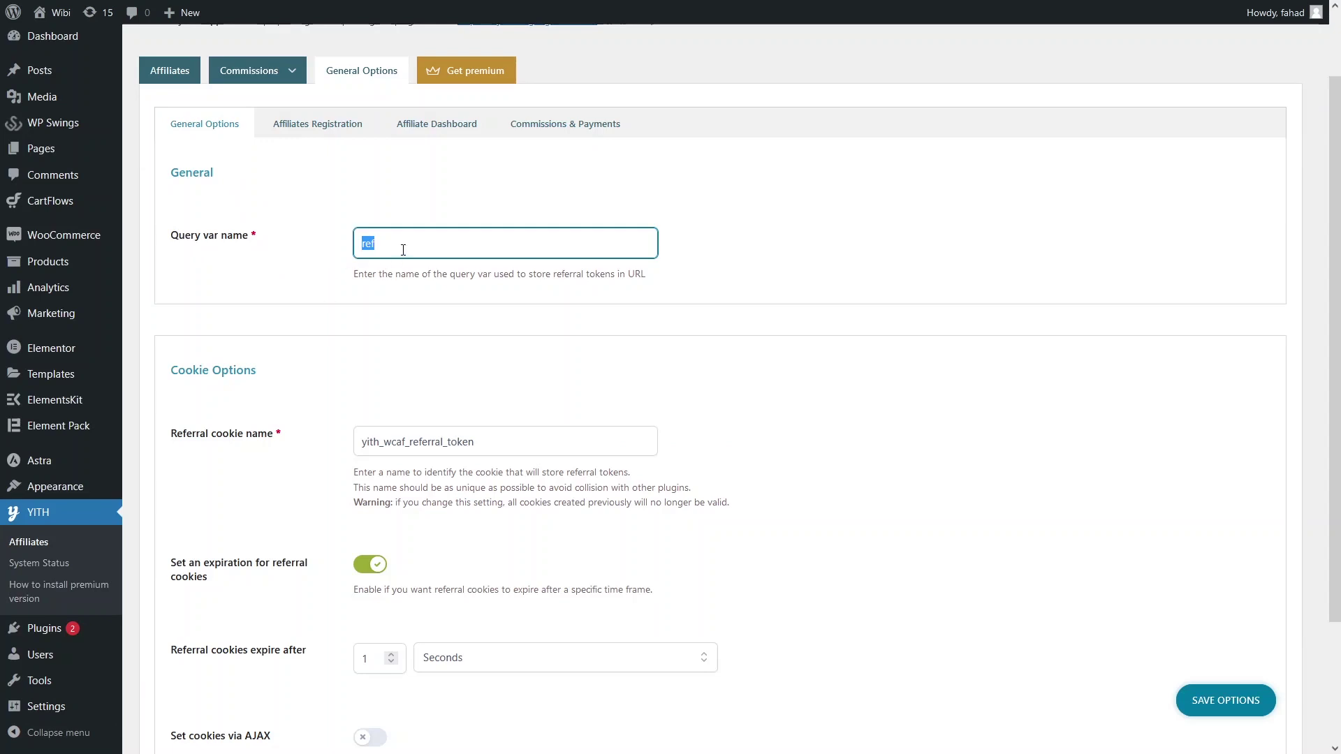
click(386, 327)
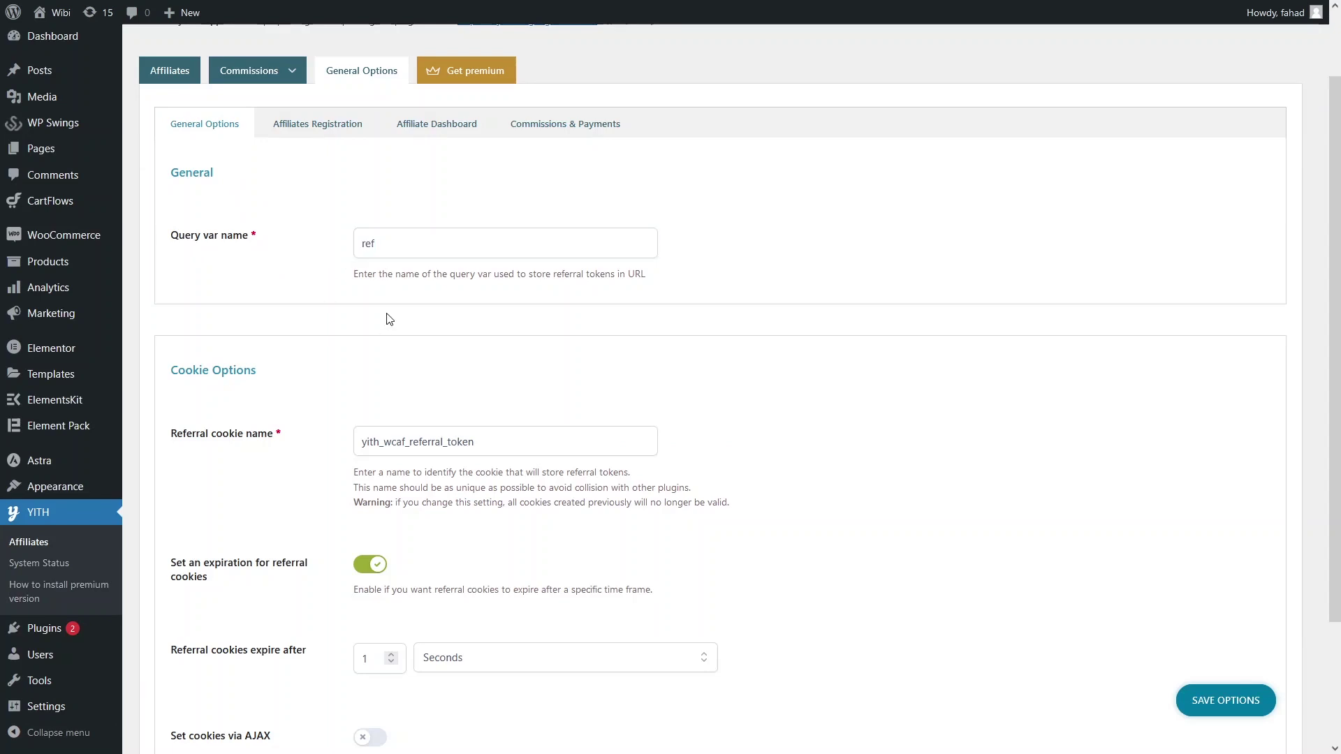
scroll(357, 360, down, 1)
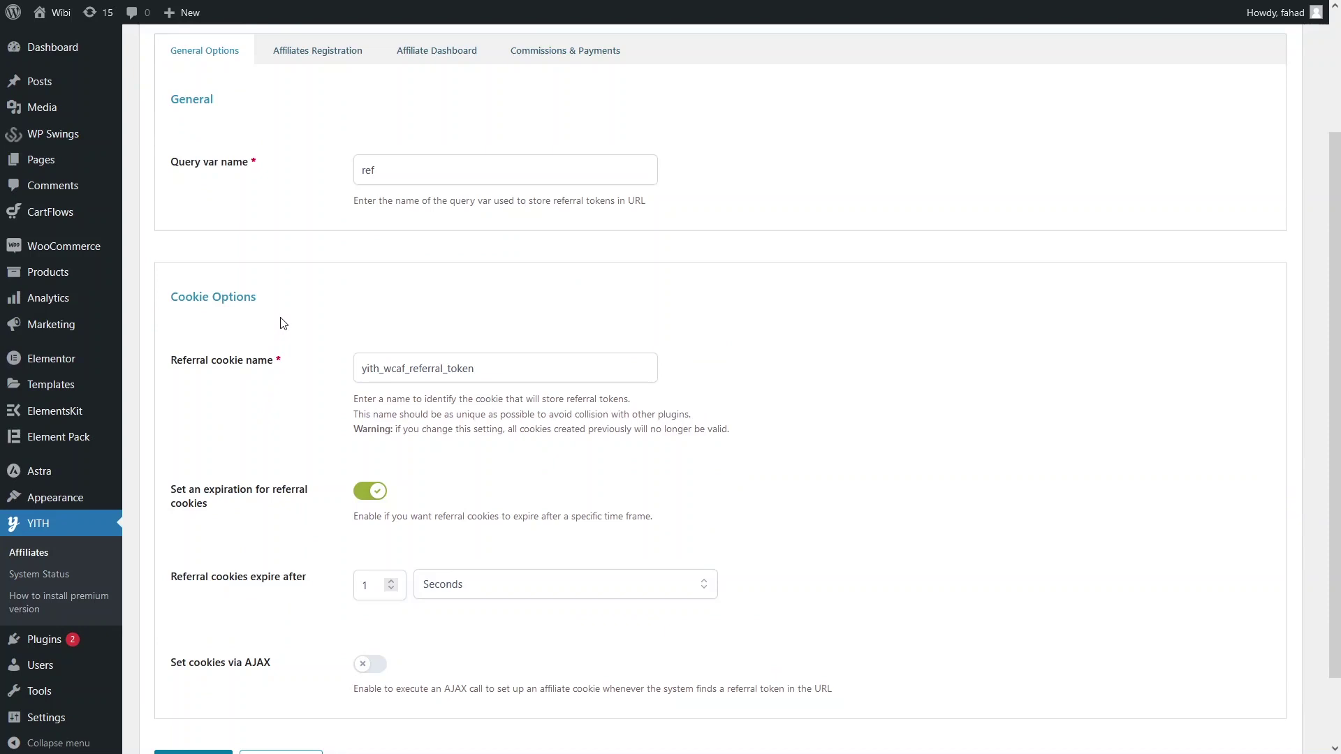
scroll(283, 322, down, 1)
scroll(300, 349, up, 3)
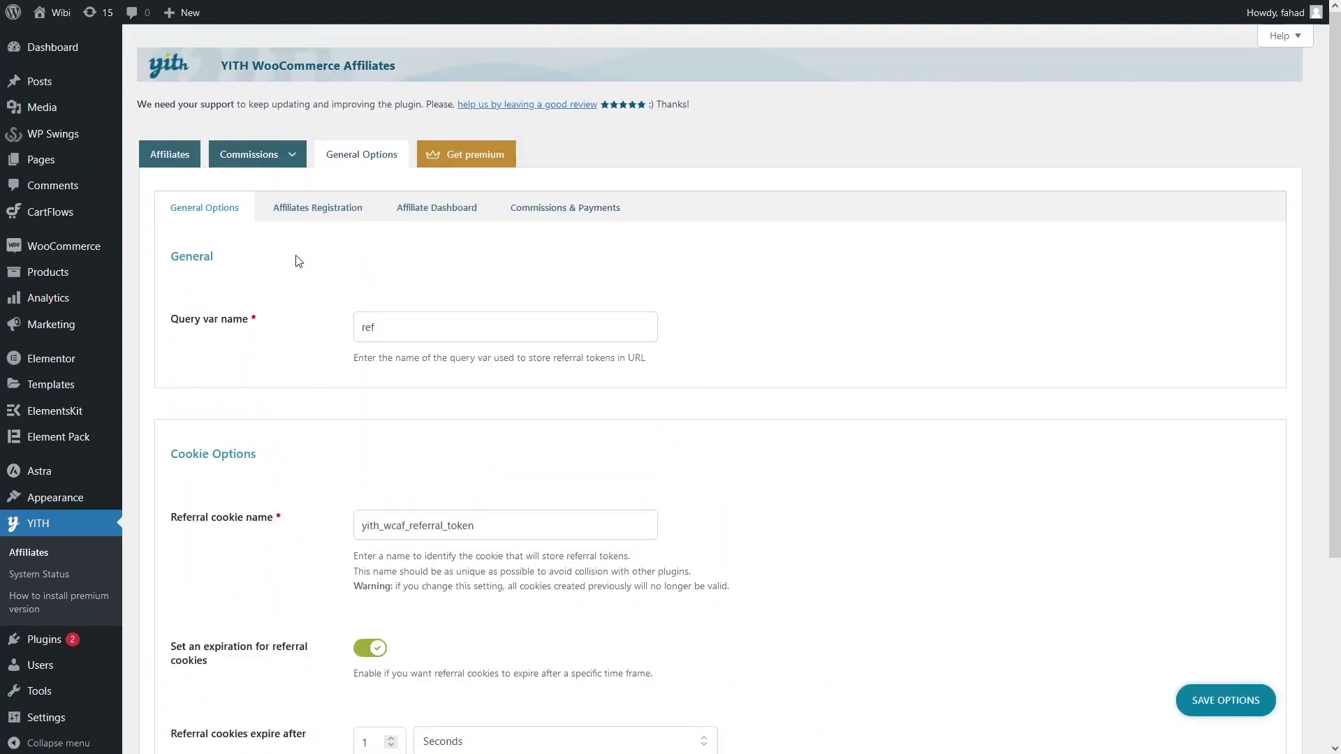
Review the Affiliates Registration form fields and their required and active states
click(288, 214)
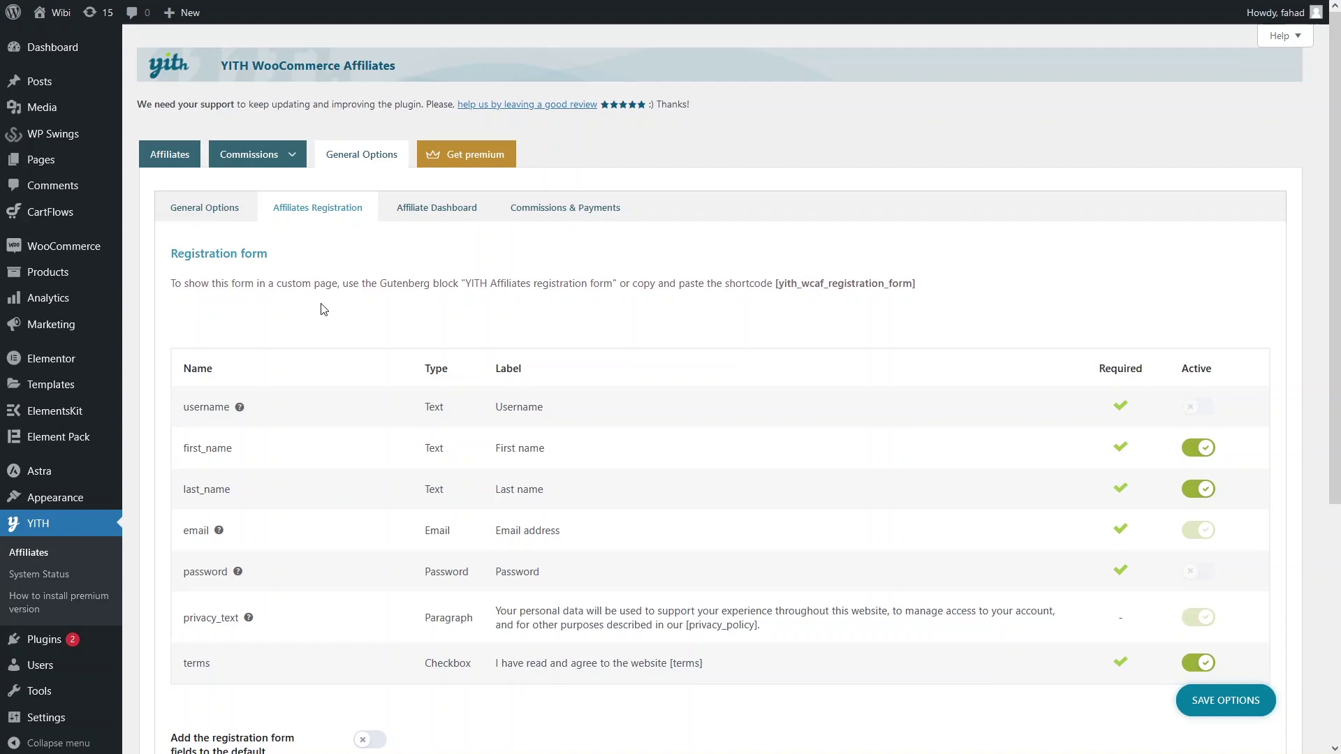
scroll(328, 321, down, 3)
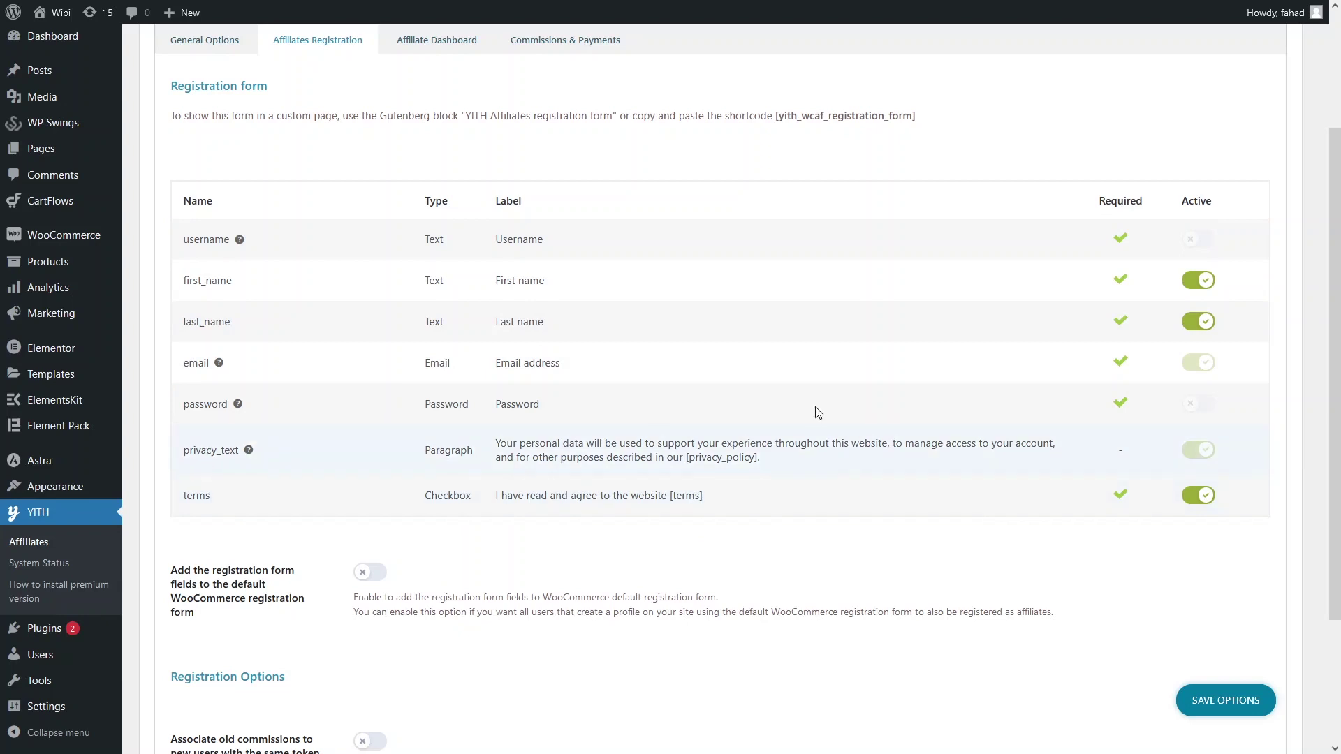
scroll(277, 449, down, 3)
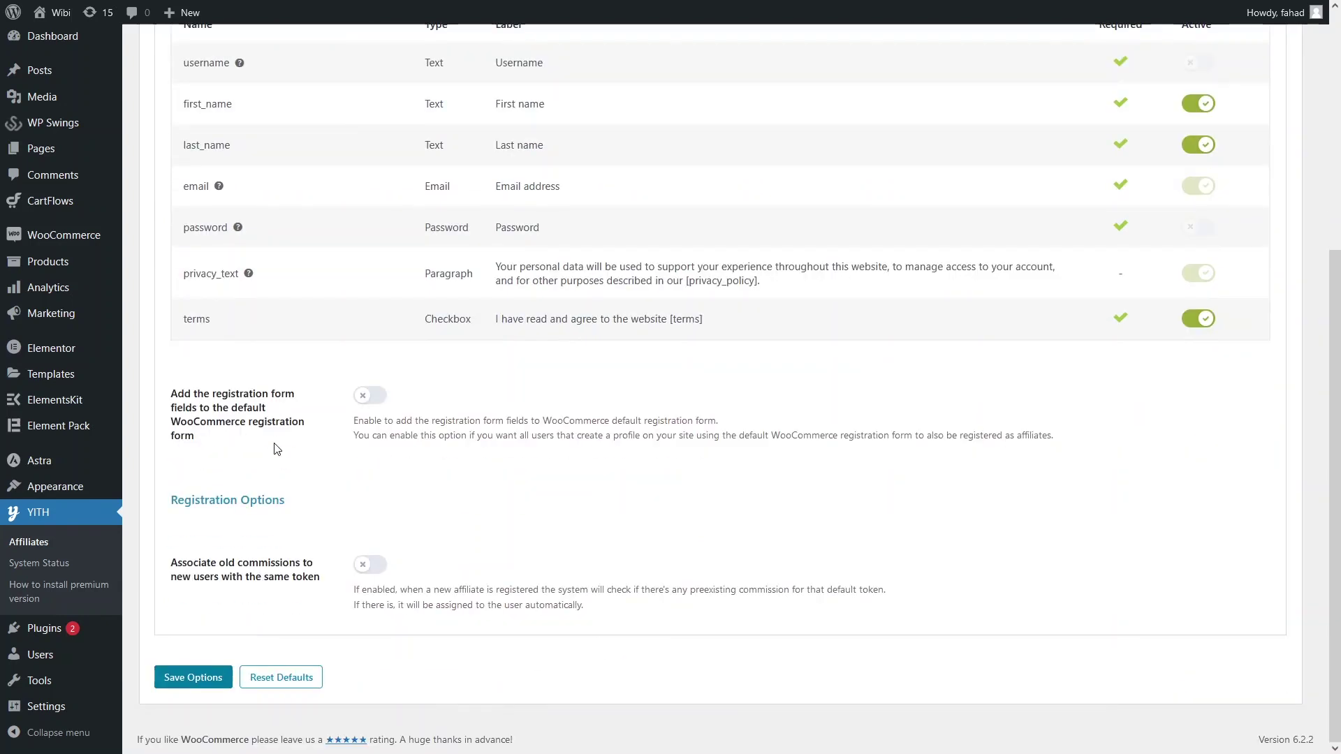
scroll(309, 557, up, 1)
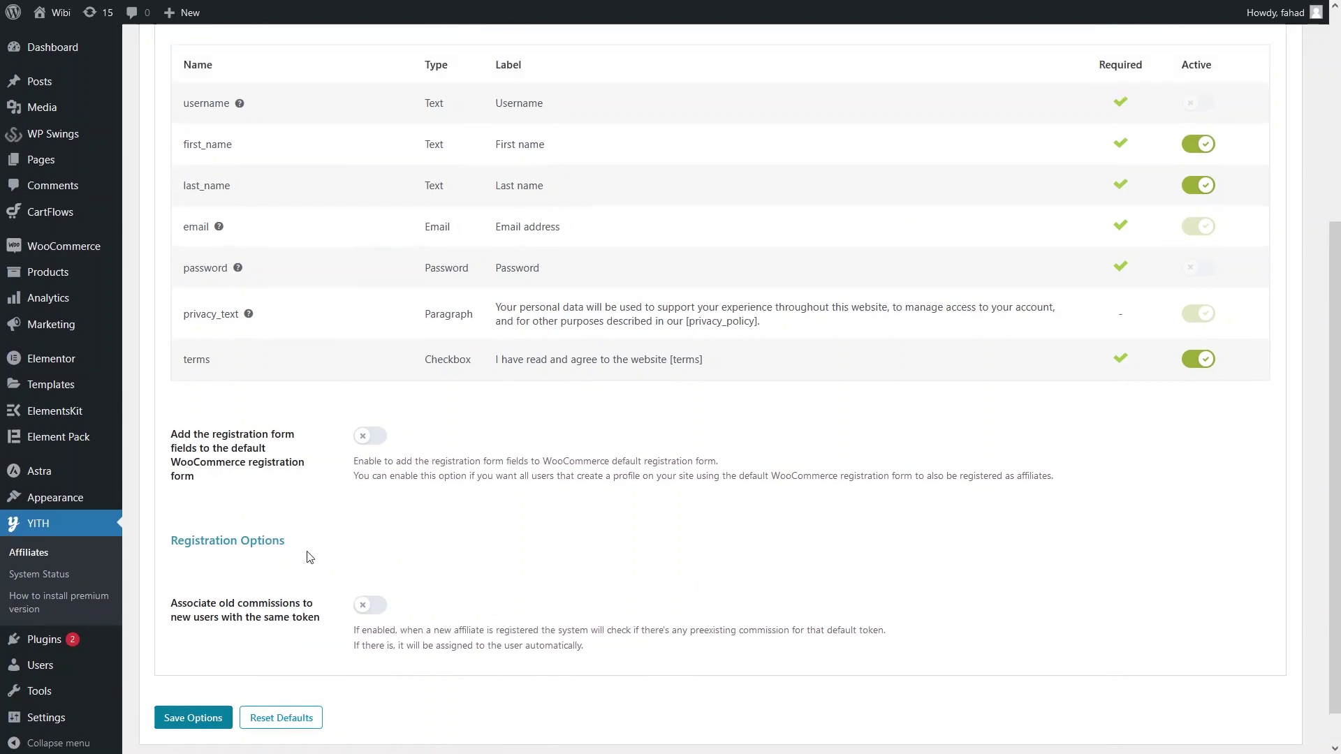
scroll(310, 557, up, 5)
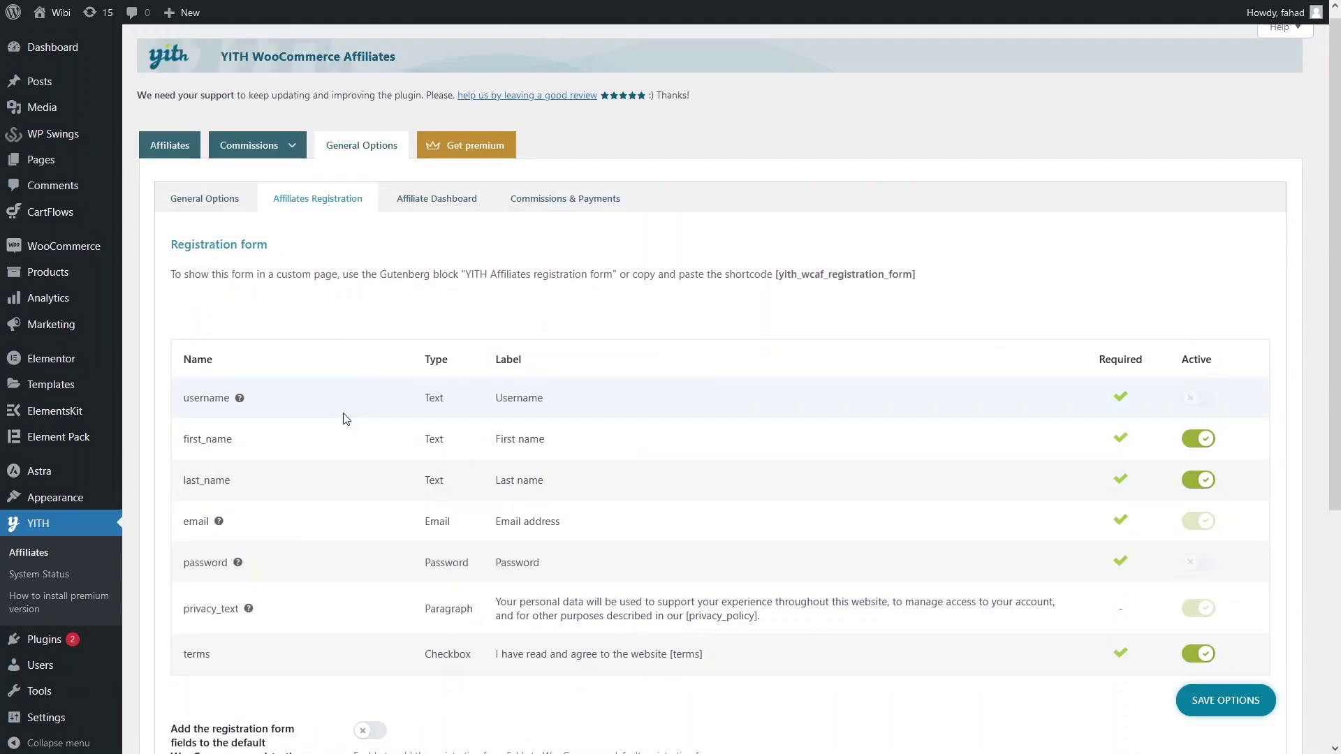
In Affiliate Dashboard settings, enable showing the affiliate dashboard inside My Account
click(429, 208)
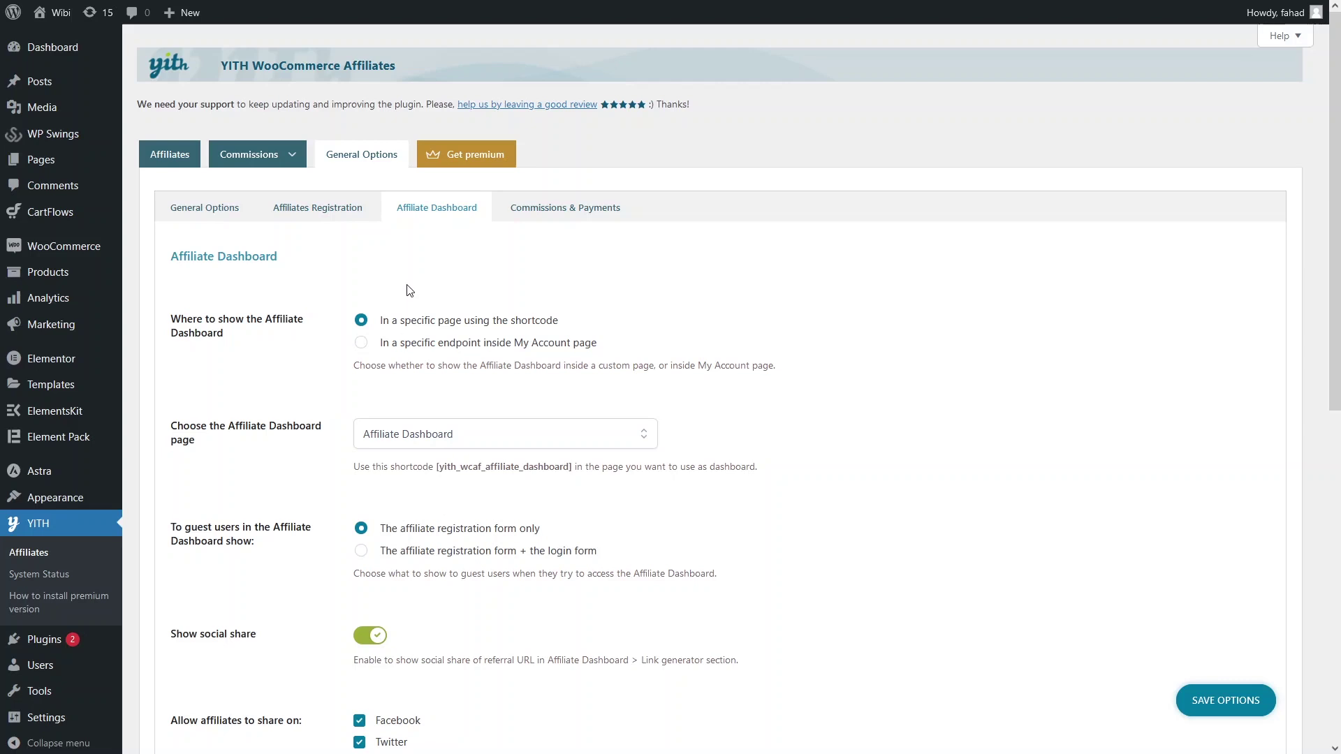
click(361, 345)
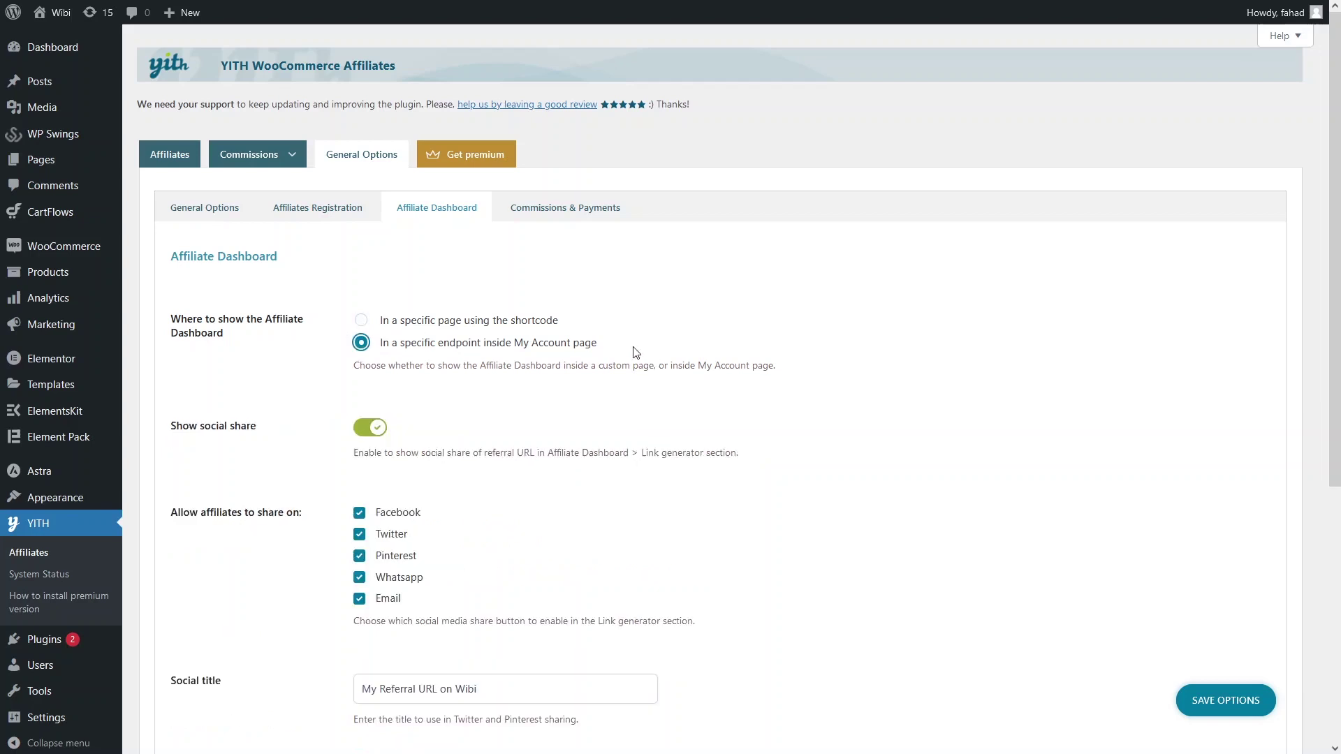
scroll(525, 363, down, 3)
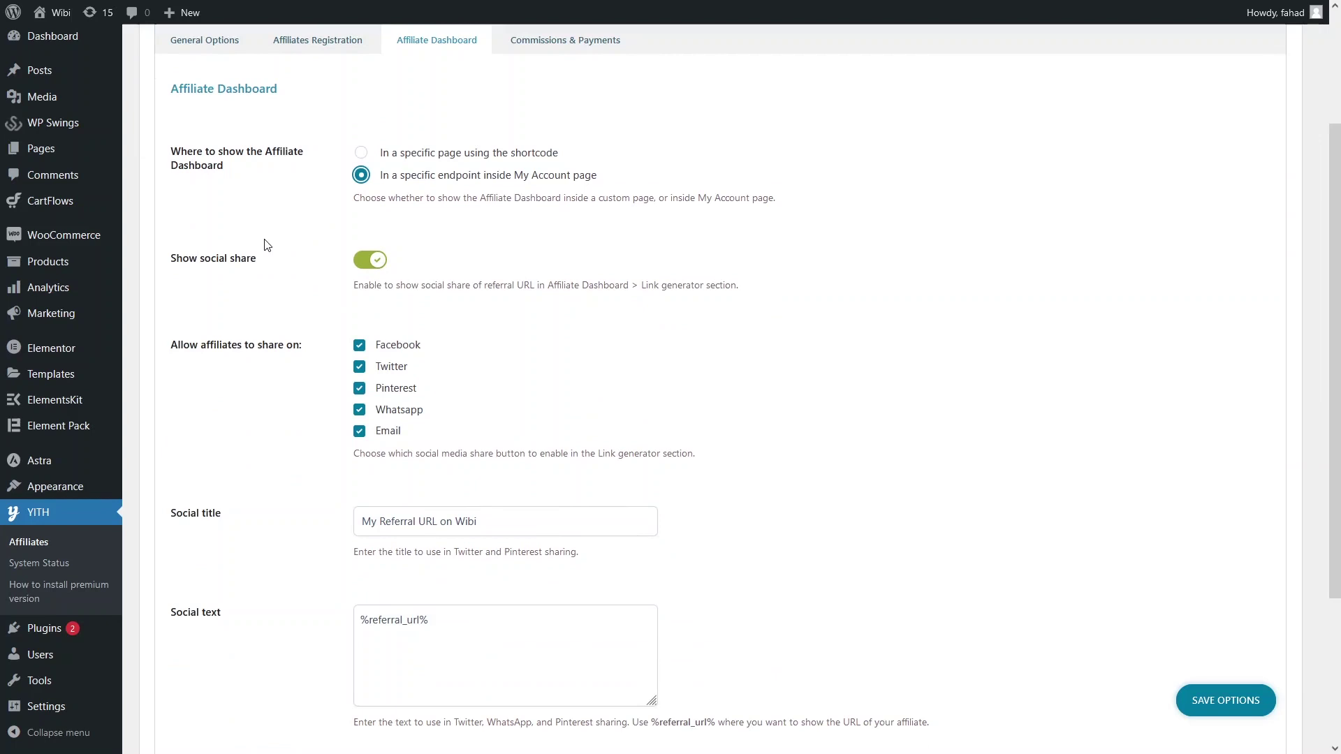
click(378, 289)
drag(358, 286, 544, 300)
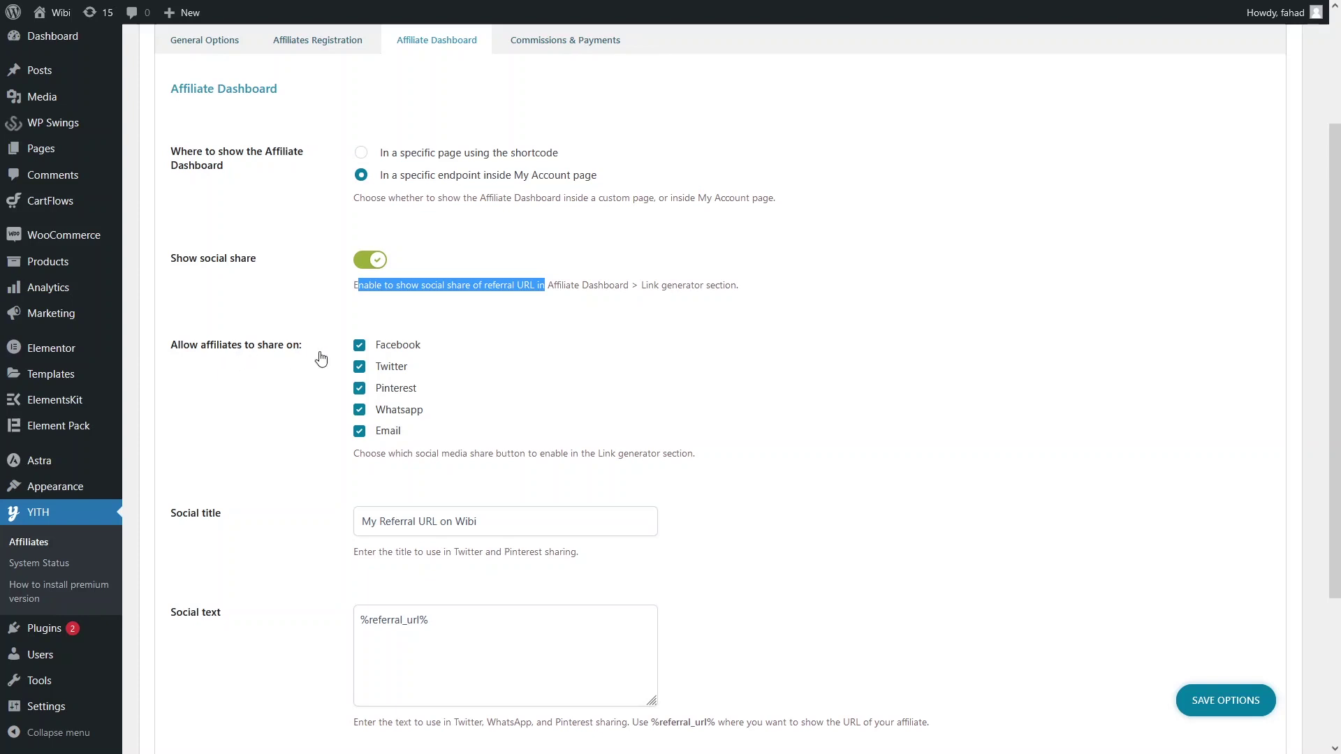
Save the dashboard settings with sharing for Facebook, Twitter, Pinterest, Whatsapp and Email
scroll(321, 359, down, 3)
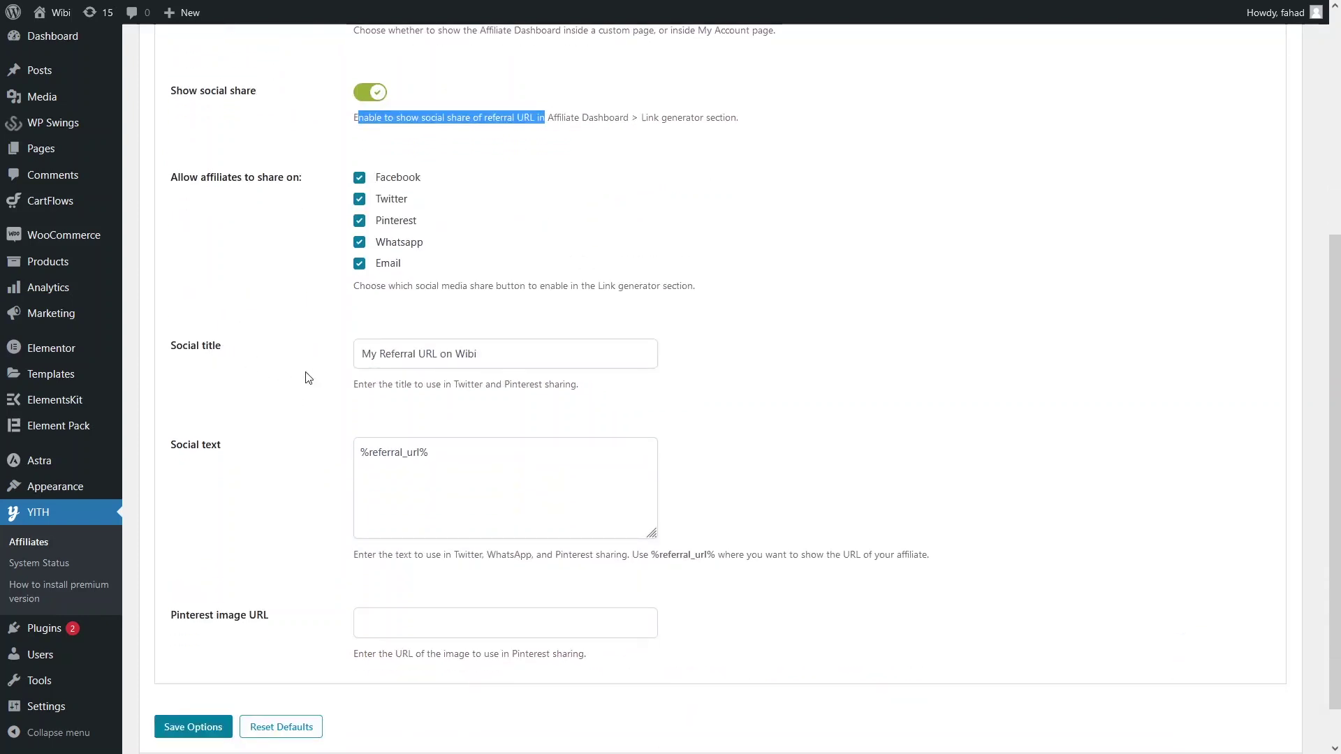
scroll(269, 538, down, 1)
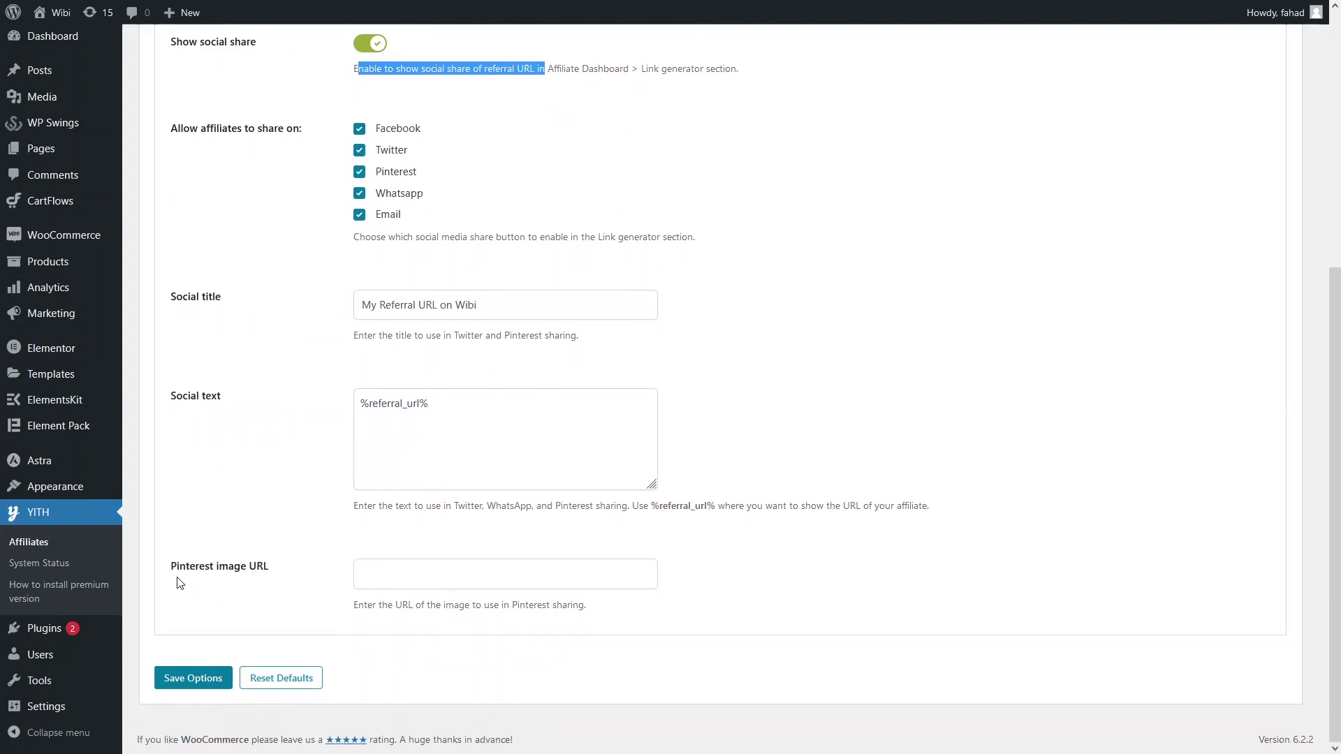
scroll(264, 587, up, 1)
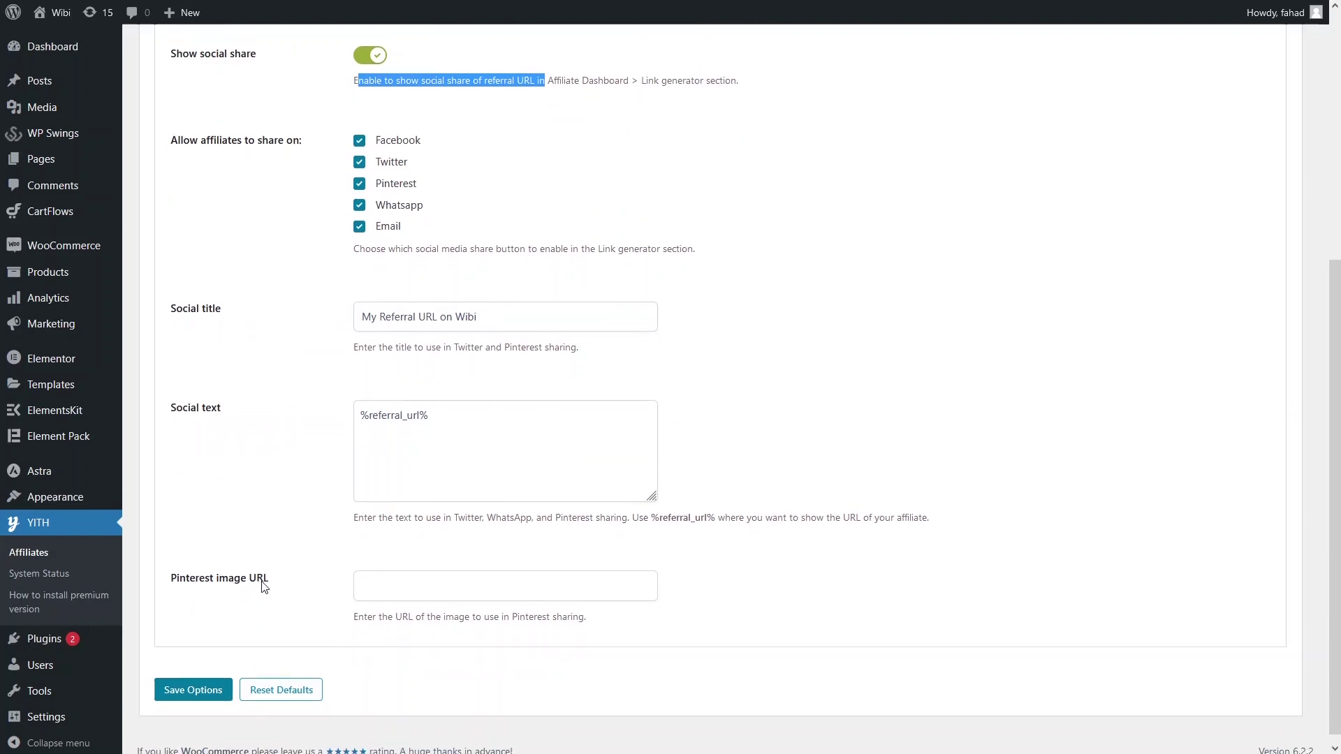
scroll(264, 587, up, 7)
scroll(239, 488, down, 8)
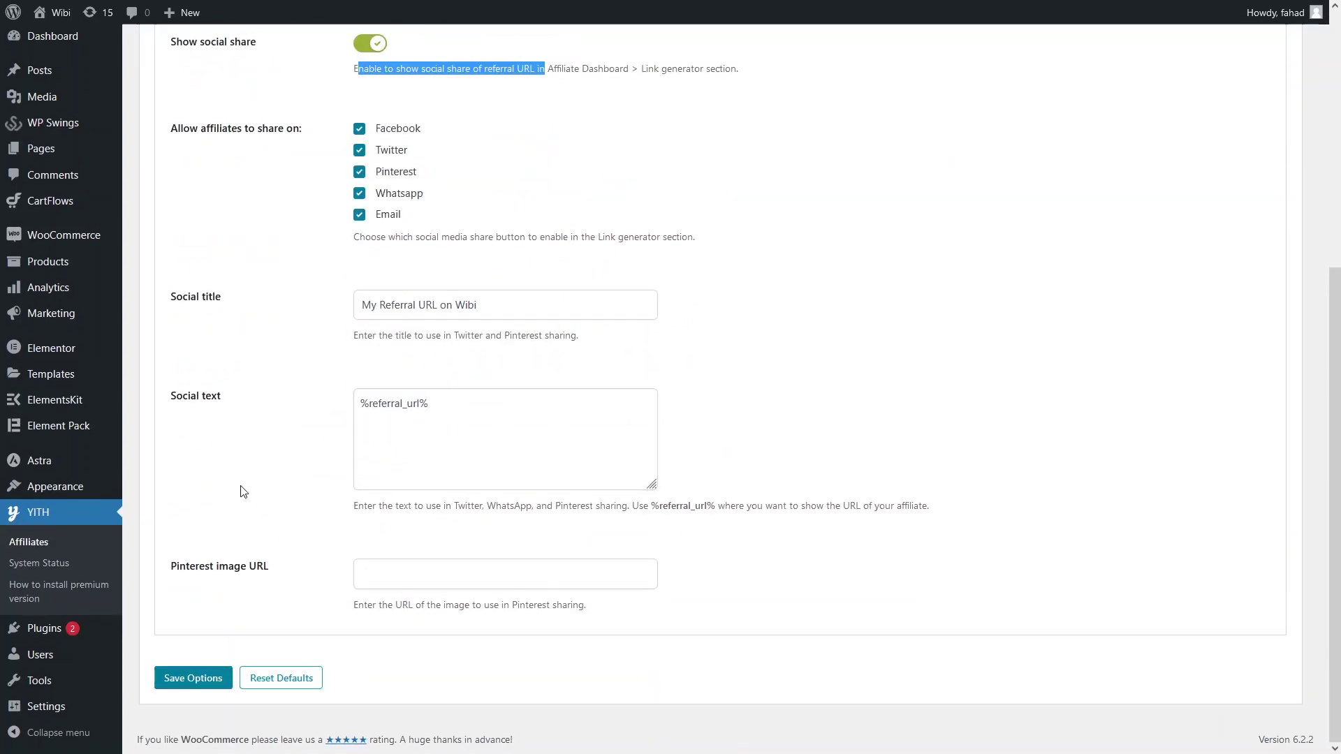
click(194, 678)
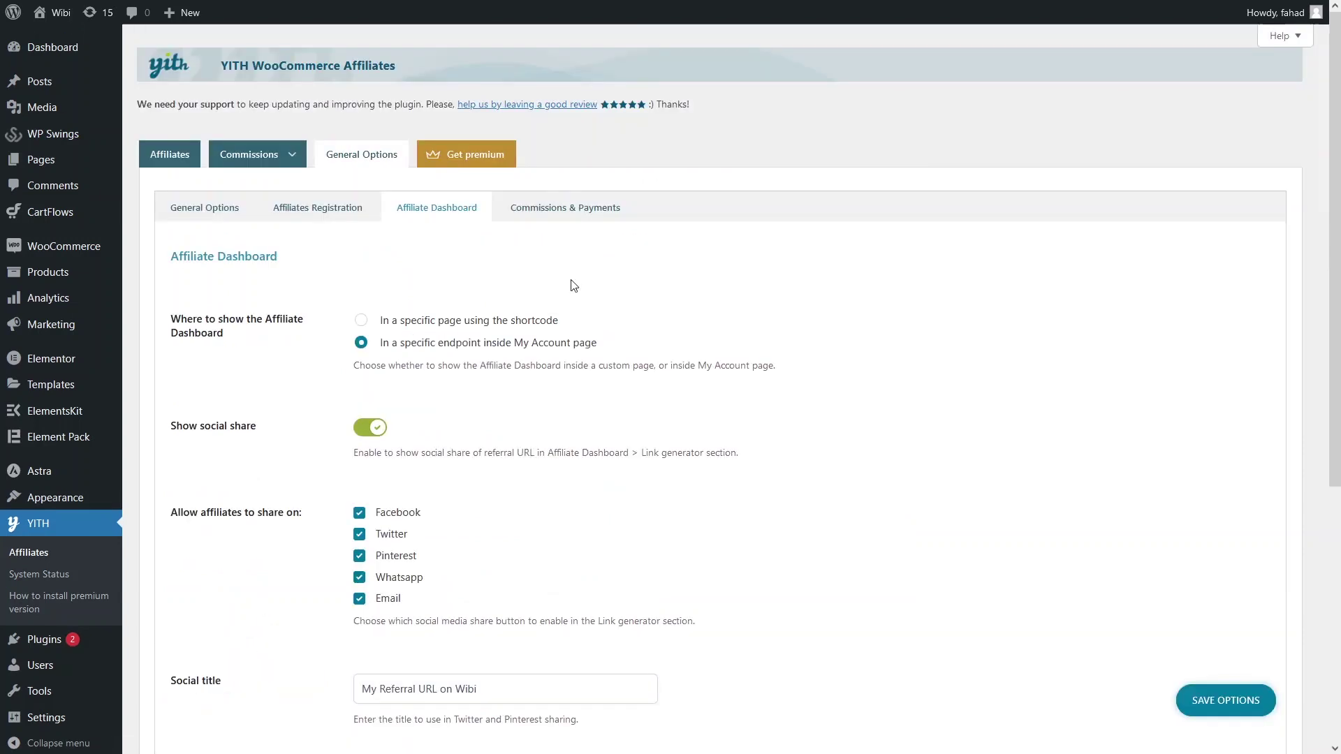
Change the default commission rate from 0 to 15% under Commissions & Payments and save
click(556, 222)
scroll(270, 248, down, 1)
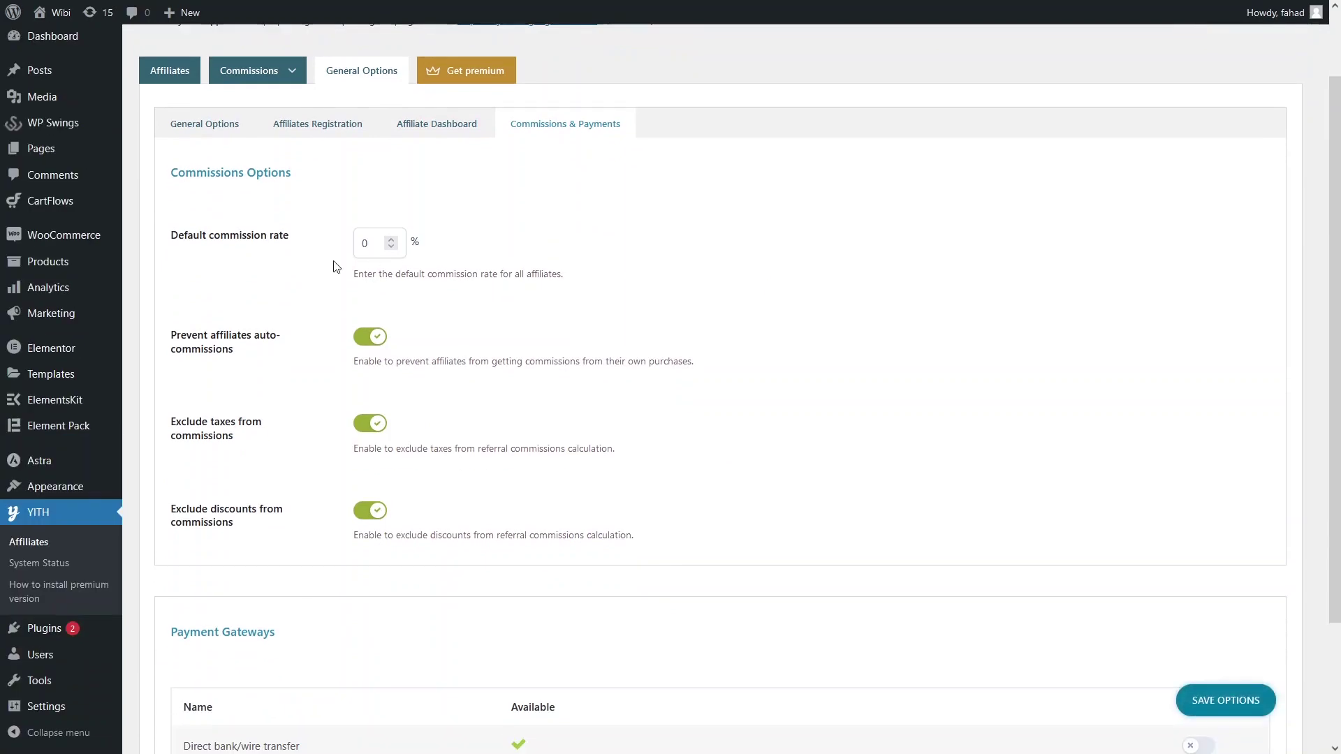
click(366, 242)
double_click(366, 242)
text(15)
click(314, 280)
scroll(413, 271, down, 1)
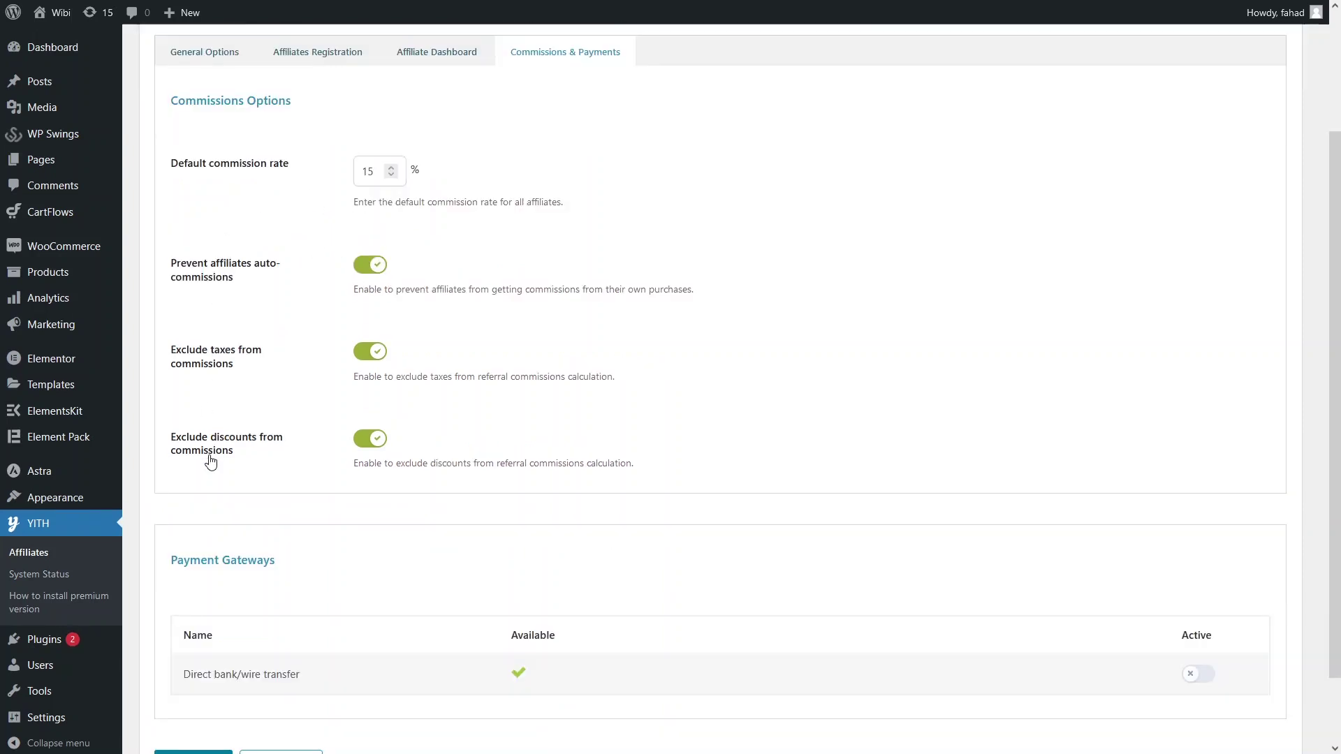
scroll(210, 458, down, 1)
click(209, 679)
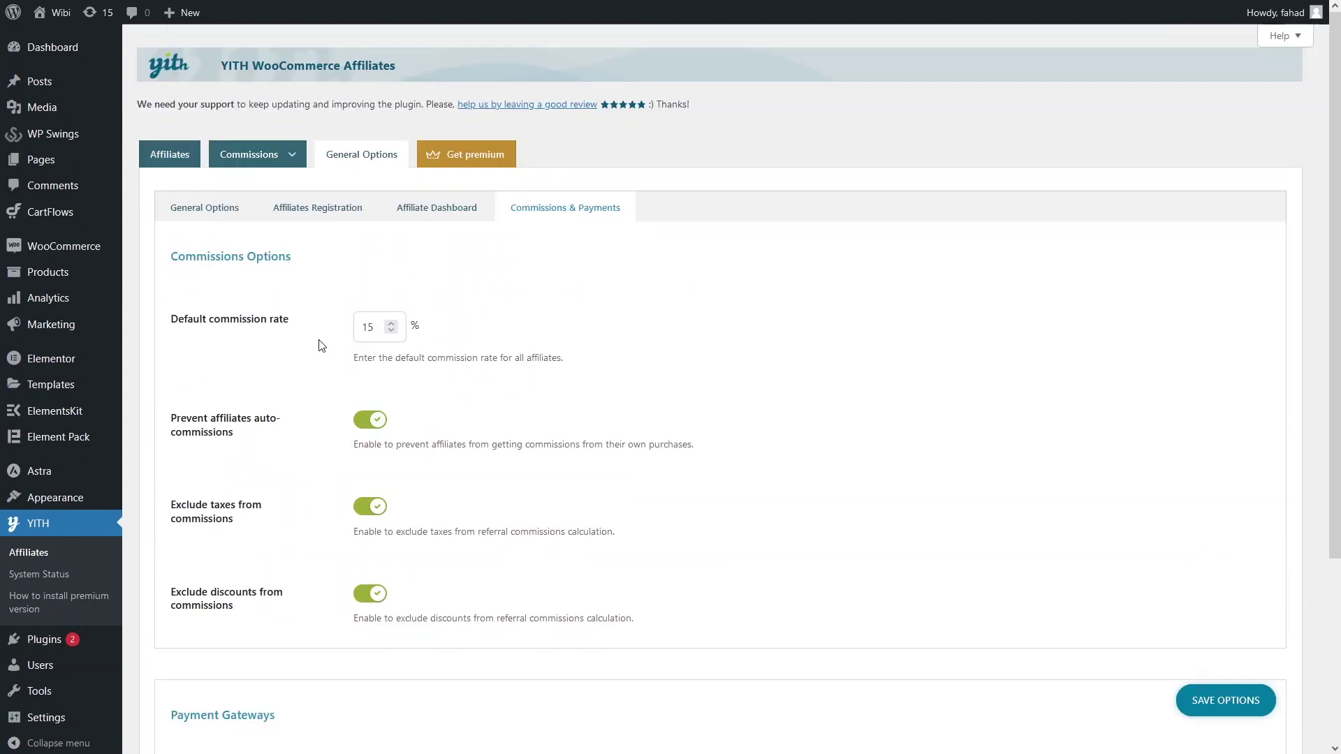
mouse_move(60, 28)
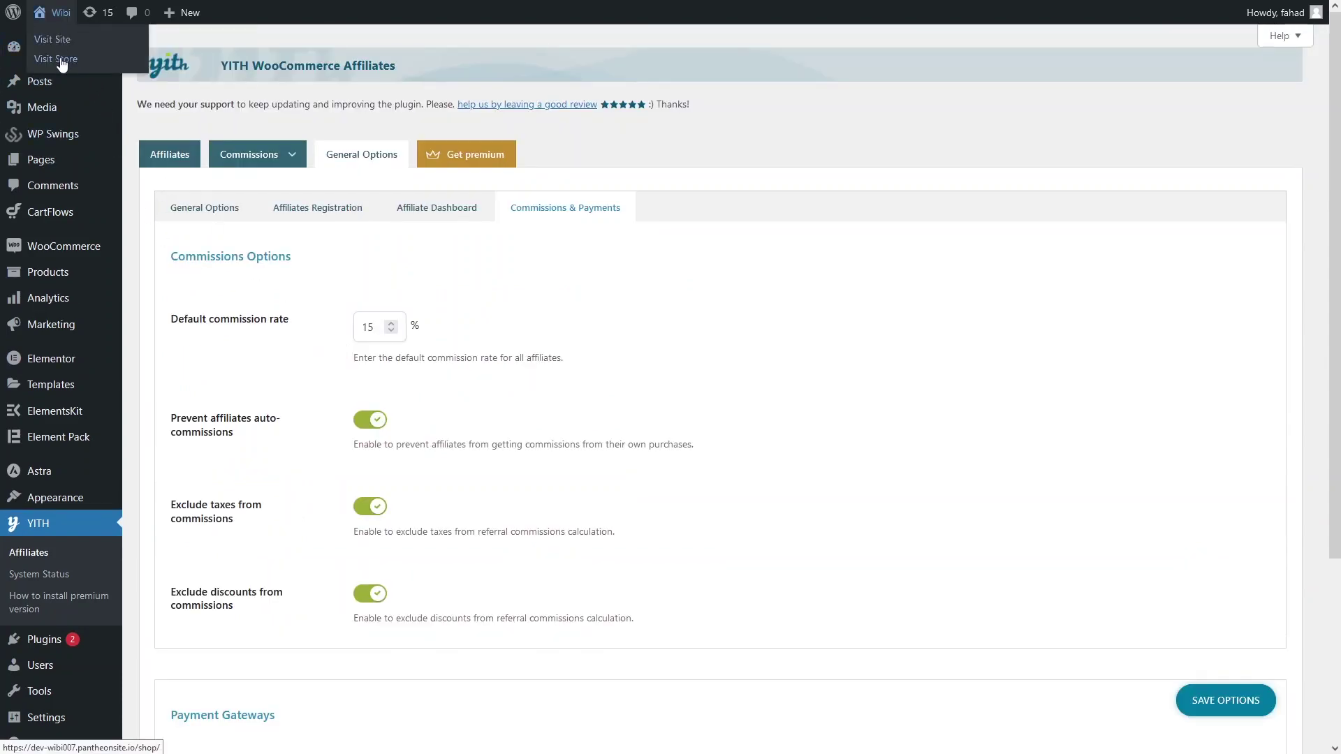
Visit the store, go to its My account page, then close the storefront tab
click(62, 61)
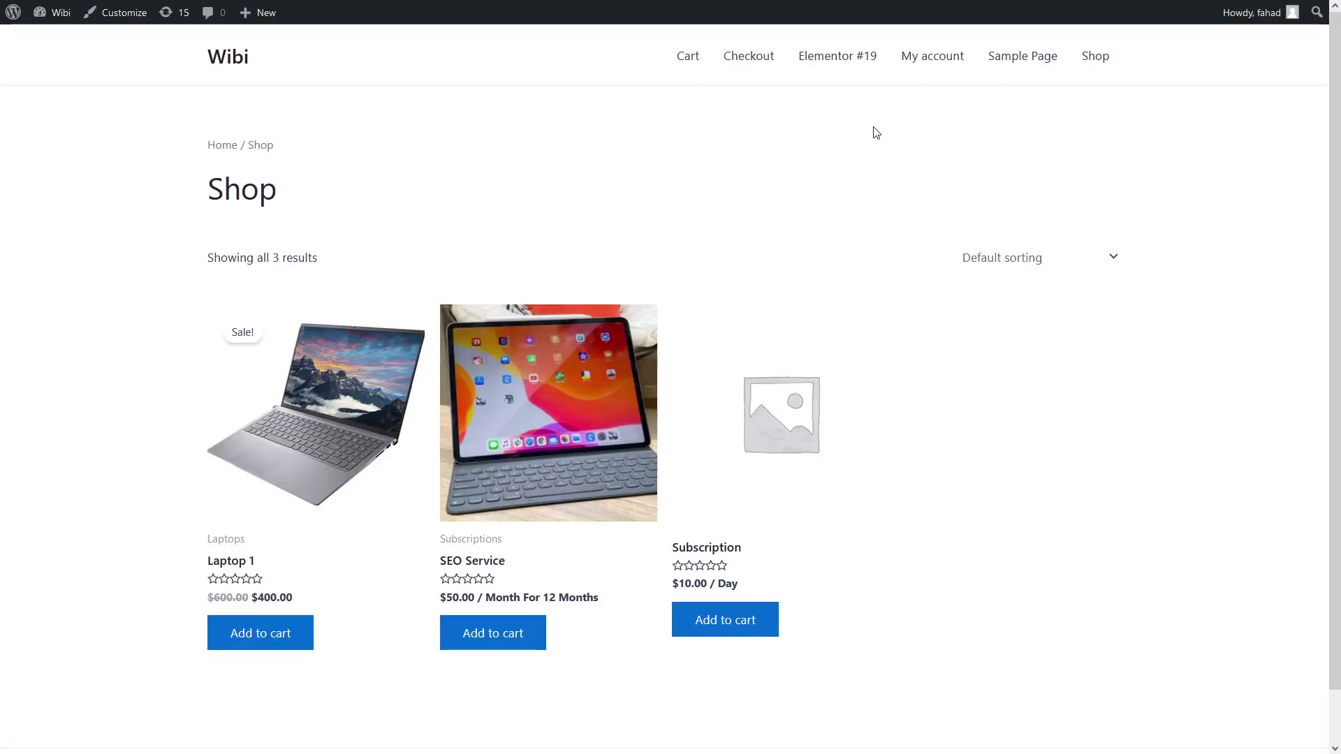
click(938, 67)
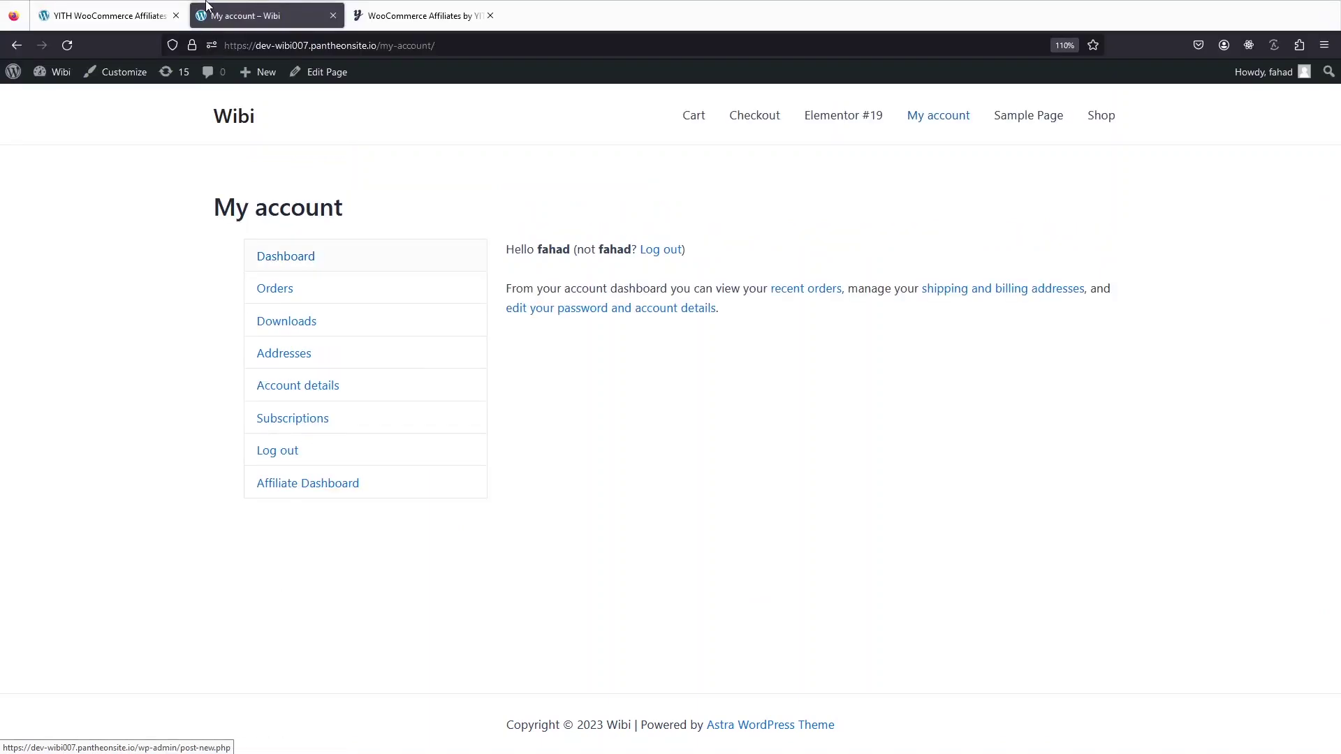
click(329, 15)
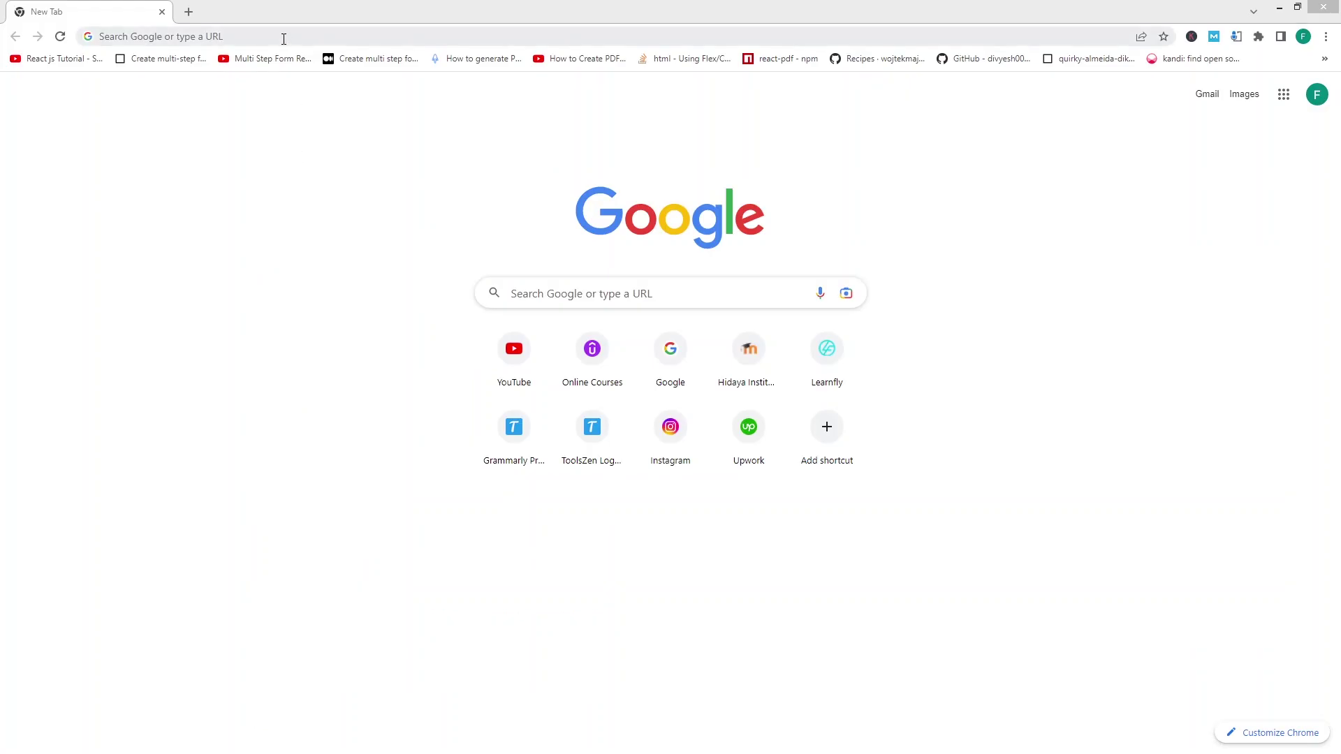
Load the pasted Wibi shop address in Chrome and open the My account login form
click(284, 38)
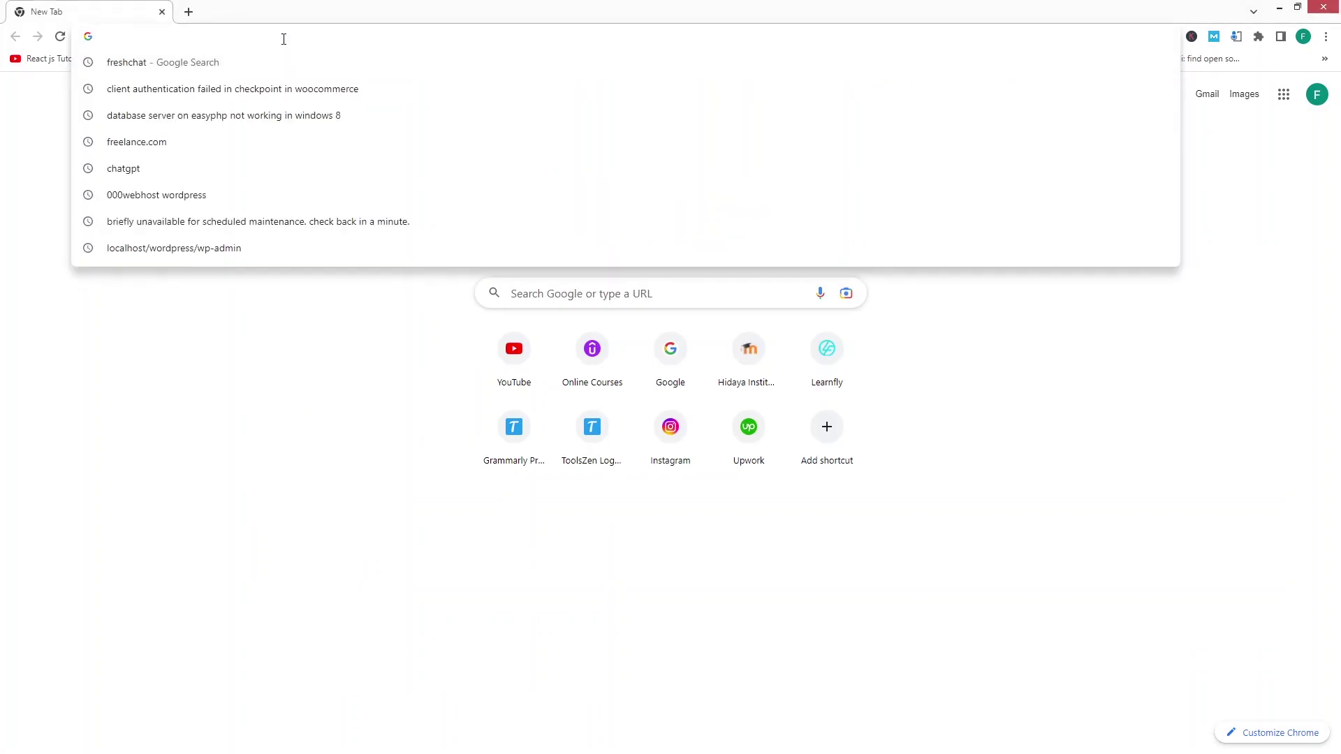
text(https://dev-wibi007.pantheonsite.io/shop/)
key(Return)
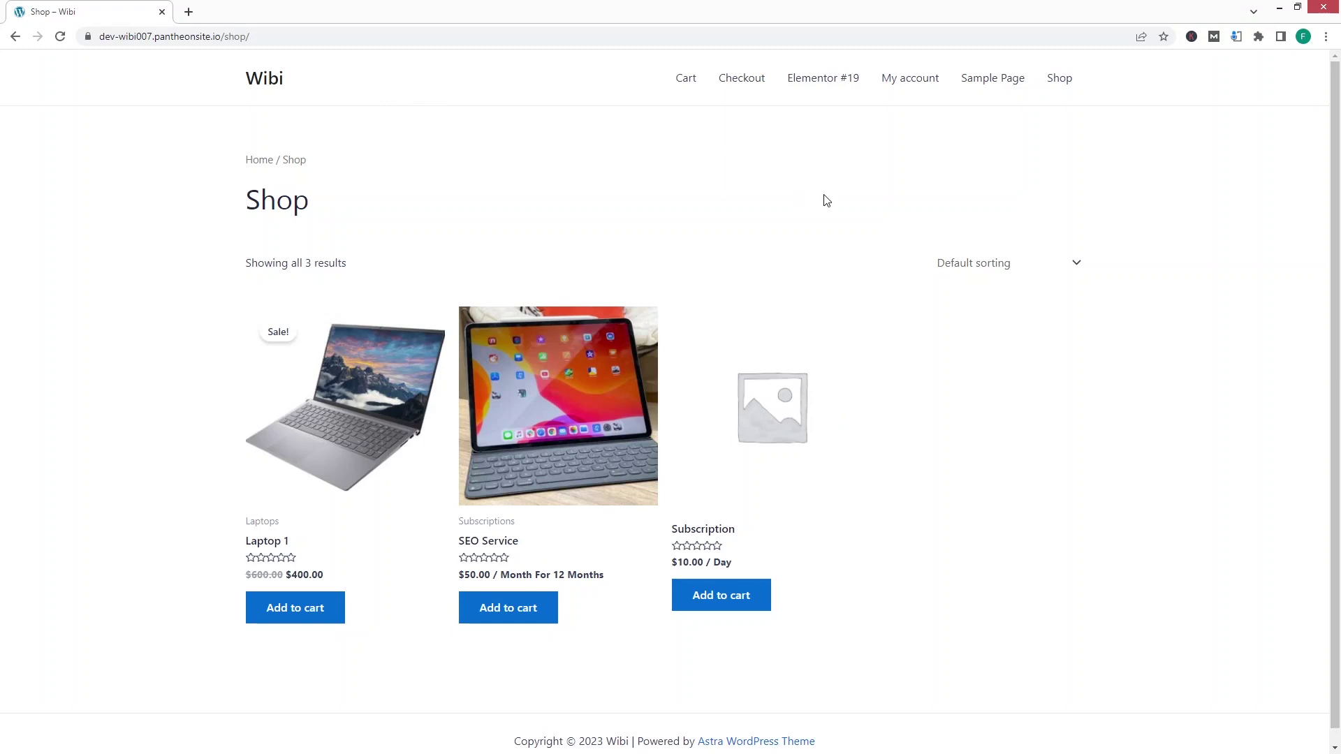
click(914, 80)
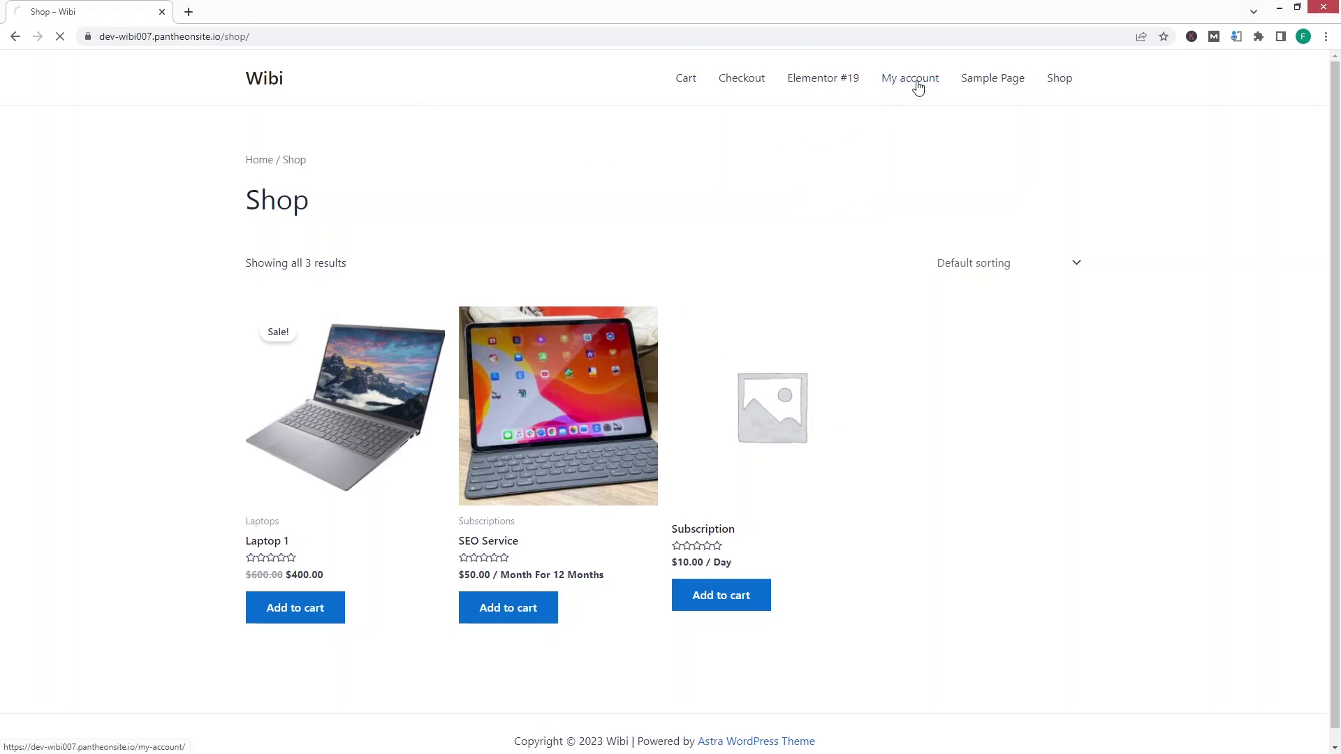
click(453, 285)
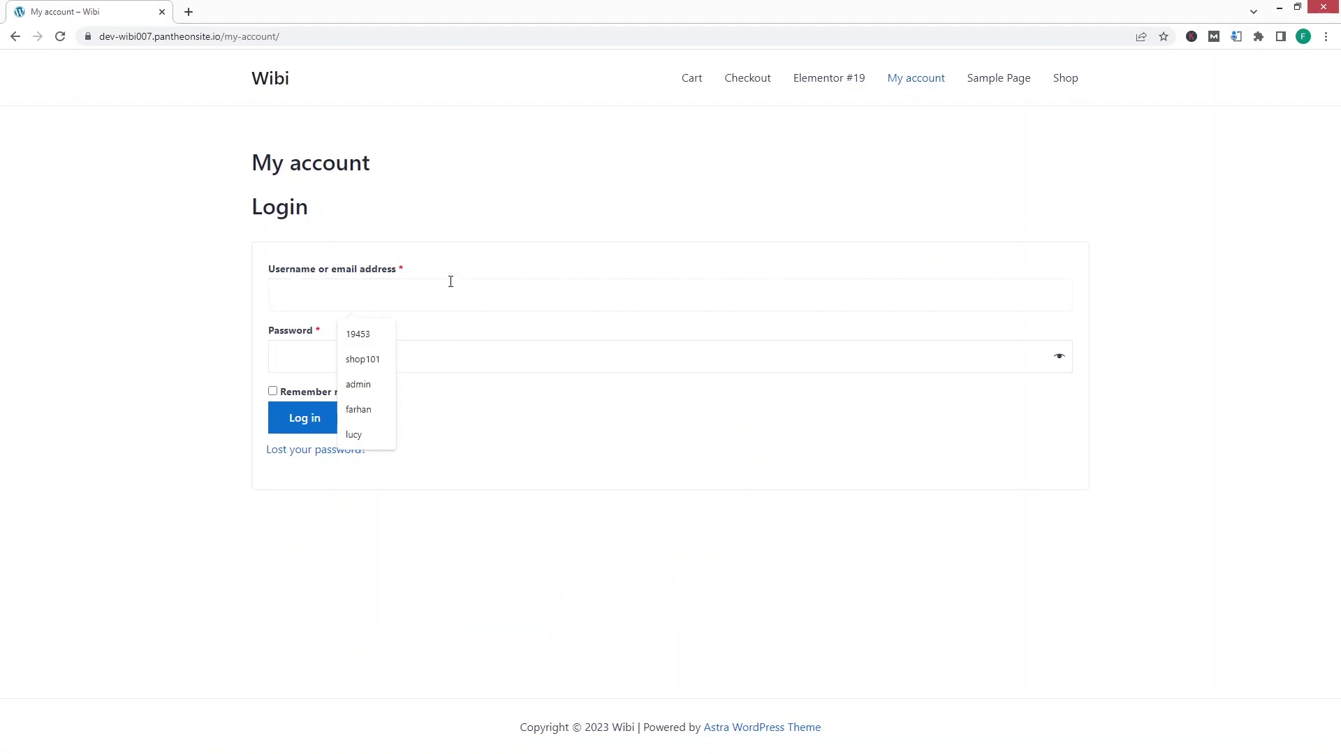
Log in with the customer's saved username and request affiliate status from the Affiliate Dashboard
key(Down)
key(Down)
key(Down)
key(Down)
key(Down)
key(Return)
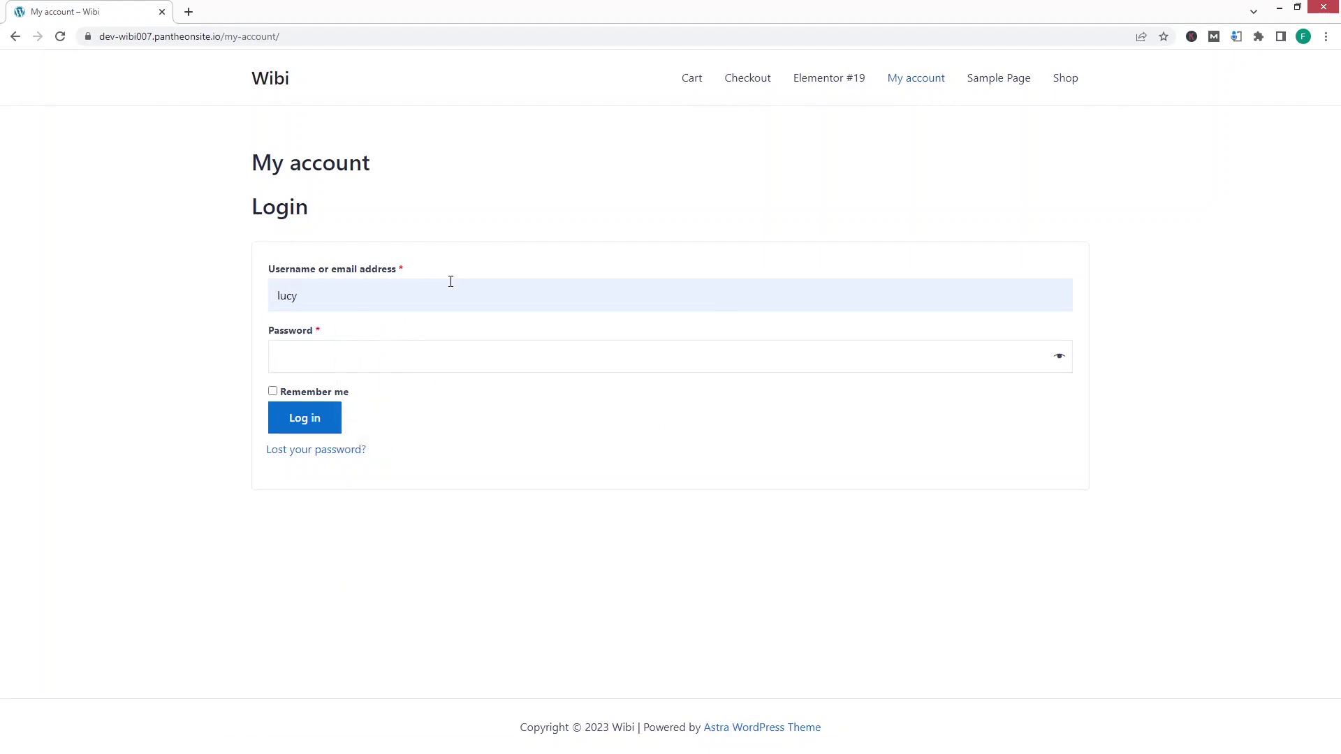
key(Return)
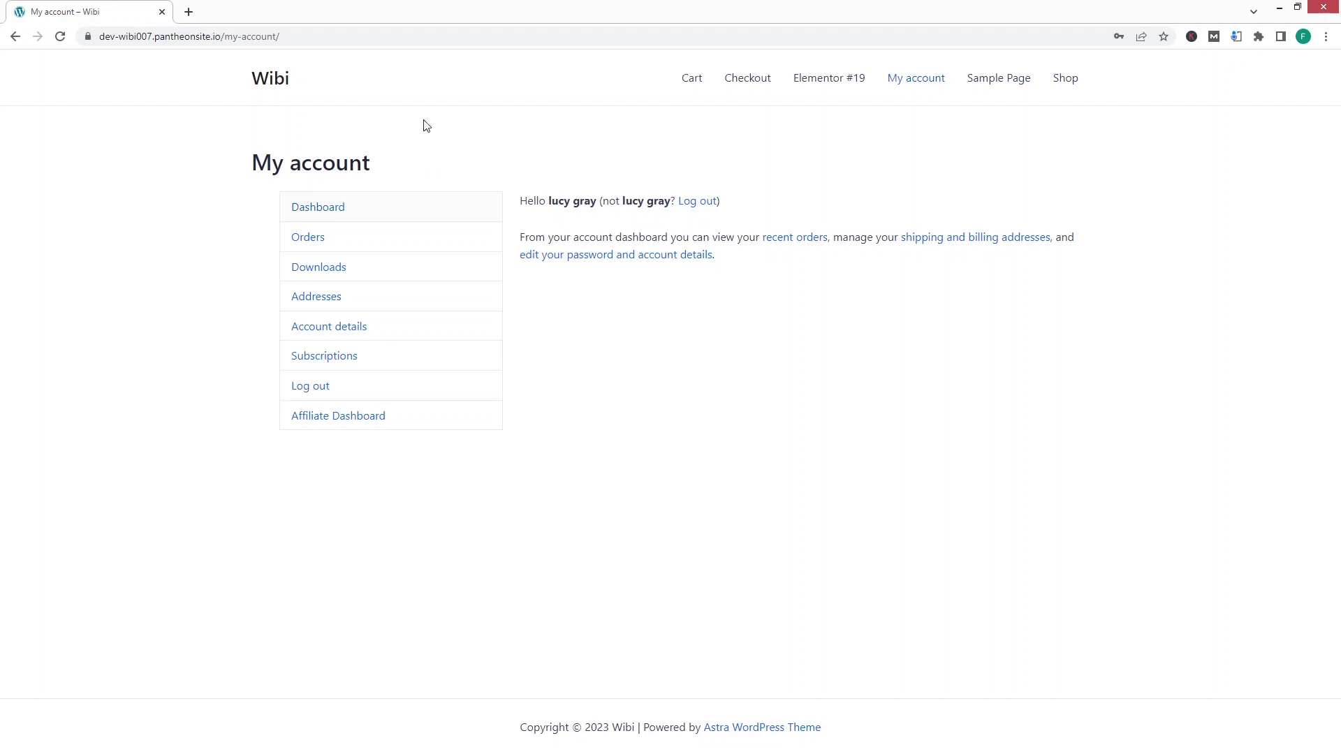
click(342, 418)
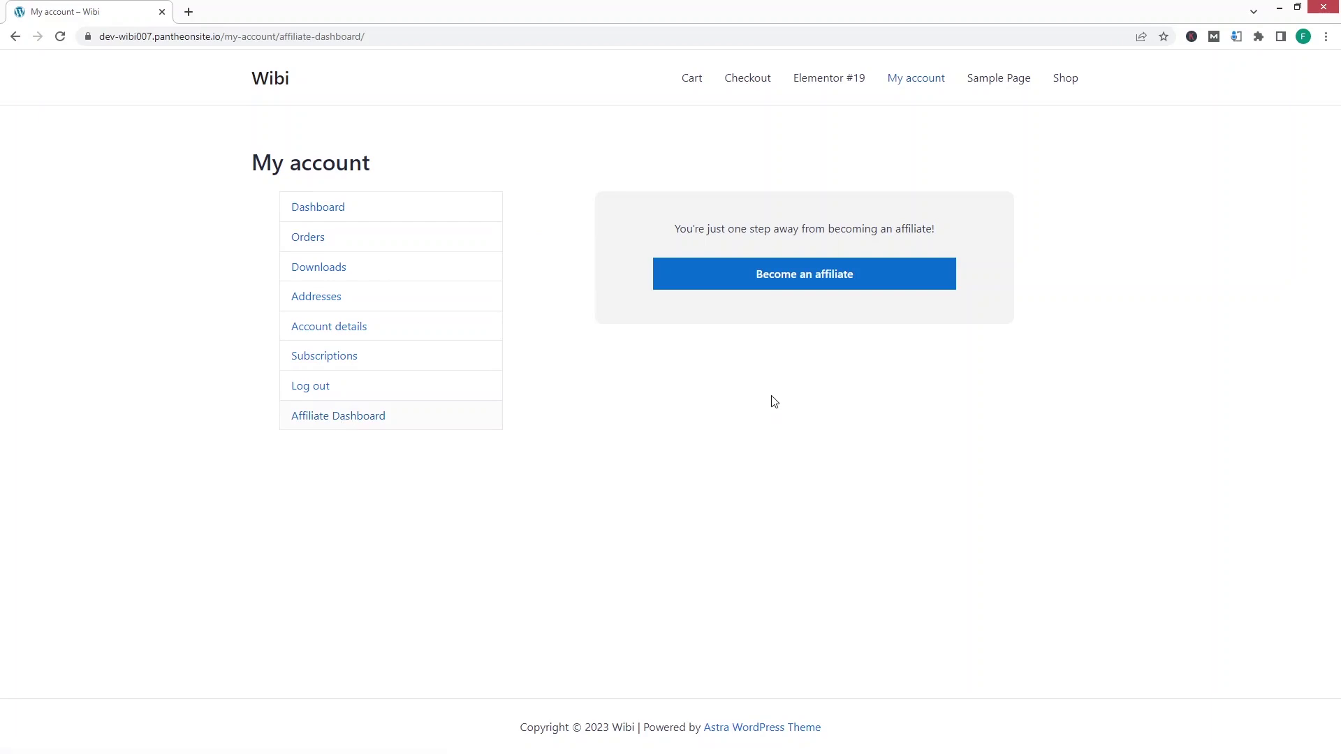
click(748, 275)
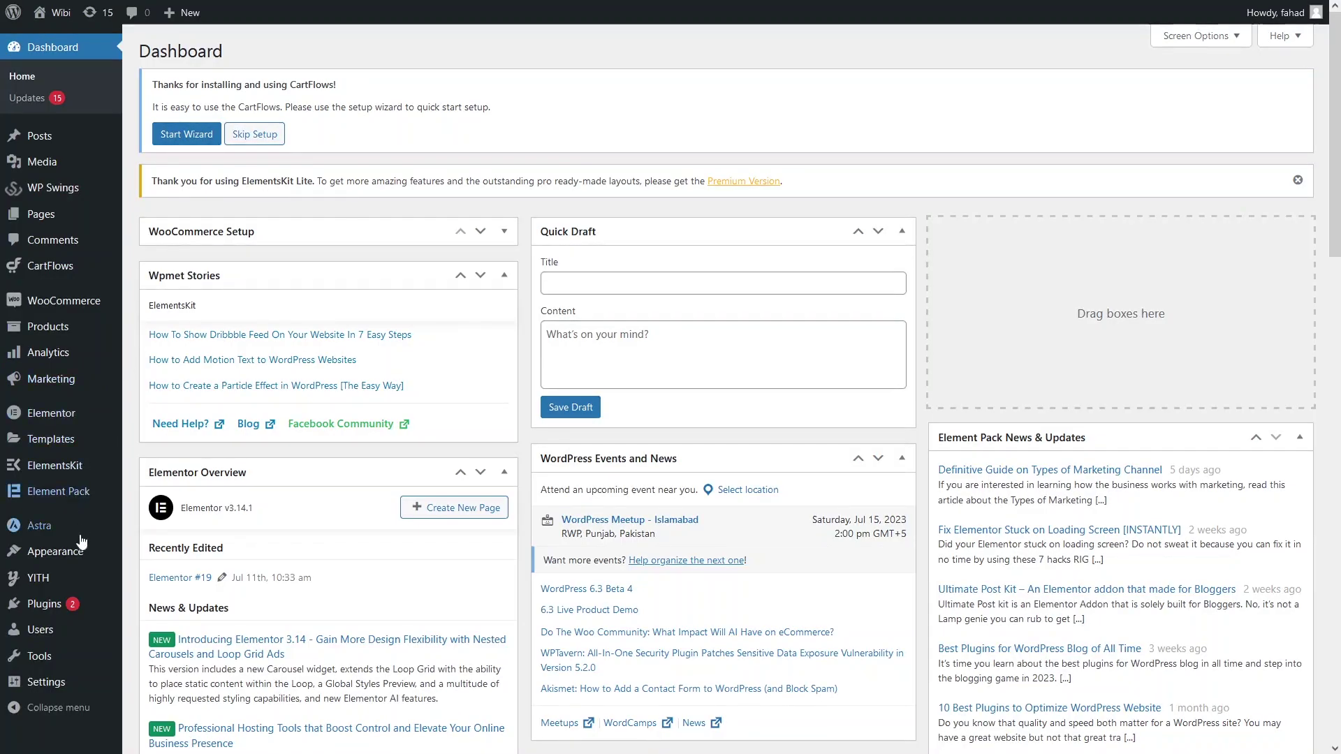
In the YITH Affiliates list, enable the pending affiliate from its row's actions menu
mouse_move(75, 580)
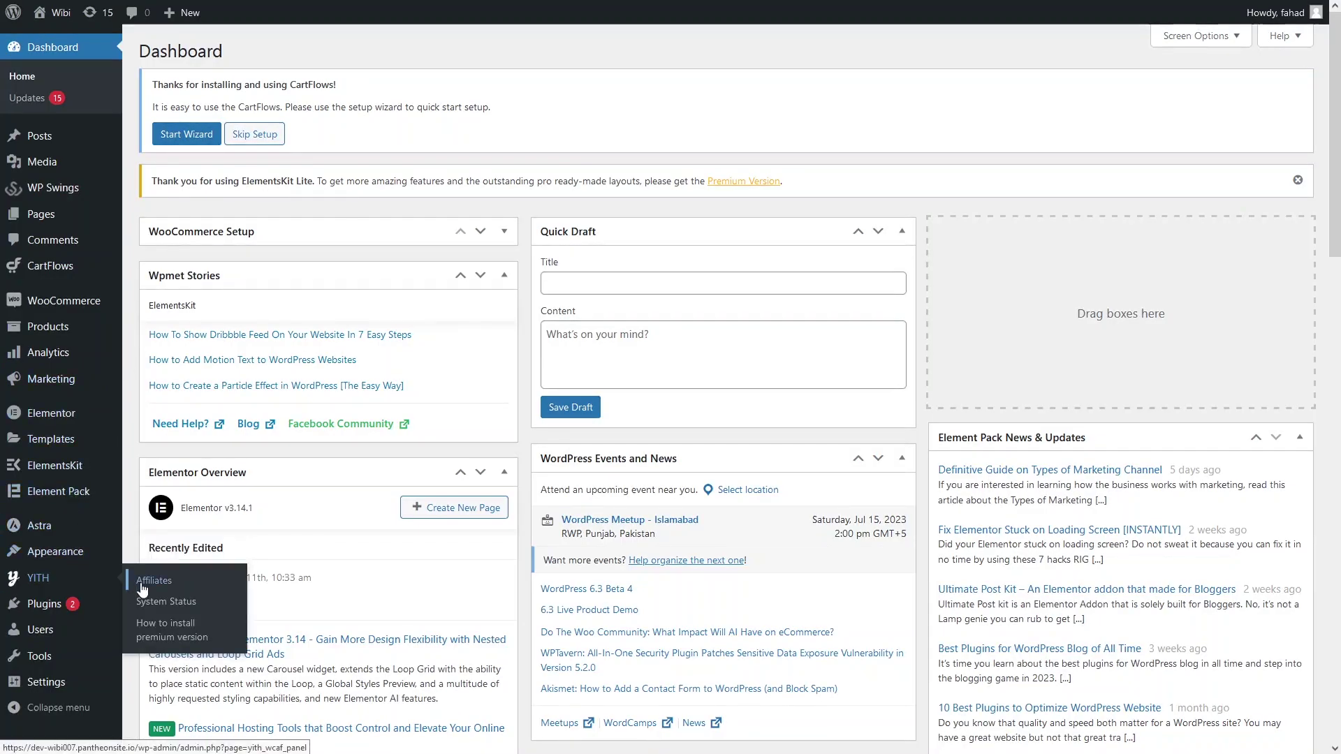
click(150, 625)
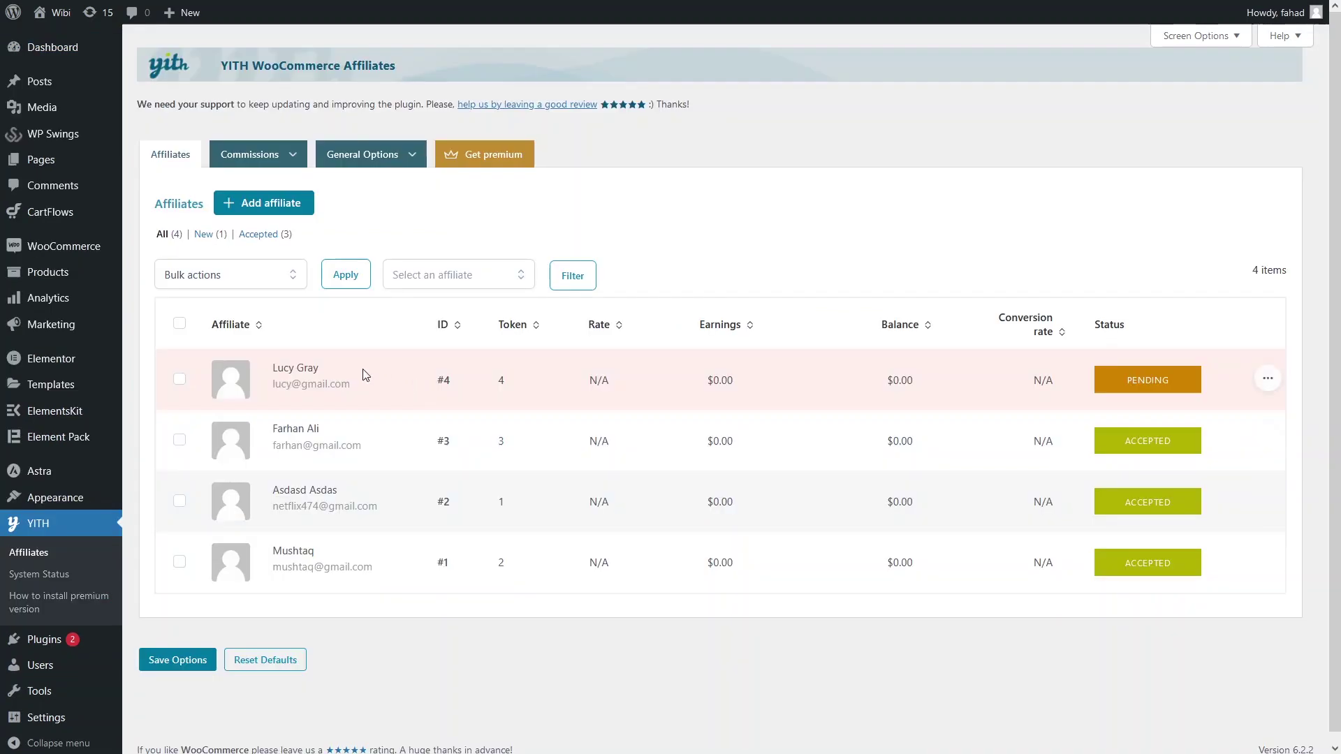
drag(315, 368, 272, 376)
click(1270, 377)
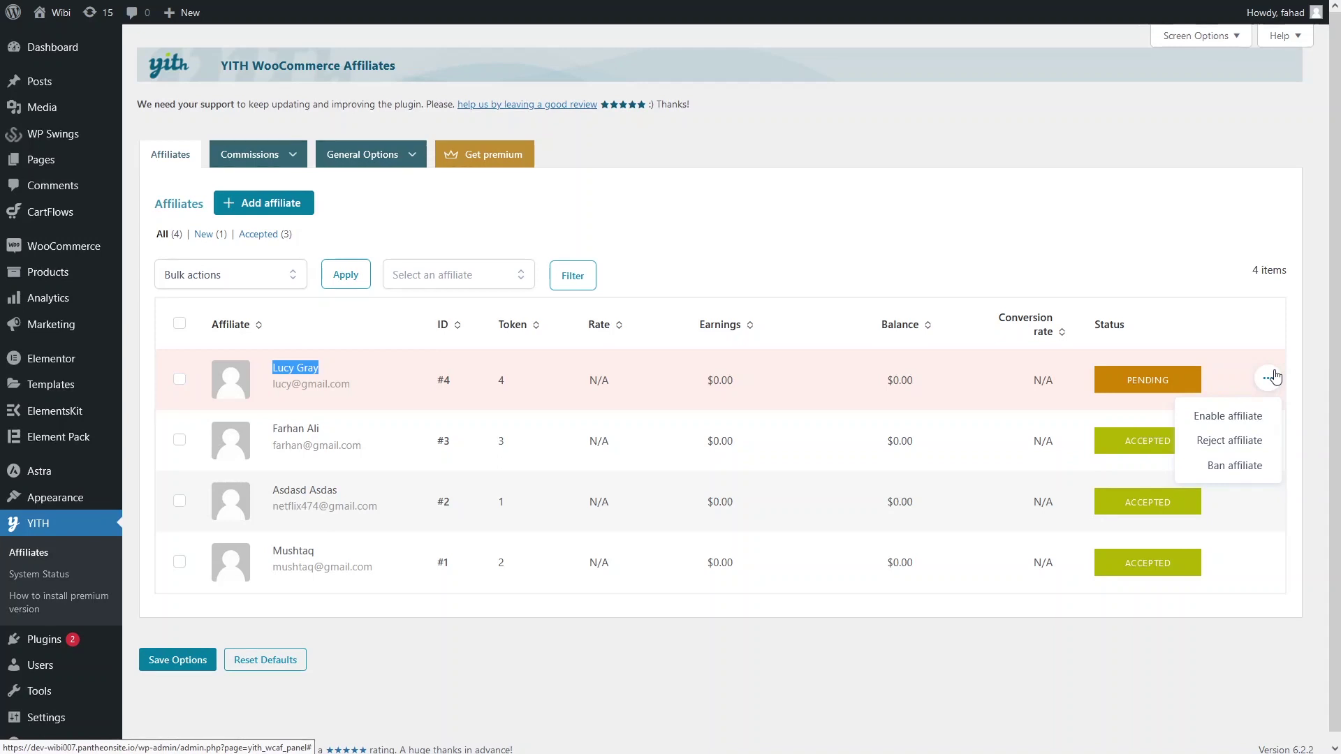
click(1234, 424)
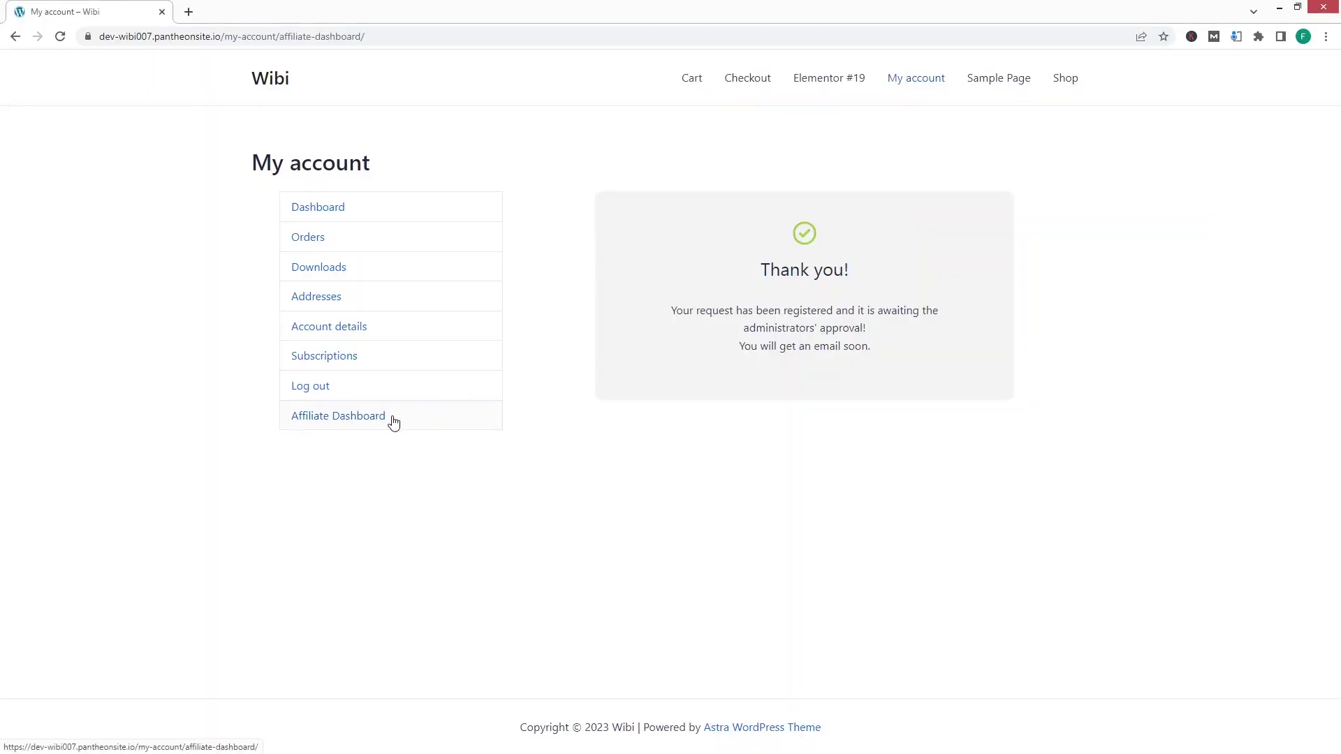
Reload the Affiliate Dashboard and review the 15% commission rate, visits today and conversion figures
click(394, 422)
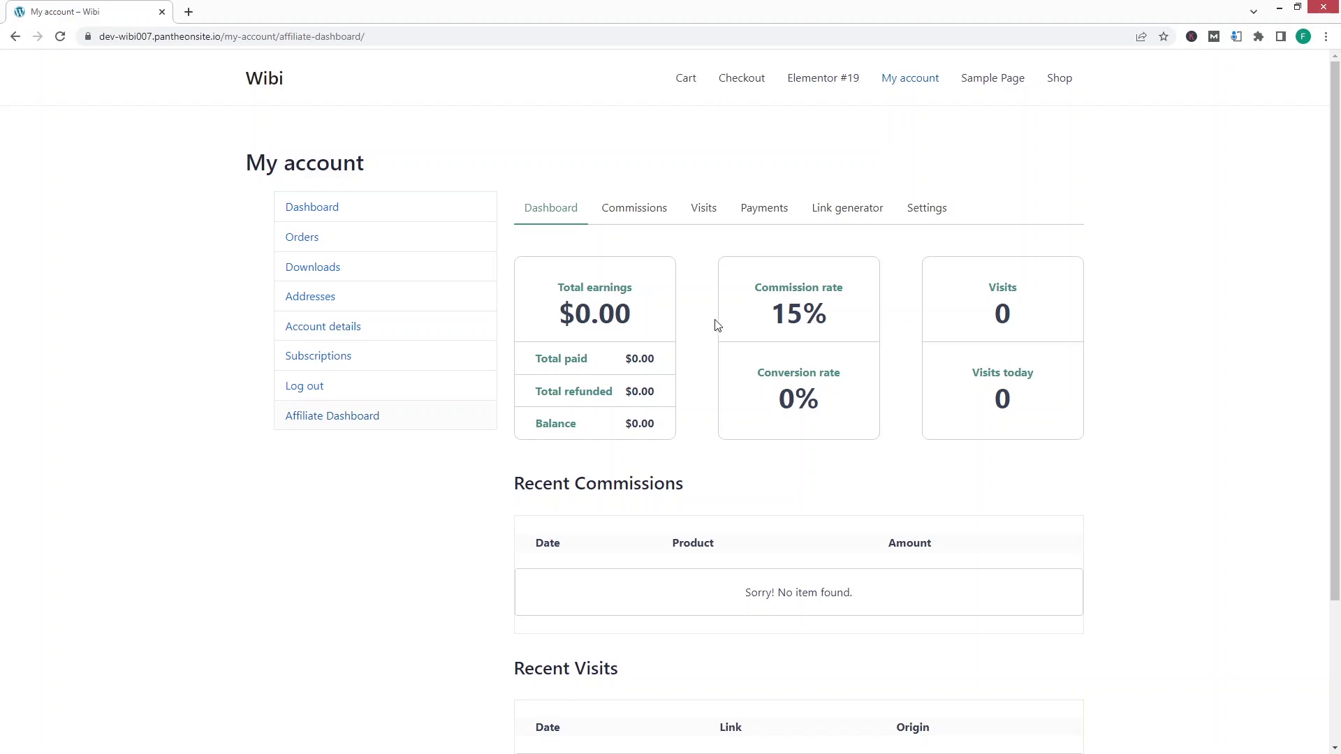
drag(781, 286, 859, 291)
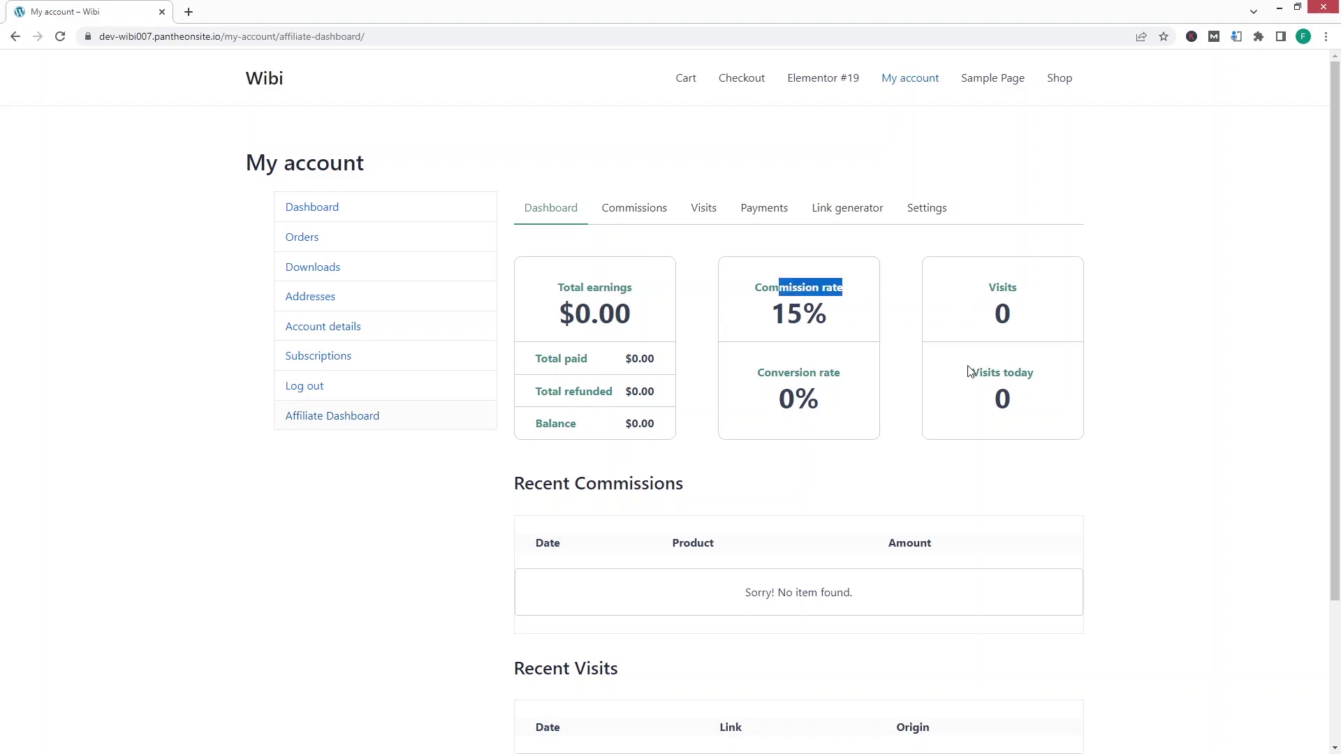
drag(968, 372, 1032, 373)
drag(762, 373, 861, 394)
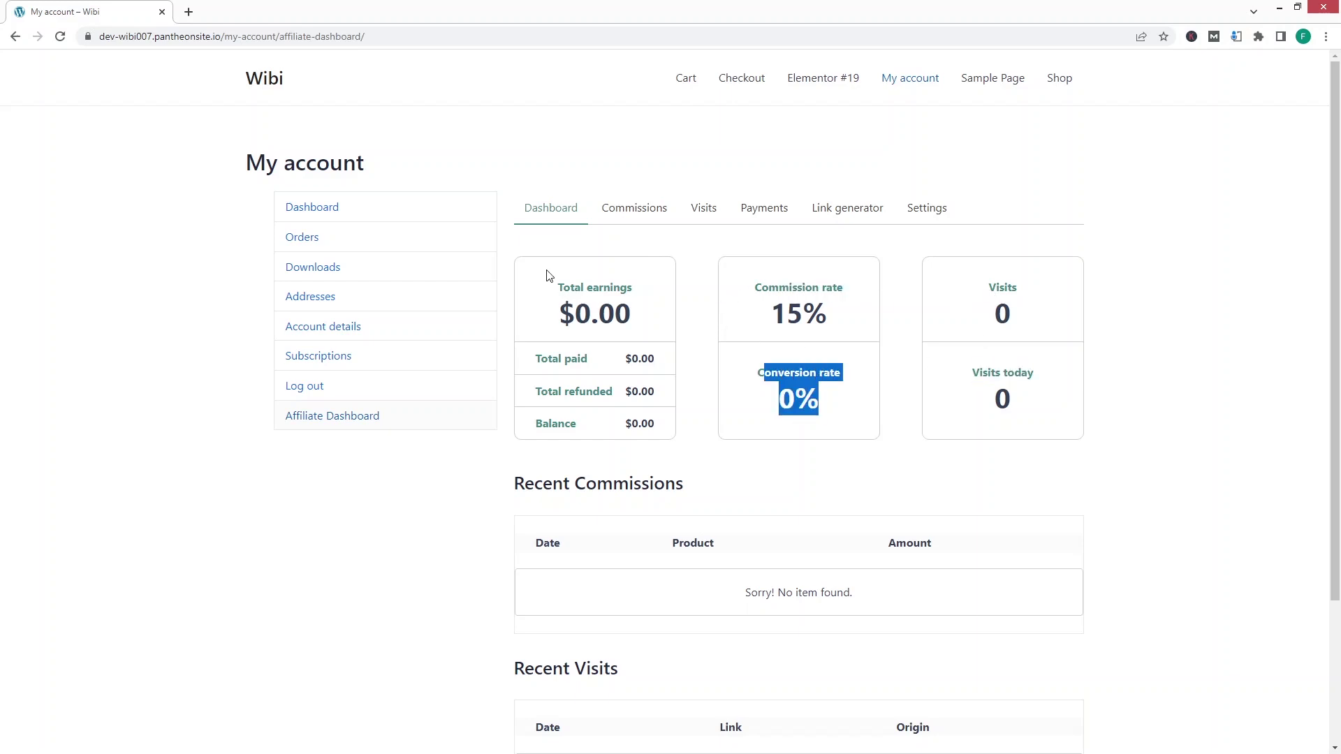
Review the empty Recent Commissions and Recent Visits tables, then open the Commissions section
scroll(659, 353, down, 3)
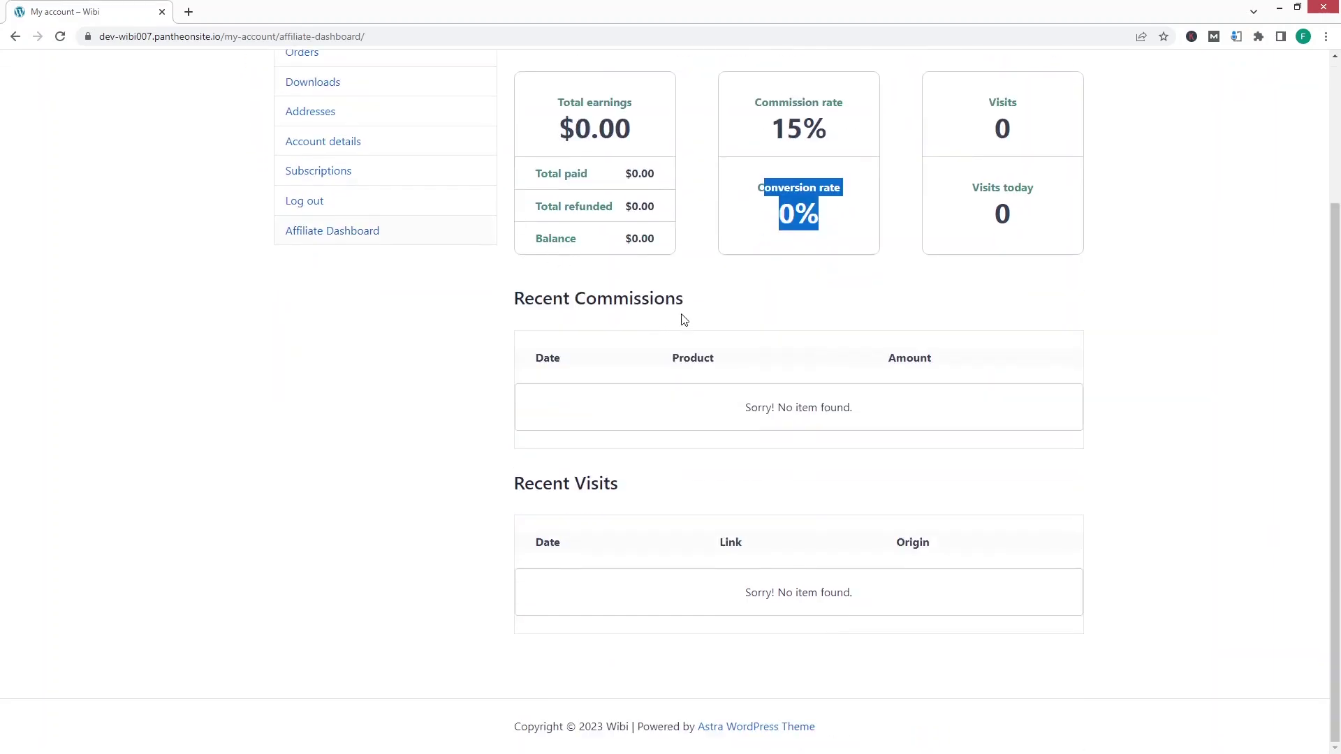
drag(694, 311, 541, 311)
click(515, 314)
drag(624, 496, 554, 496)
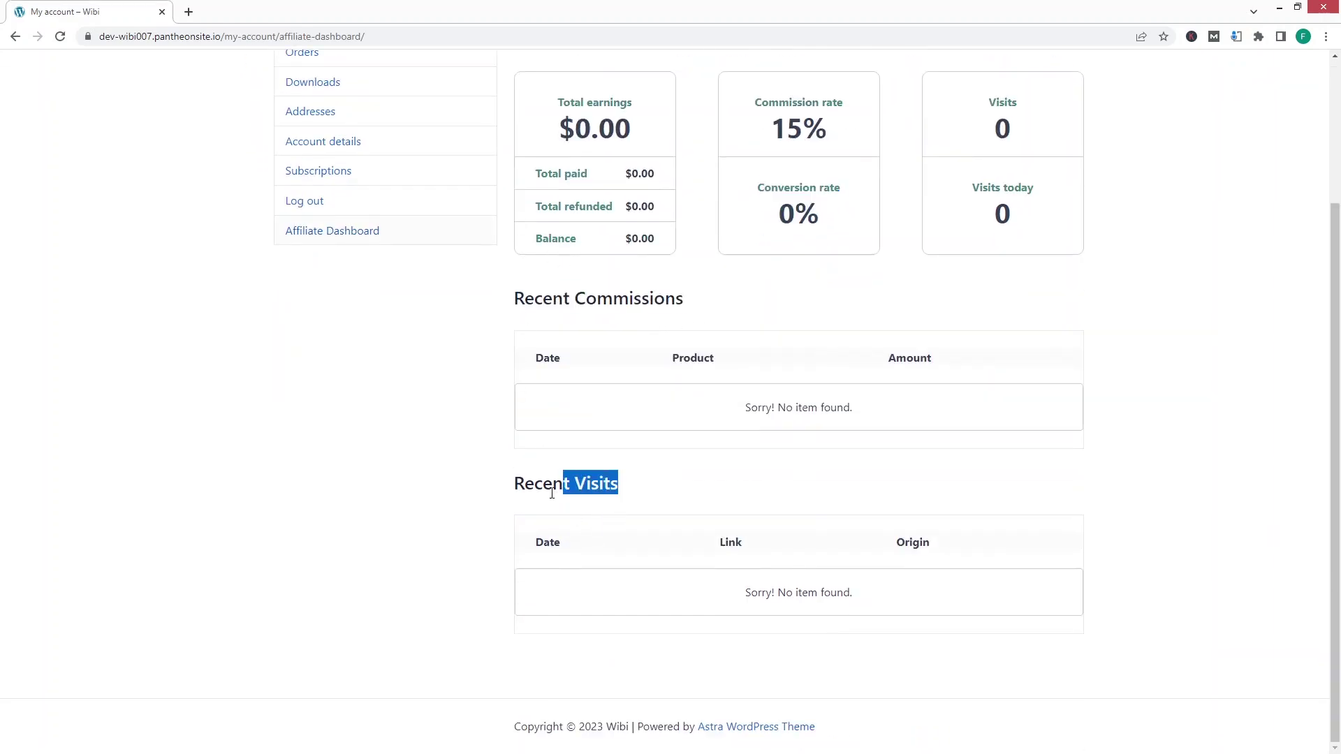
click(537, 496)
scroll(538, 460, up, 3)
click(611, 217)
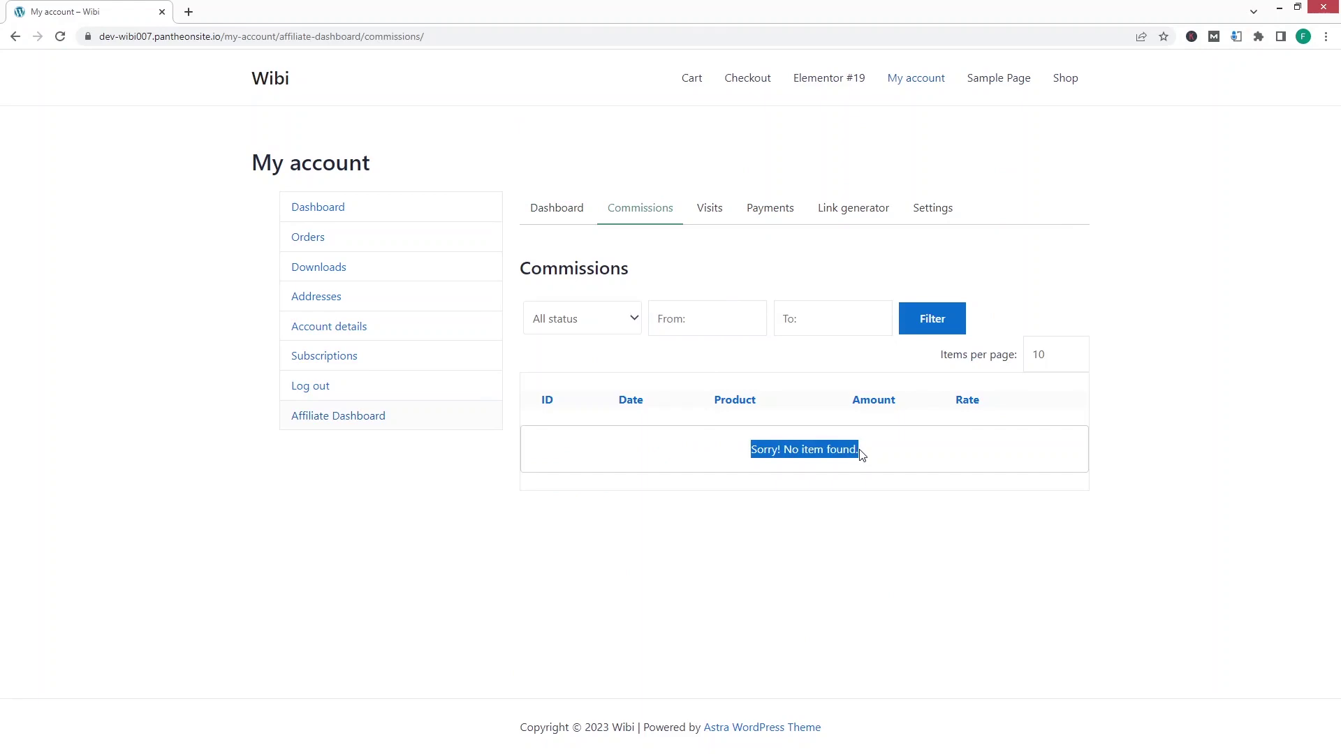
Check the empty Visits list and Payments section, ending on the Link generator with affiliate ID 4
click(711, 218)
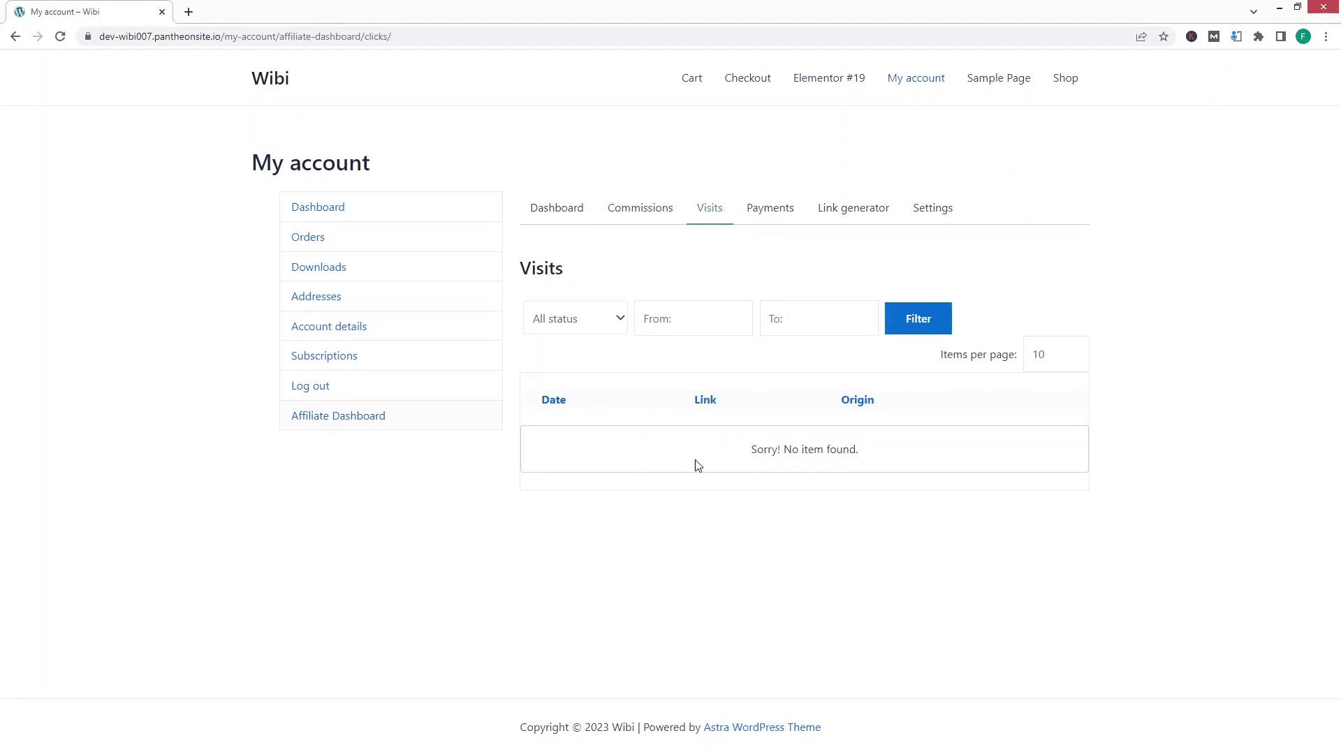
drag(719, 463, 817, 461)
drag(817, 461, 853, 461)
click(753, 215)
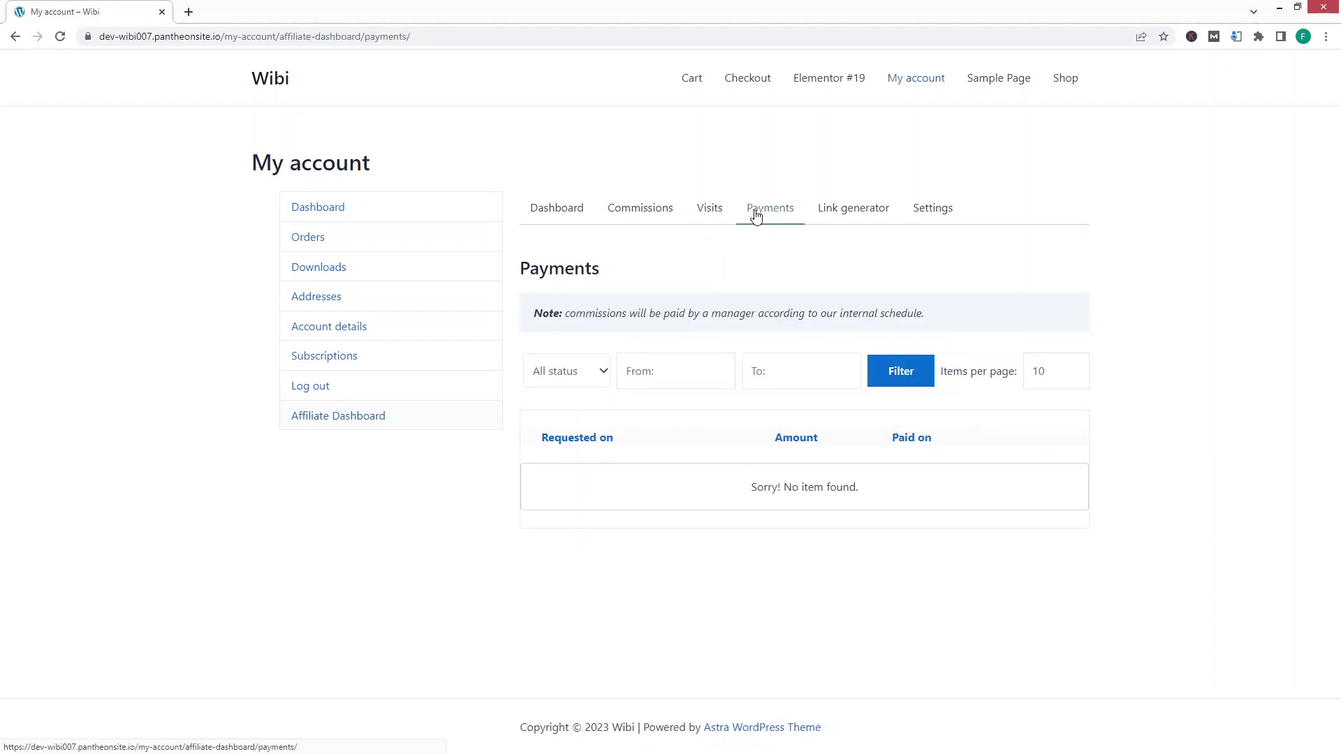
click(865, 220)
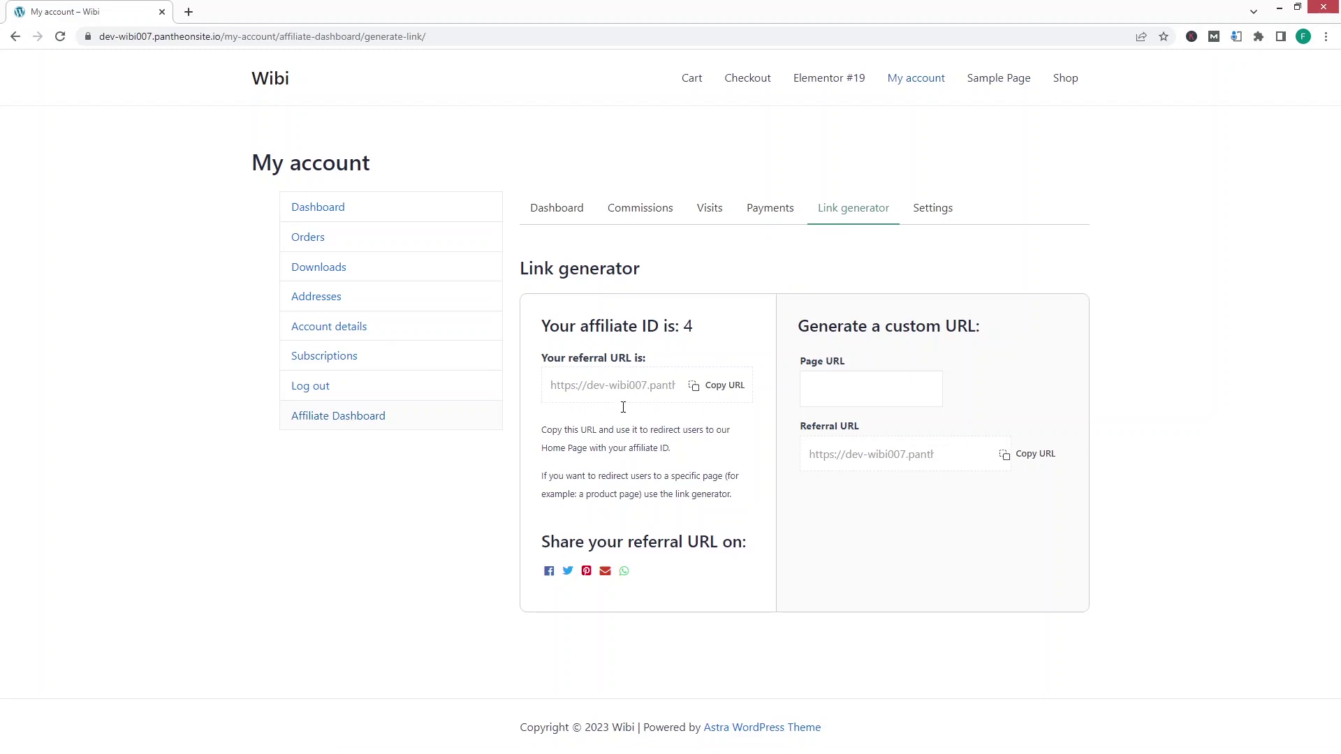
Copy the affiliate's ?ref=4 referral URL and load it in a new browser tab
drag(617, 429, 718, 450)
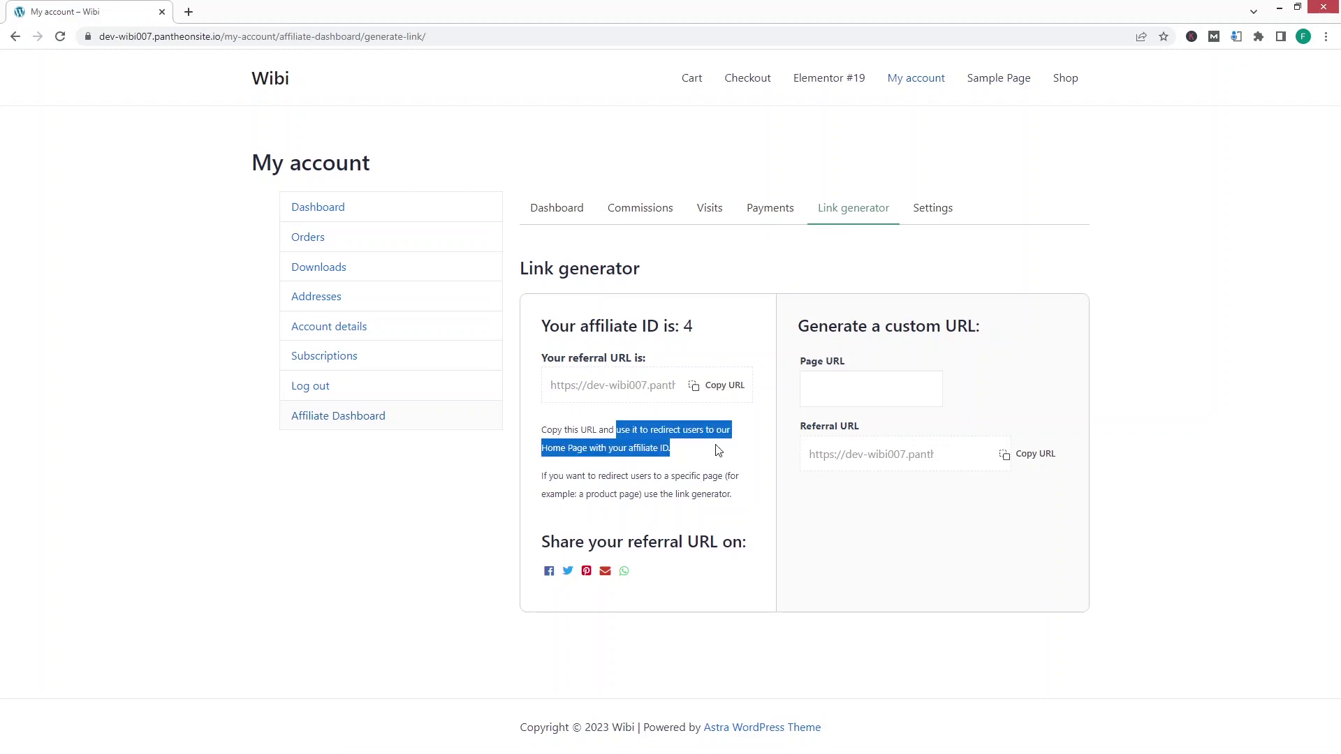
click(725, 385)
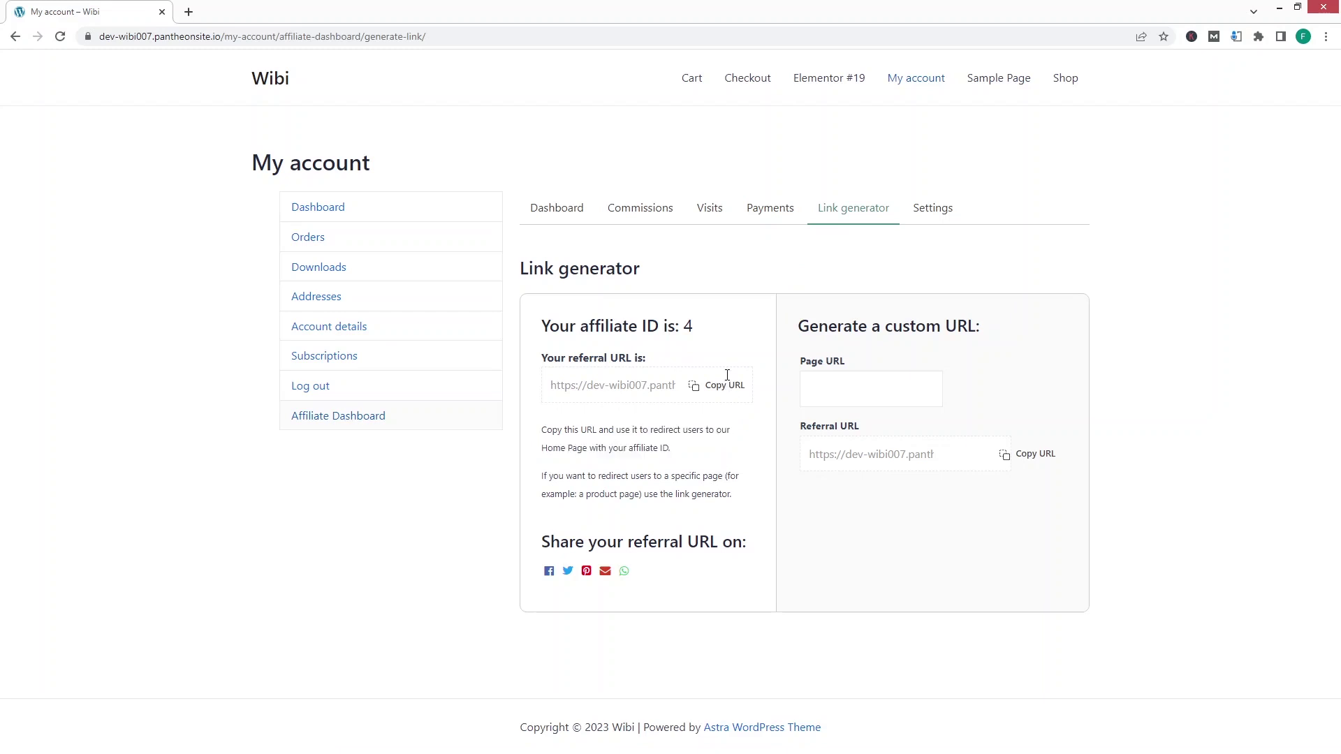
click(188, 12)
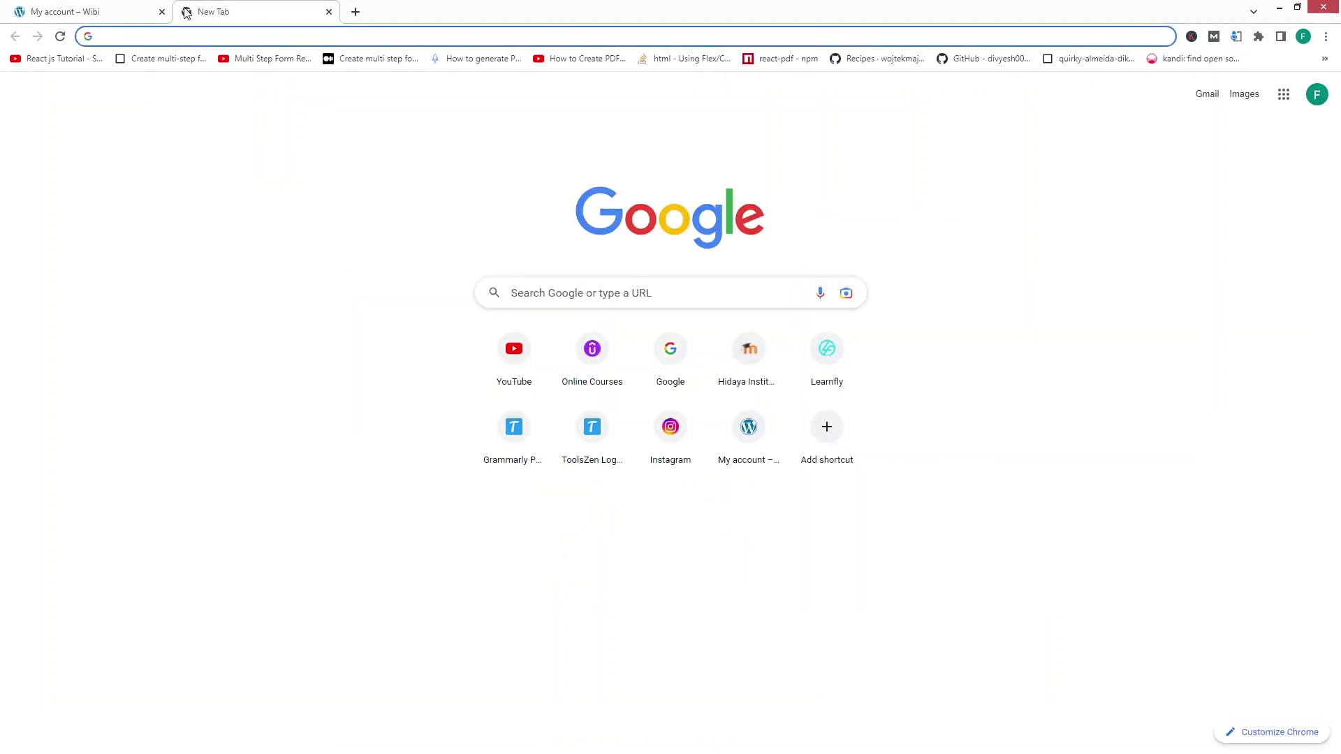
text(https://dev-wibi007.pantheonsite.io?ref=4)
click(253, 63)
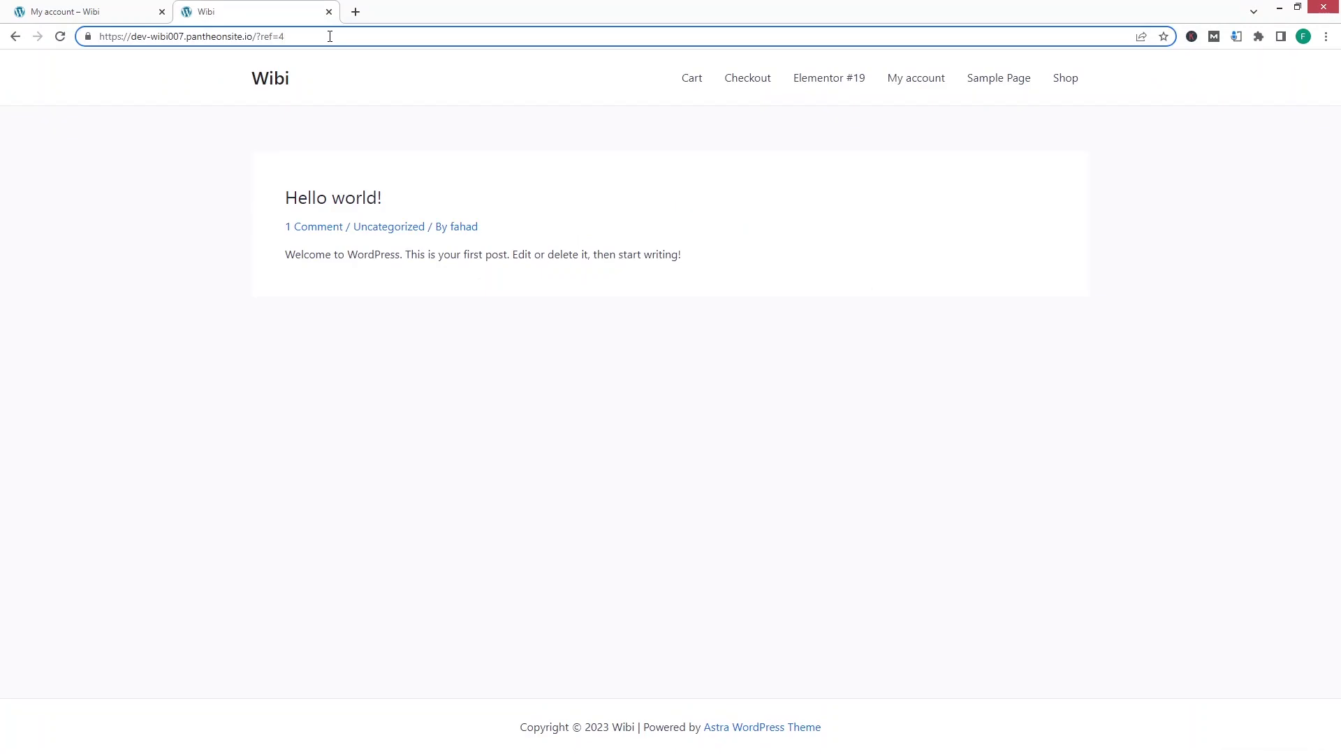
drag(320, 36, 269, 42)
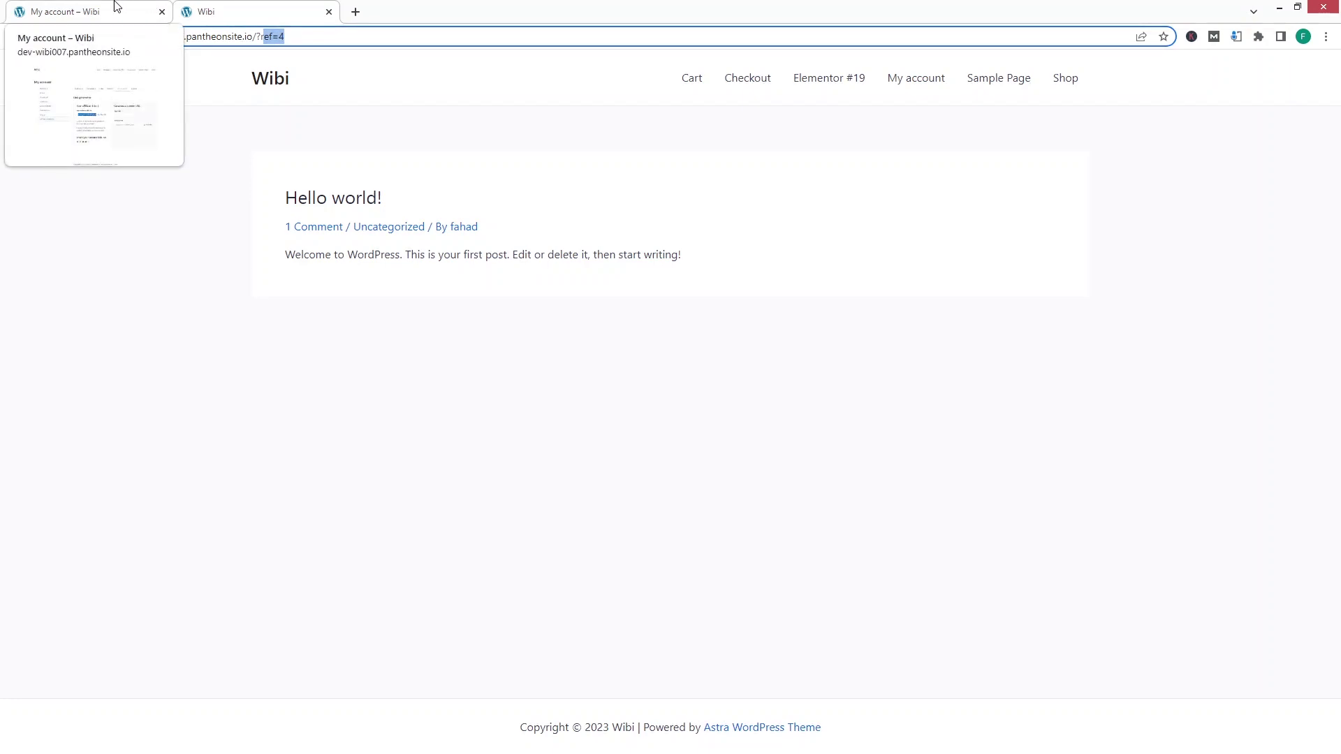
In the referral tab, go to the Shop page listing three products
click(143, 8)
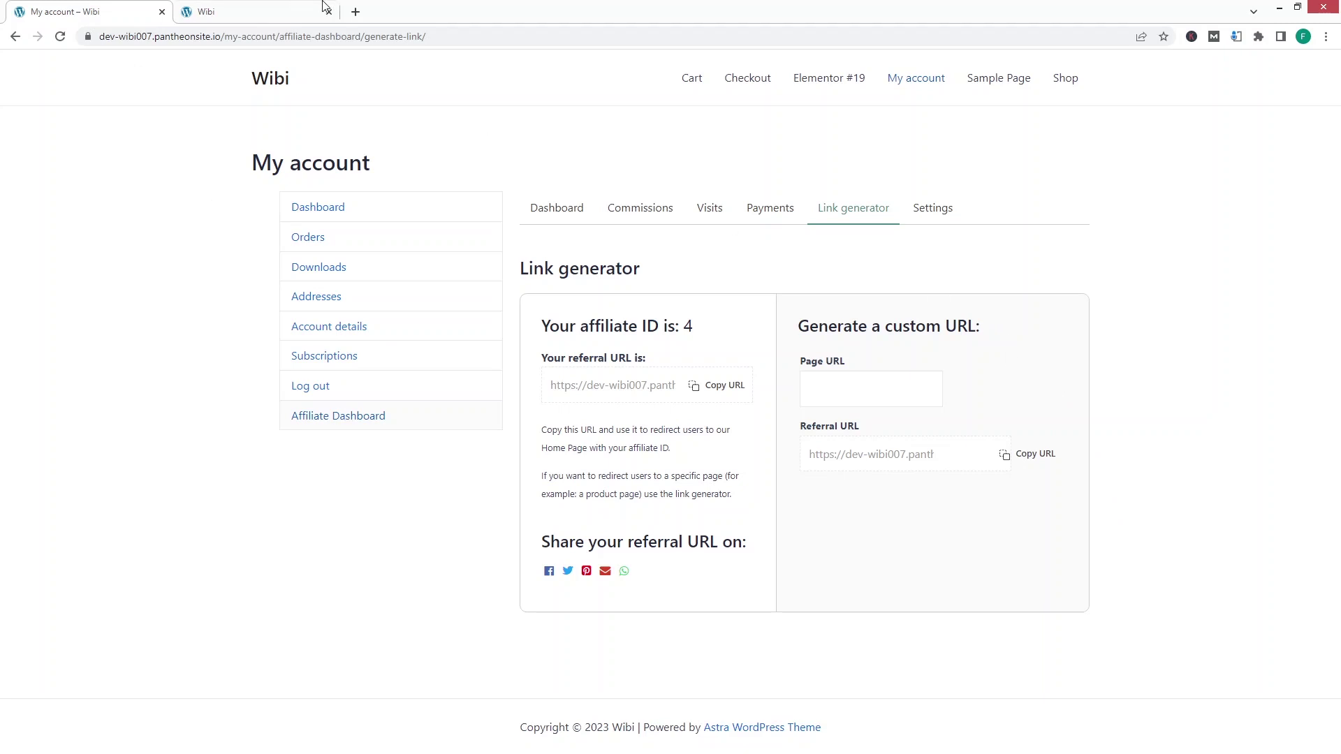
click(284, 5)
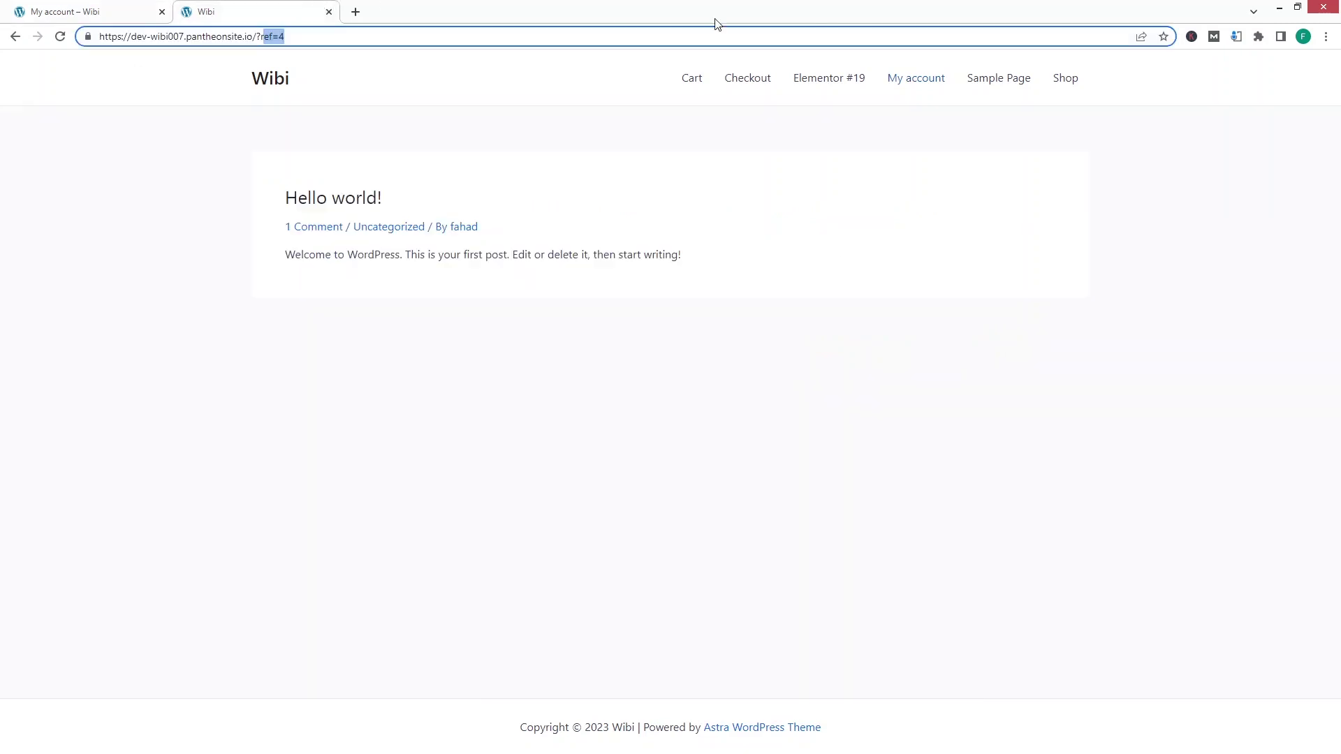
click(1067, 81)
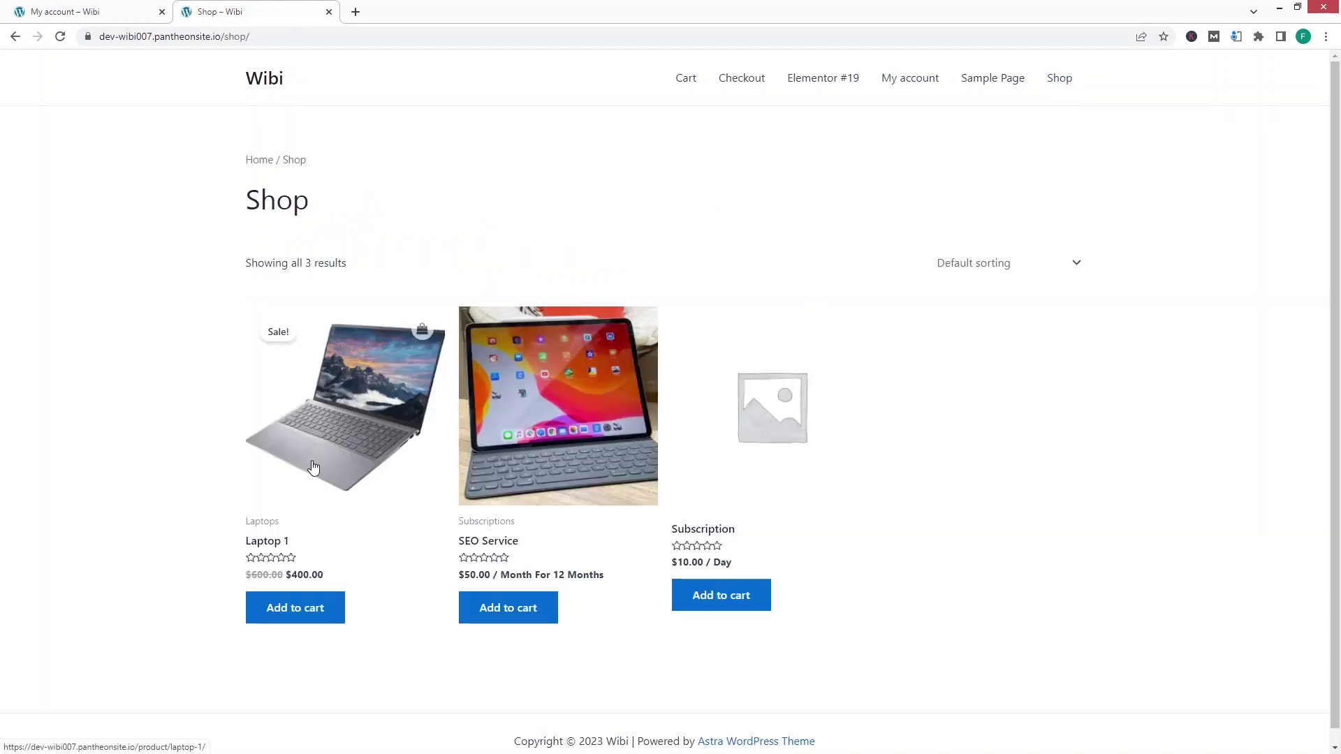
Generate and copy a custom referral URL for the Laptop 1 product page in the Link generator
click(312, 466)
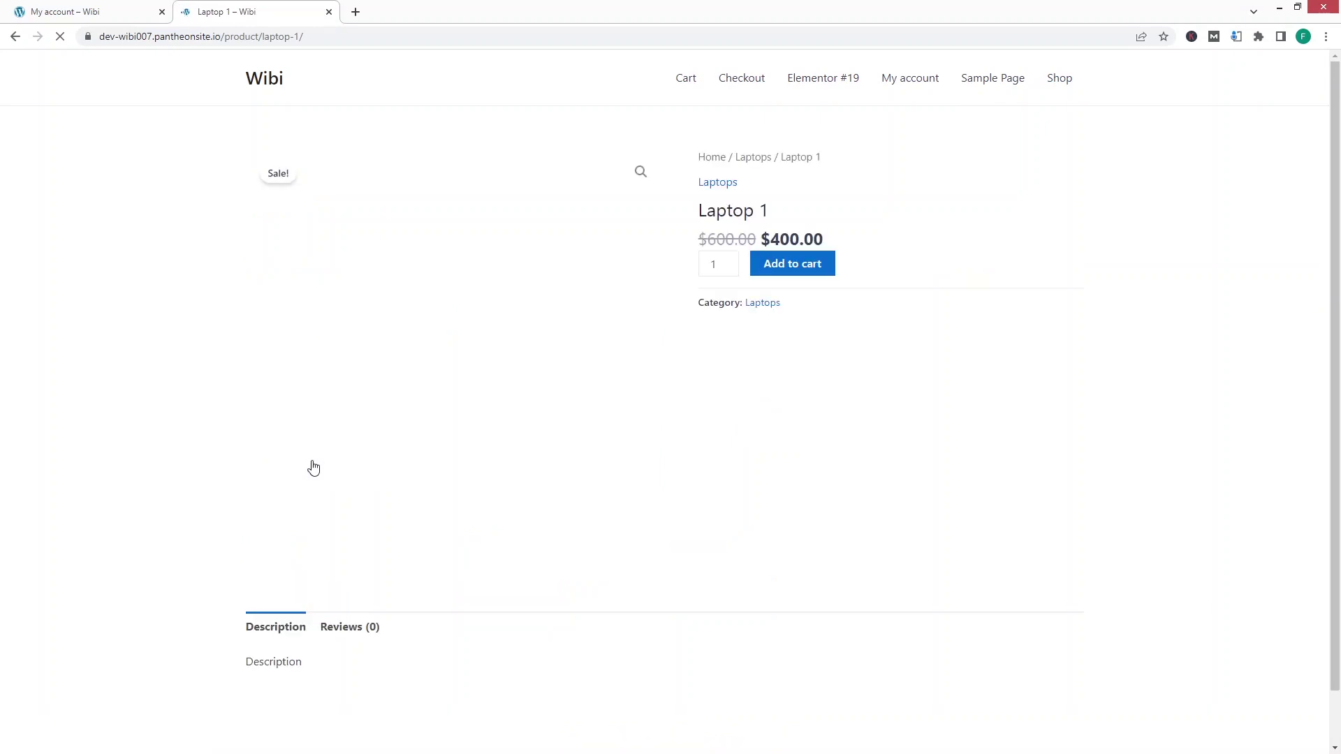
click(345, 36)
key(ctrl+c)
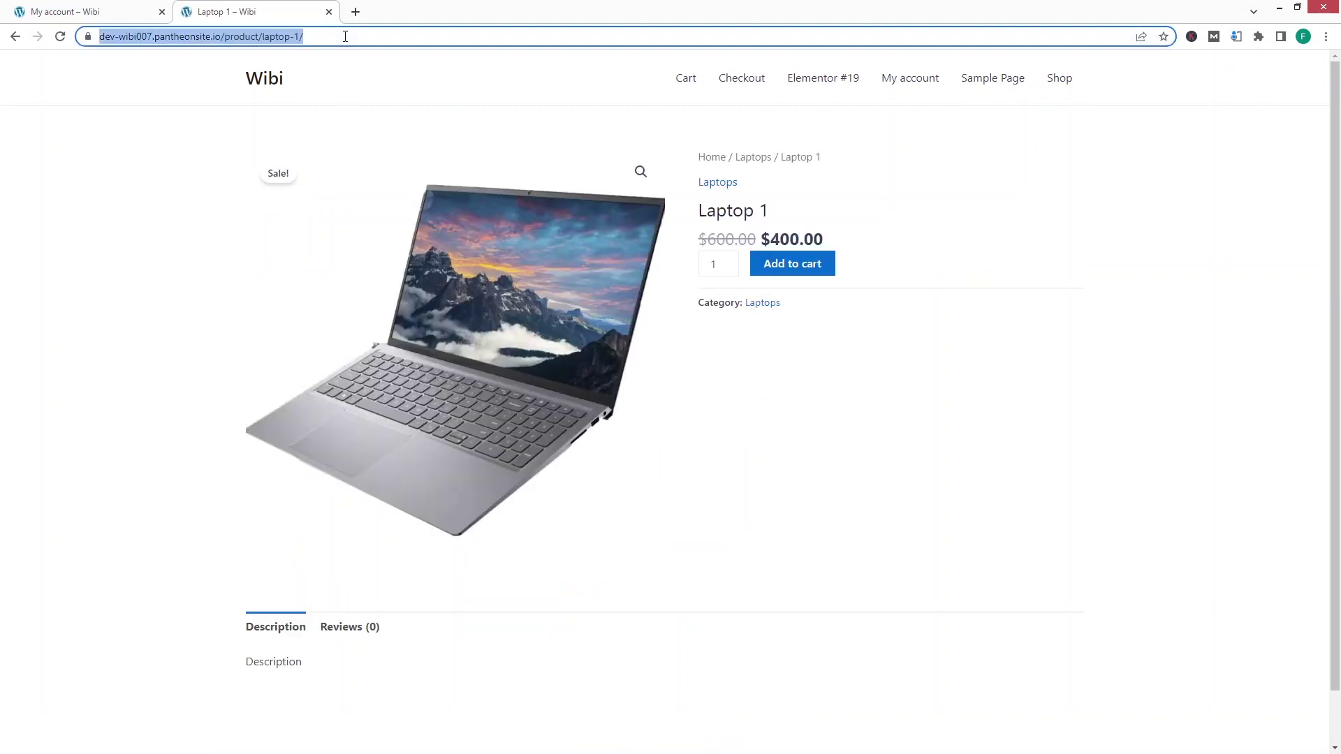
key(ctrl+Tab)
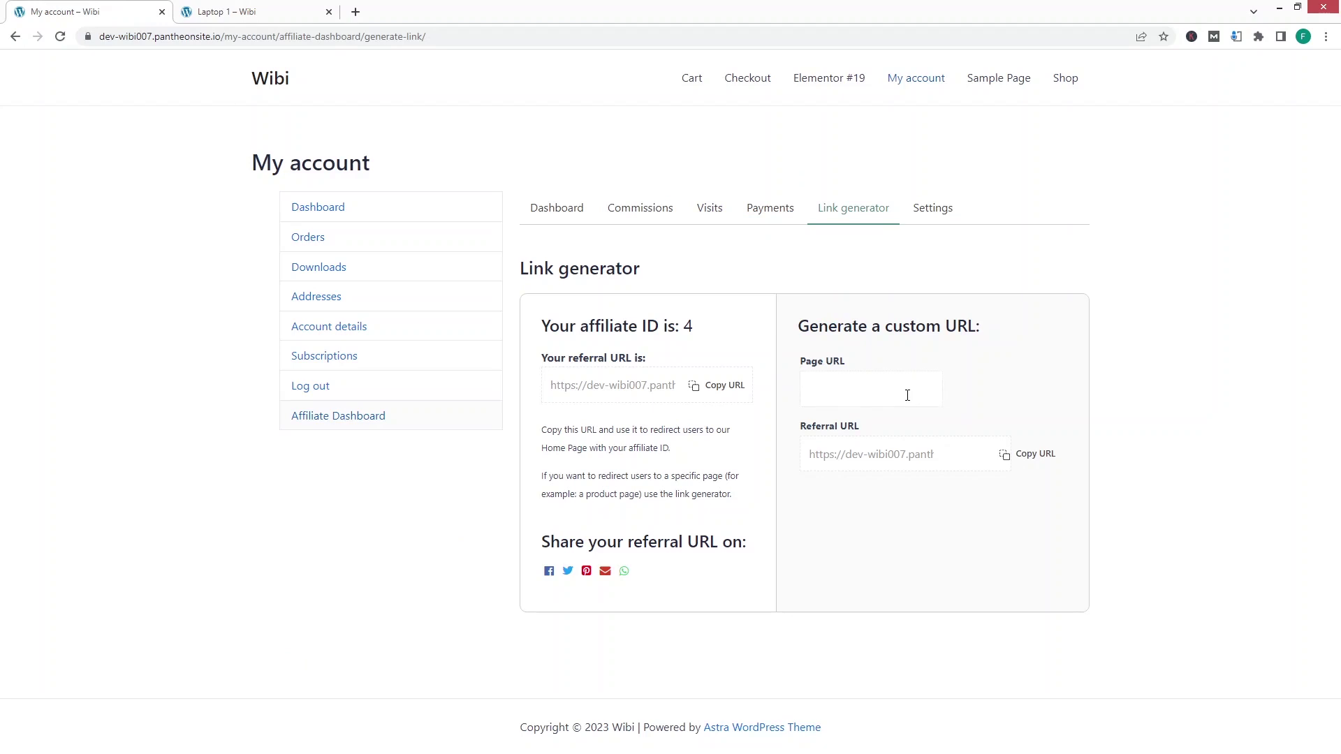
click(907, 395)
key(ctrl+v)
click(1030, 461)
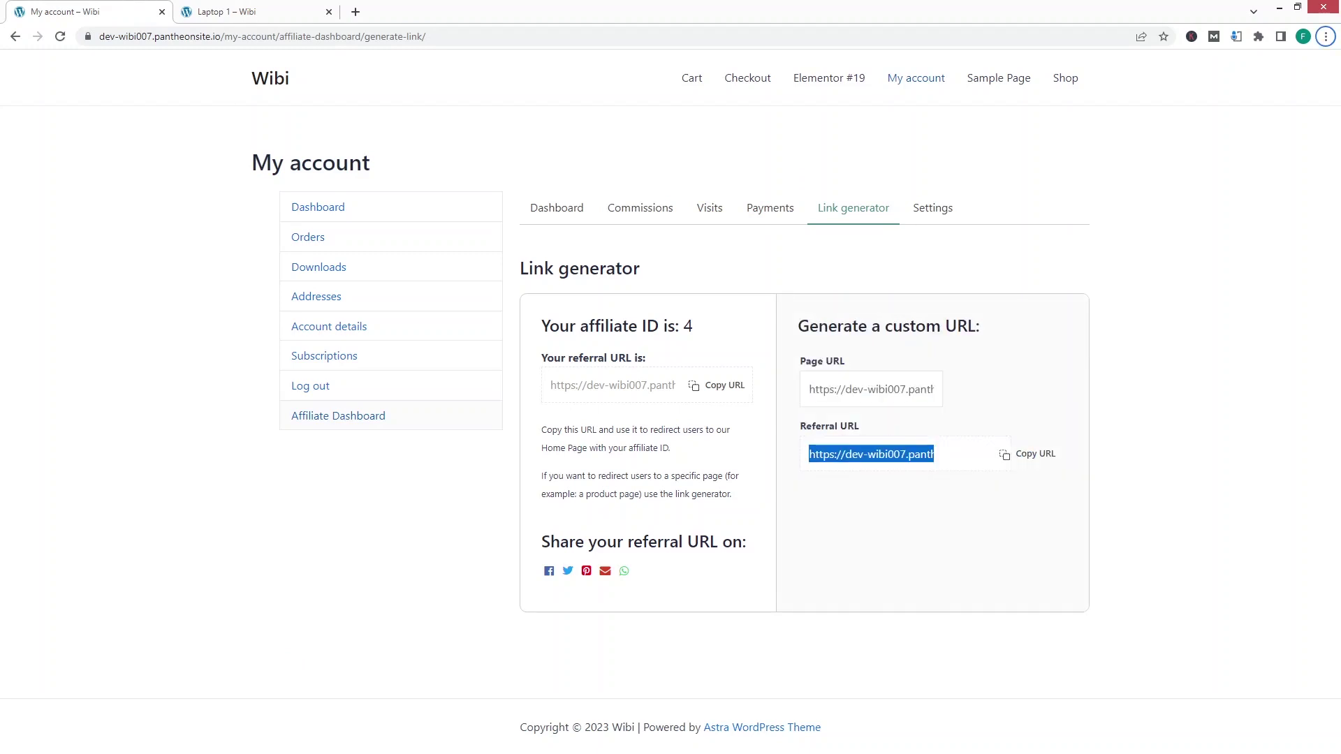
Open the Laptop 1 referral link in the other browser, then return to Chrome
key(alt+Tab)
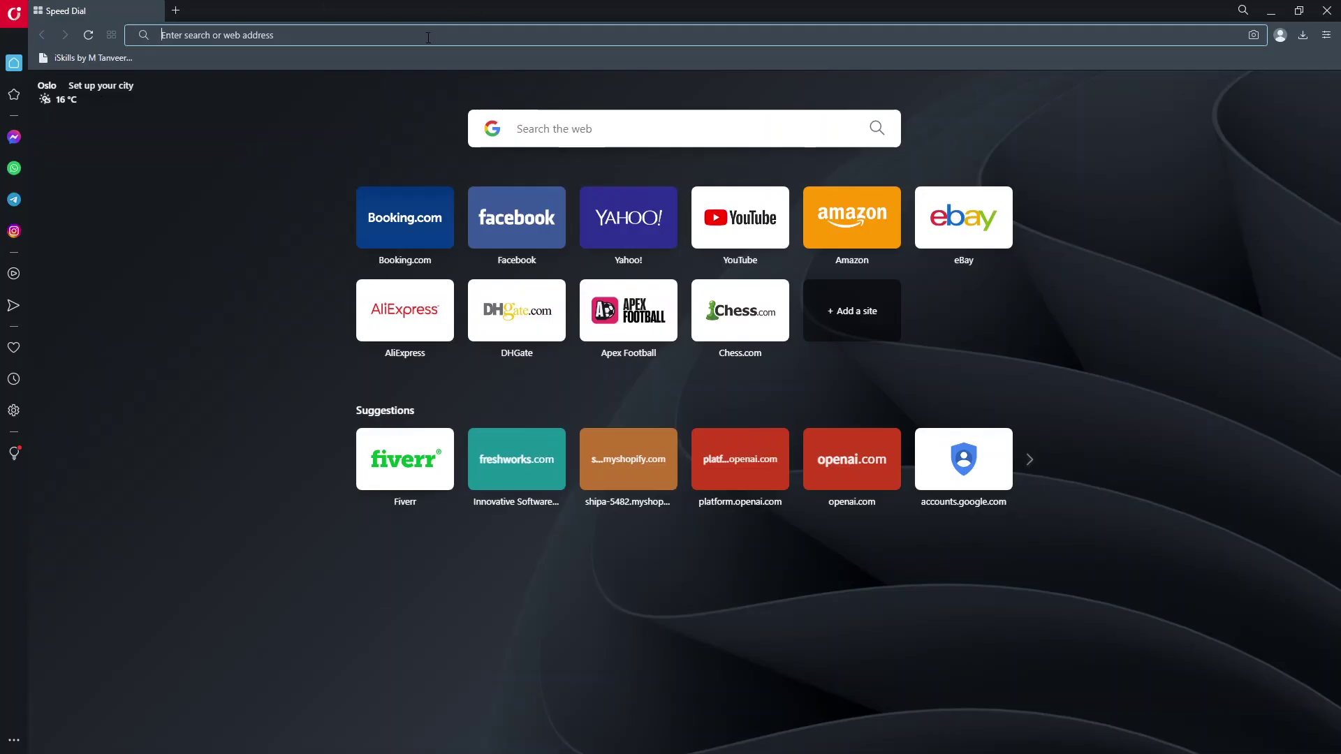
click(428, 35)
key(ctrl+v)
key(Return)
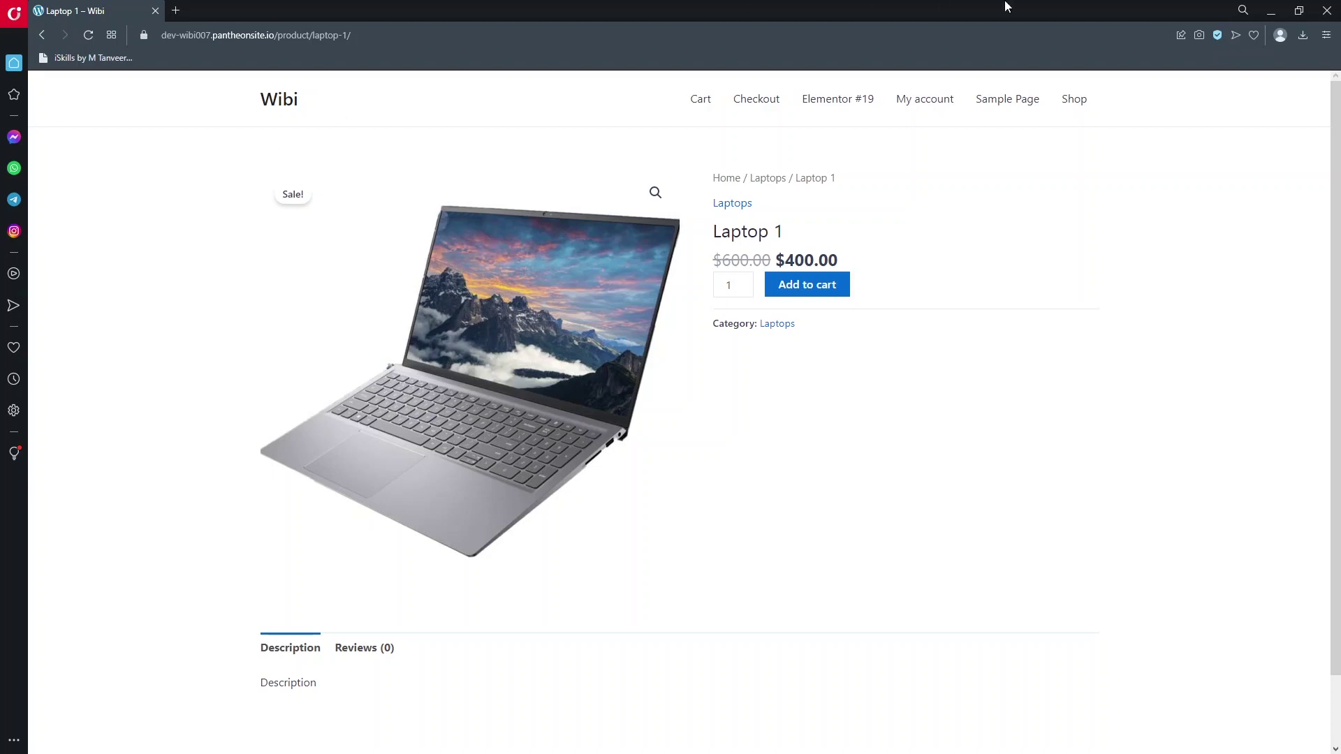
click(1326, 11)
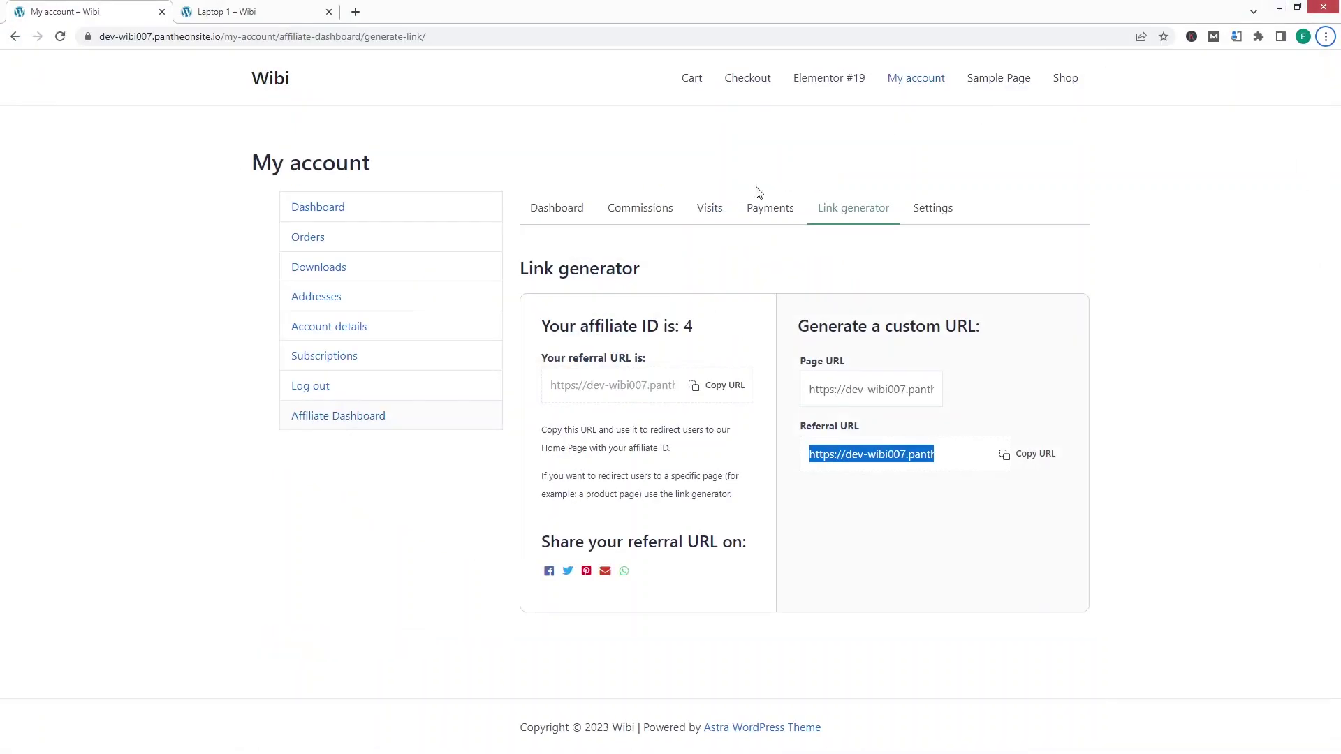
Open the affiliate Settings and inspect Payment info, which has only an empty Payment email field
click(946, 218)
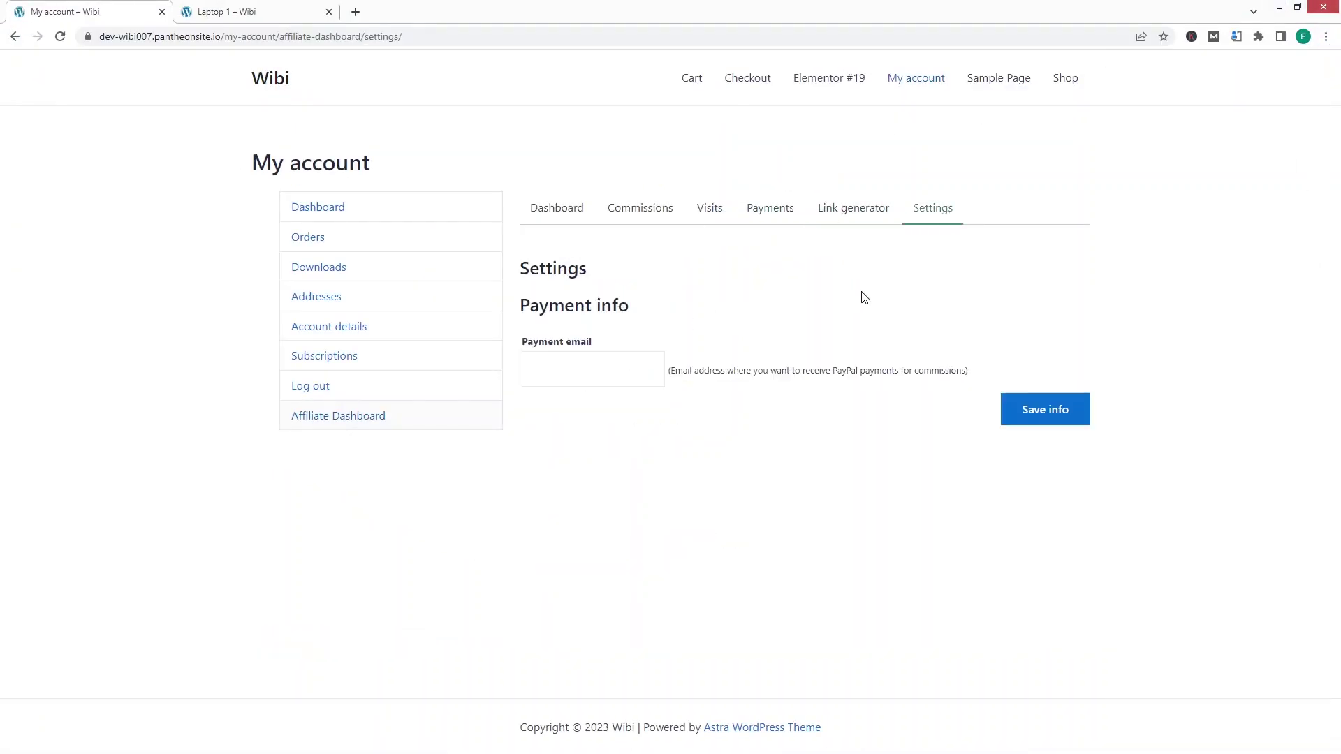
drag(638, 308, 518, 309)
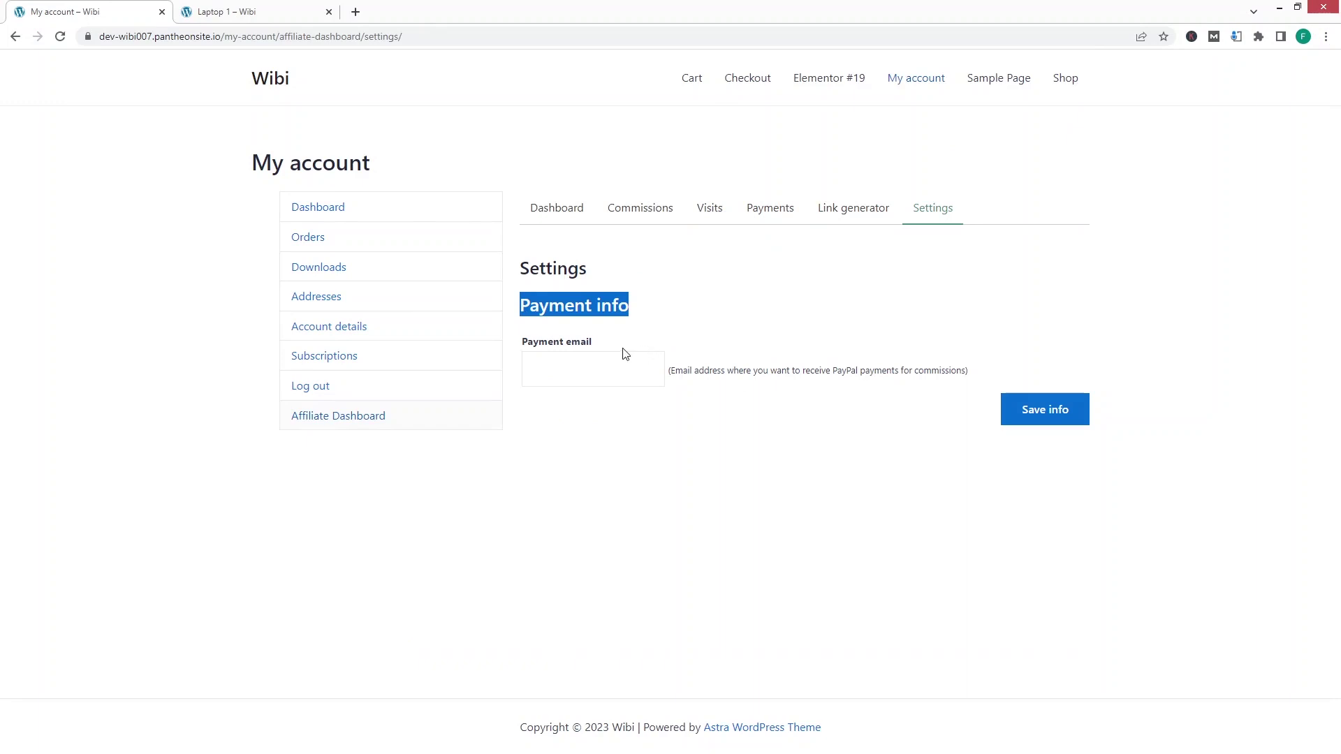
click(592, 355)
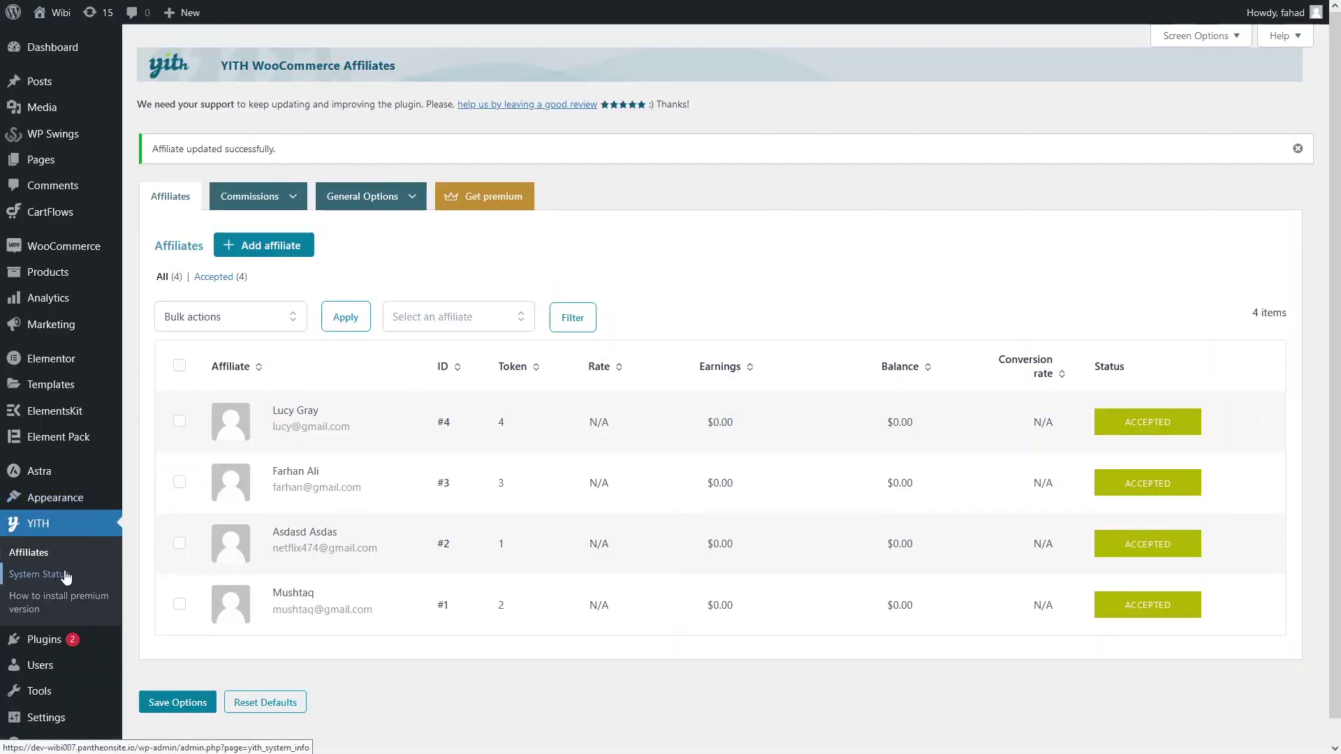
Under Commissions & Payments, switch on the Direct bank/wire transfer gateway and save the options
mouse_move(379, 218)
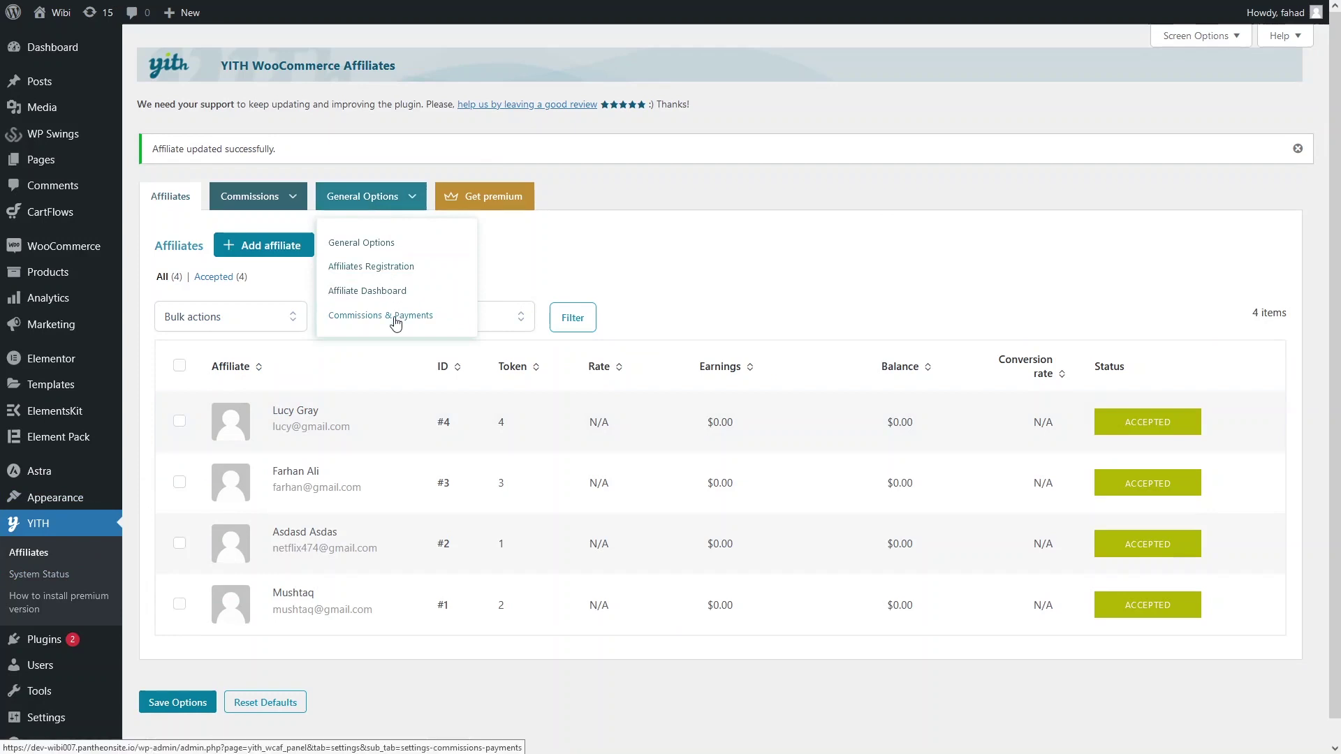
click(395, 318)
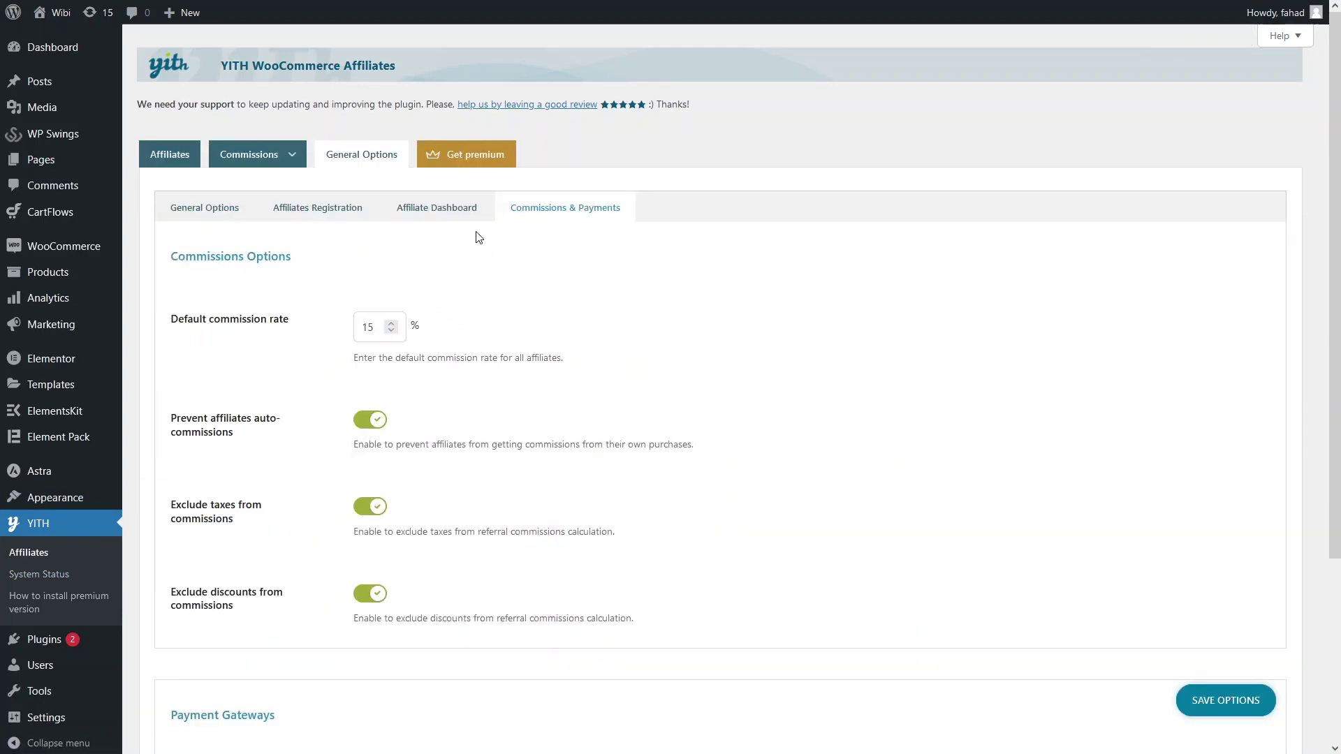
scroll(514, 241, down, 3)
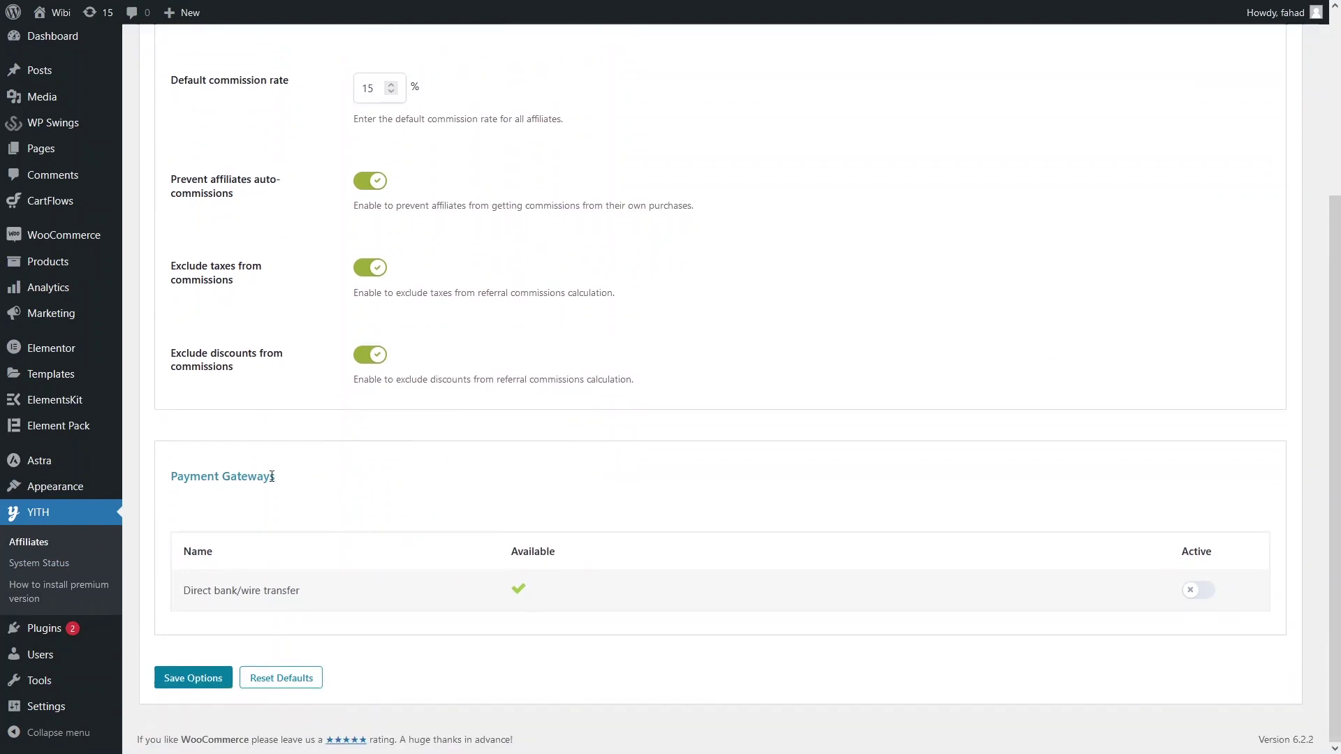
drag(283, 479, 158, 479)
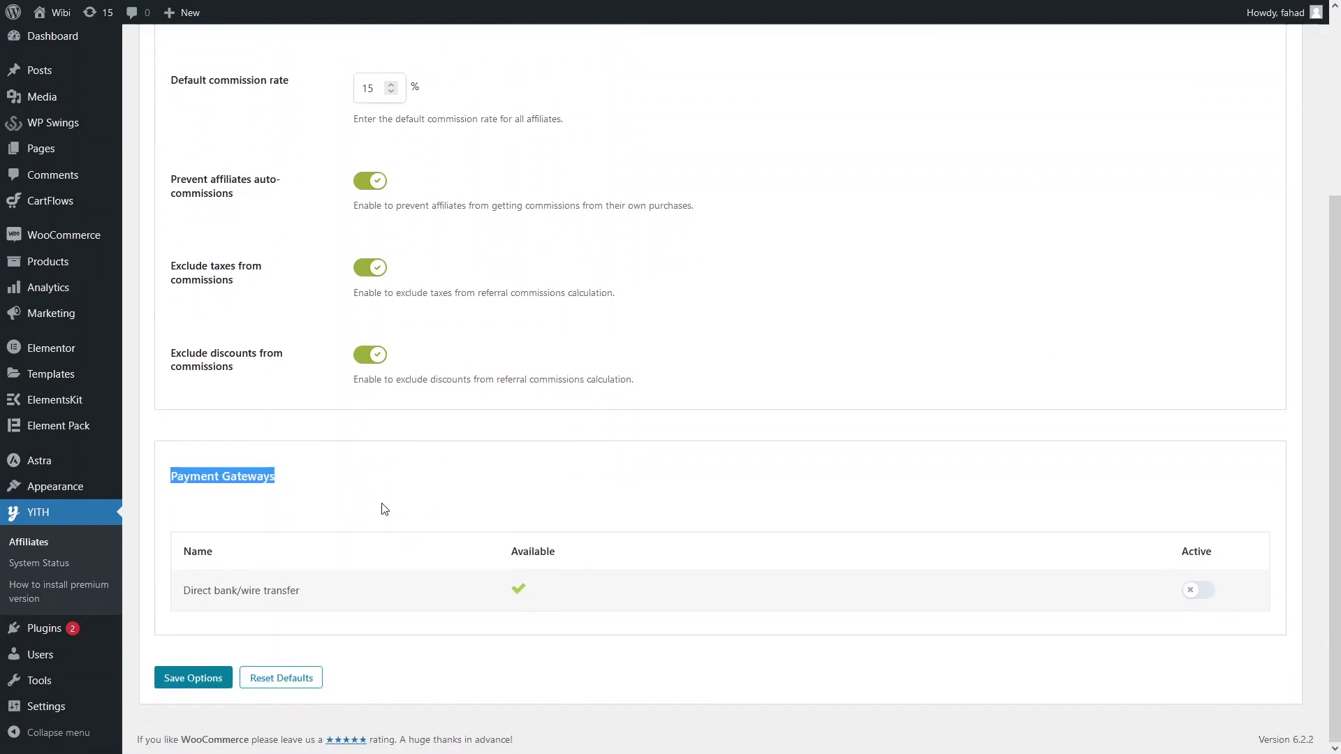
click(166, 593)
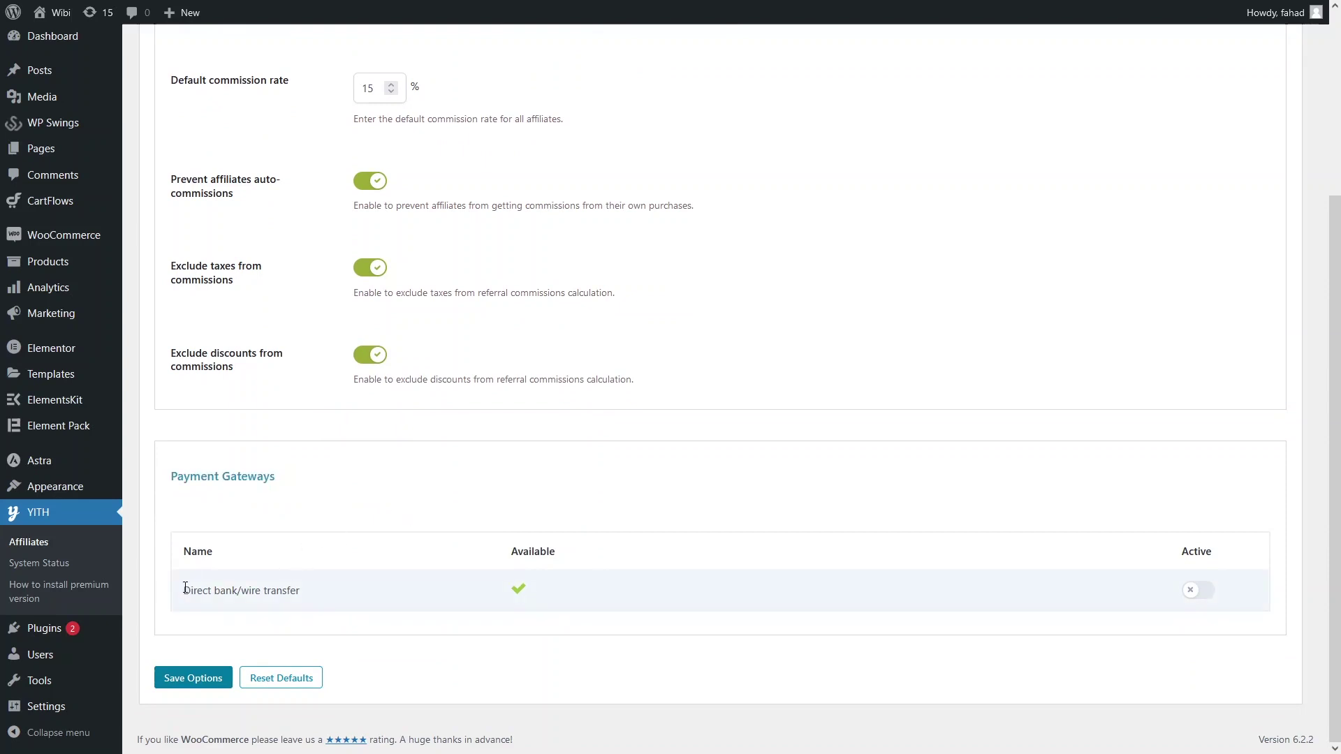
drag(184, 596, 315, 600)
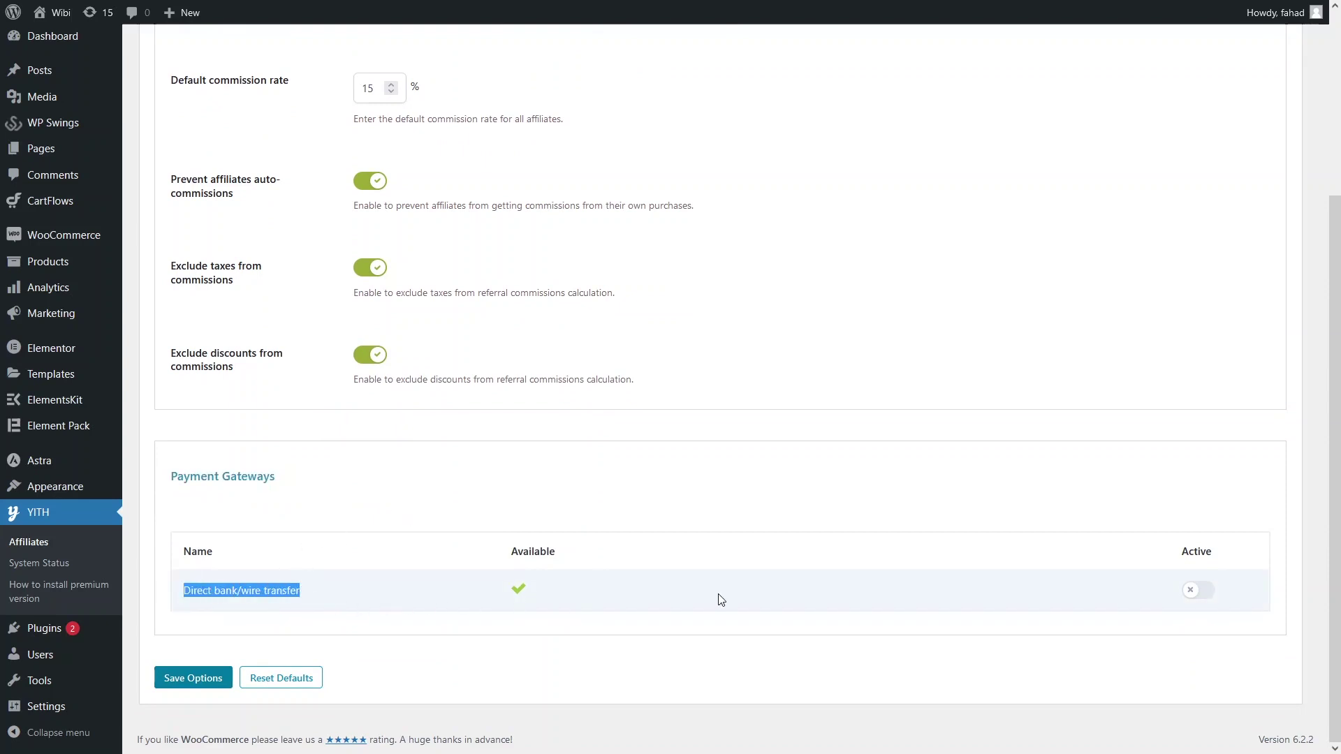
click(1192, 590)
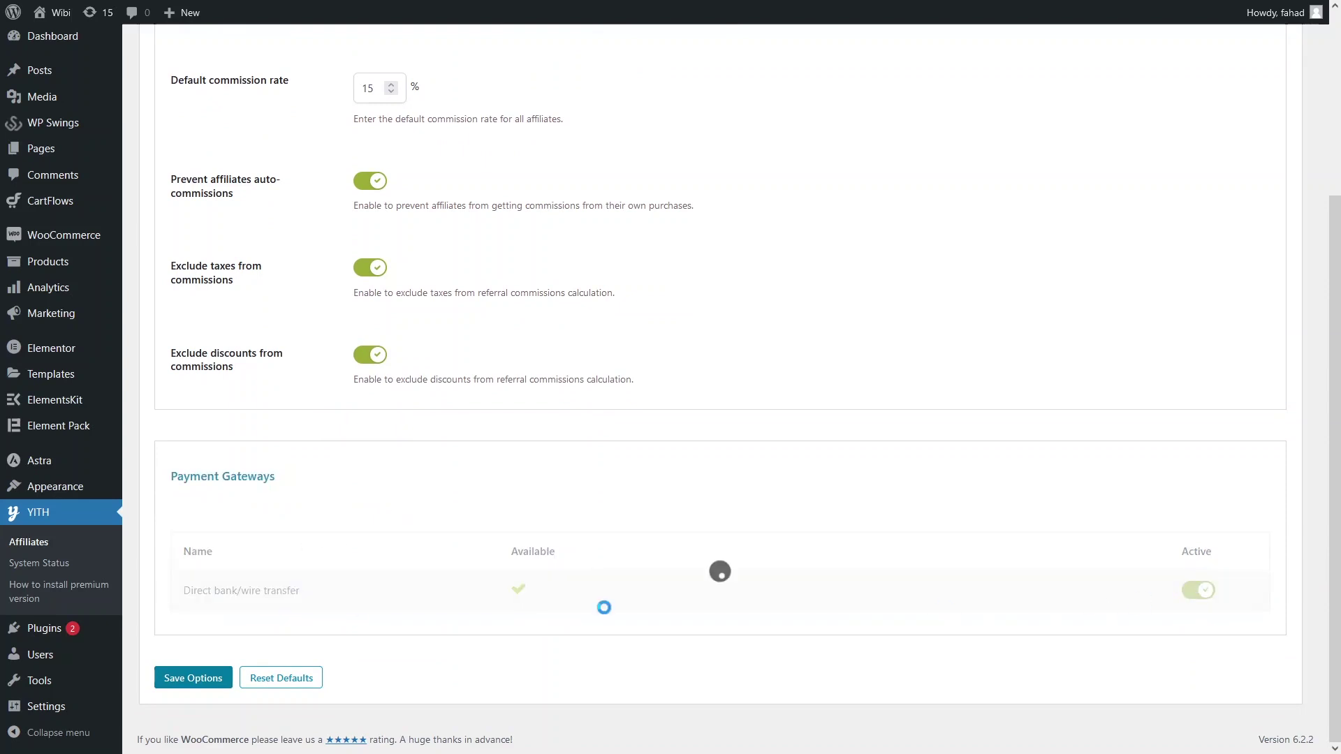
click(219, 674)
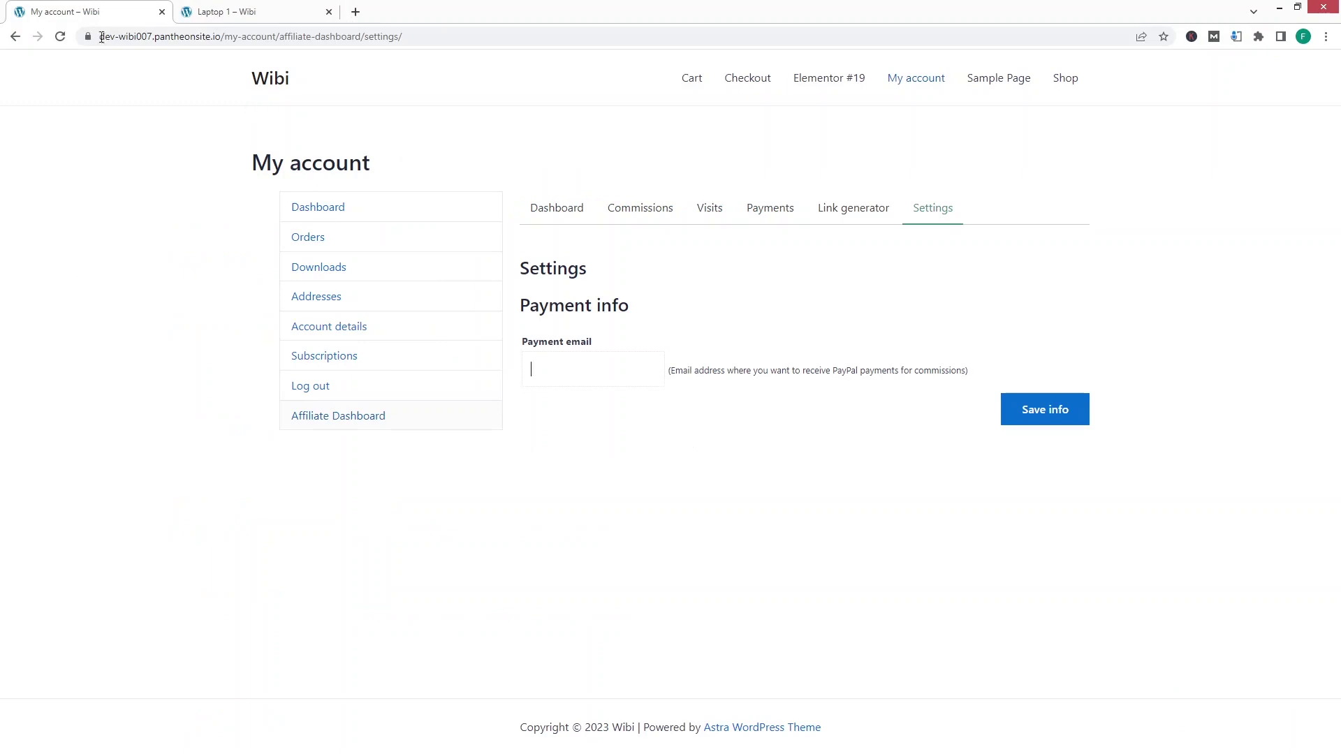
Reload the storefront Settings page to reveal bank transfer Account name, IBAN and Swift code fields
click(60, 36)
drag(519, 405, 732, 415)
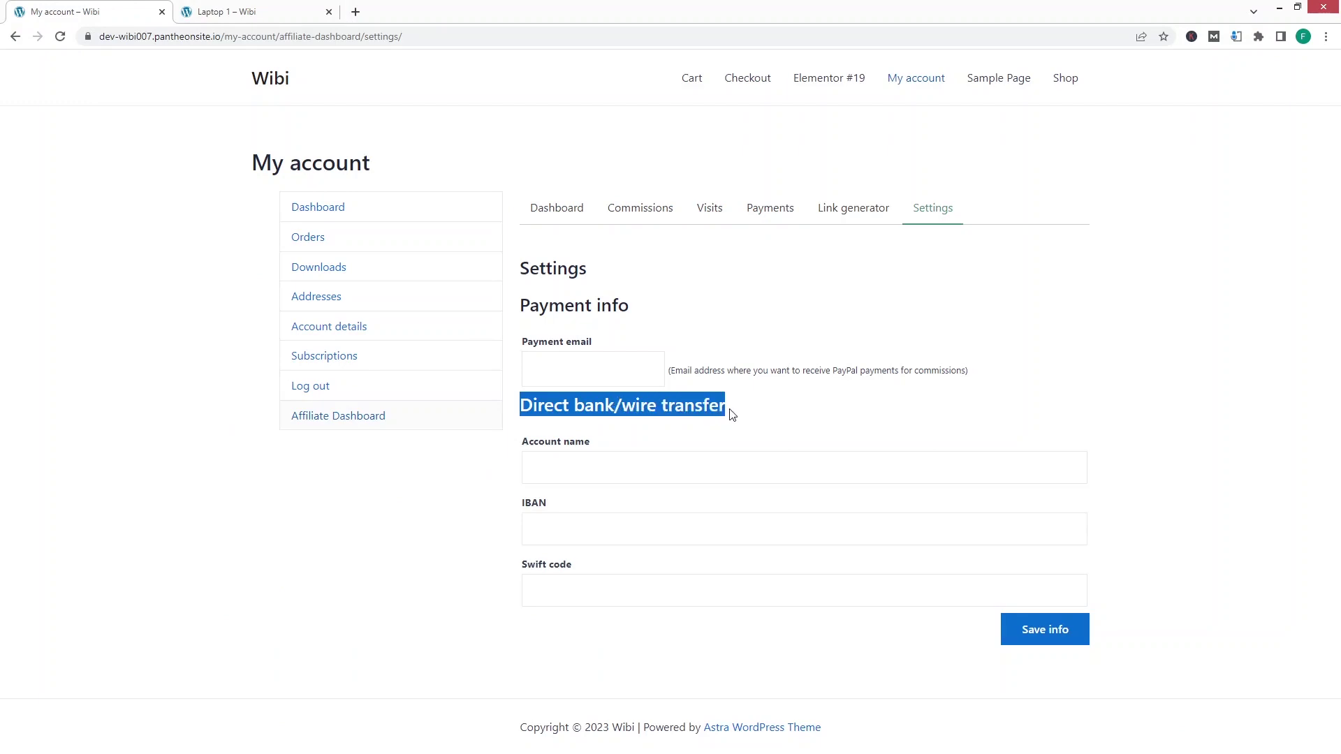
click(666, 475)
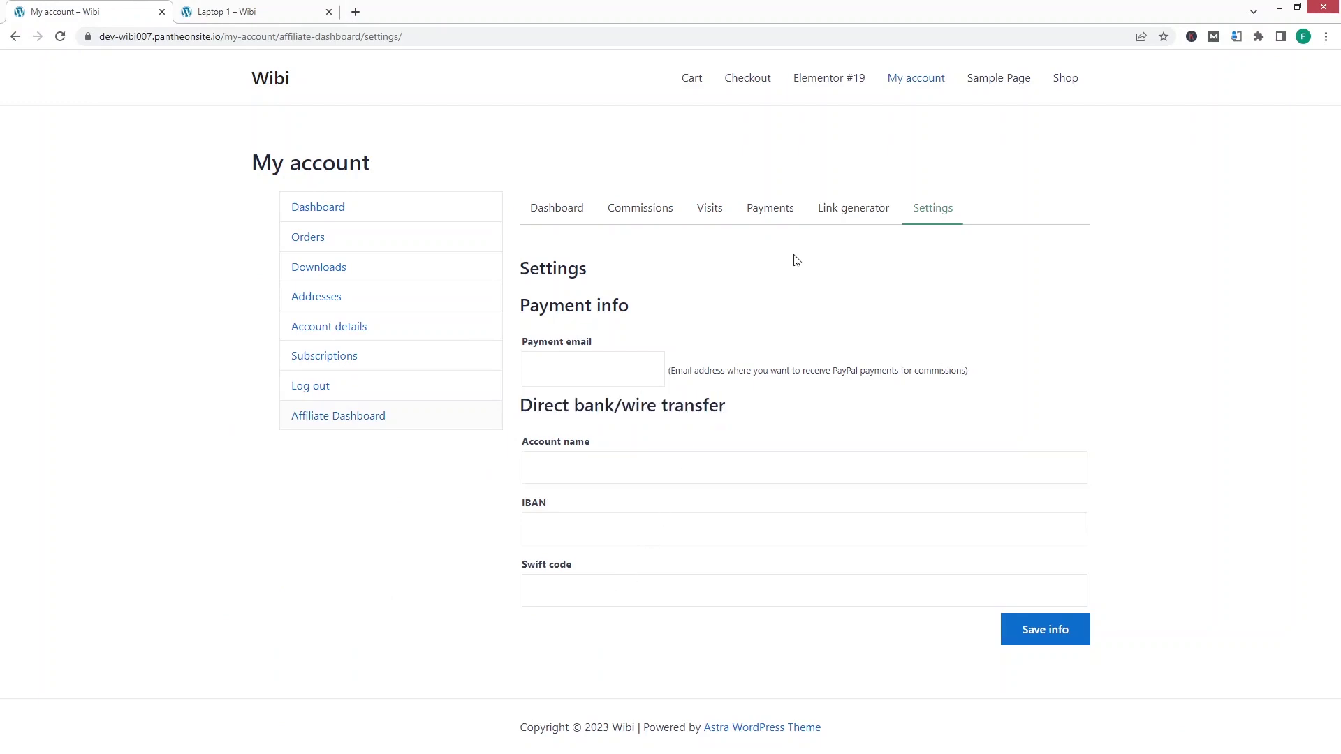
Return to the affiliate Dashboard tab and check the Visits card now showing 2 visits
click(559, 209)
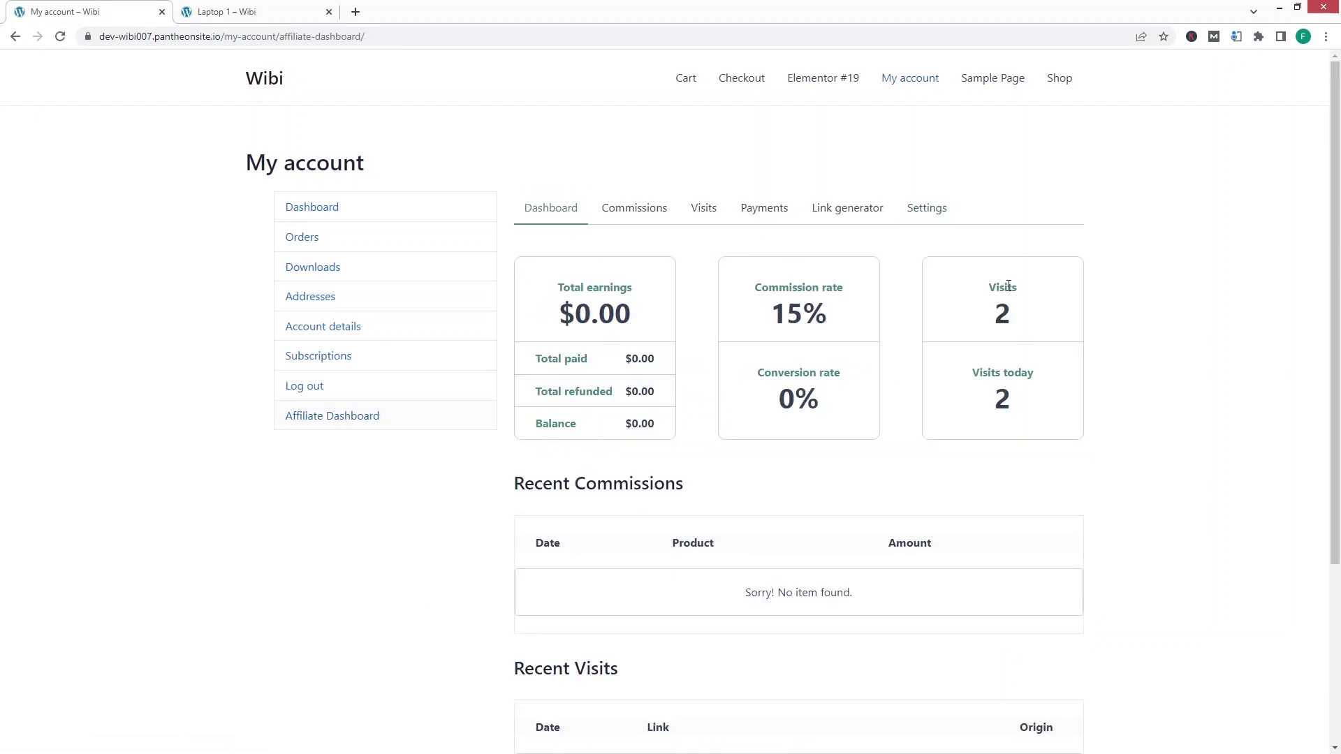
drag(1019, 312, 991, 312)
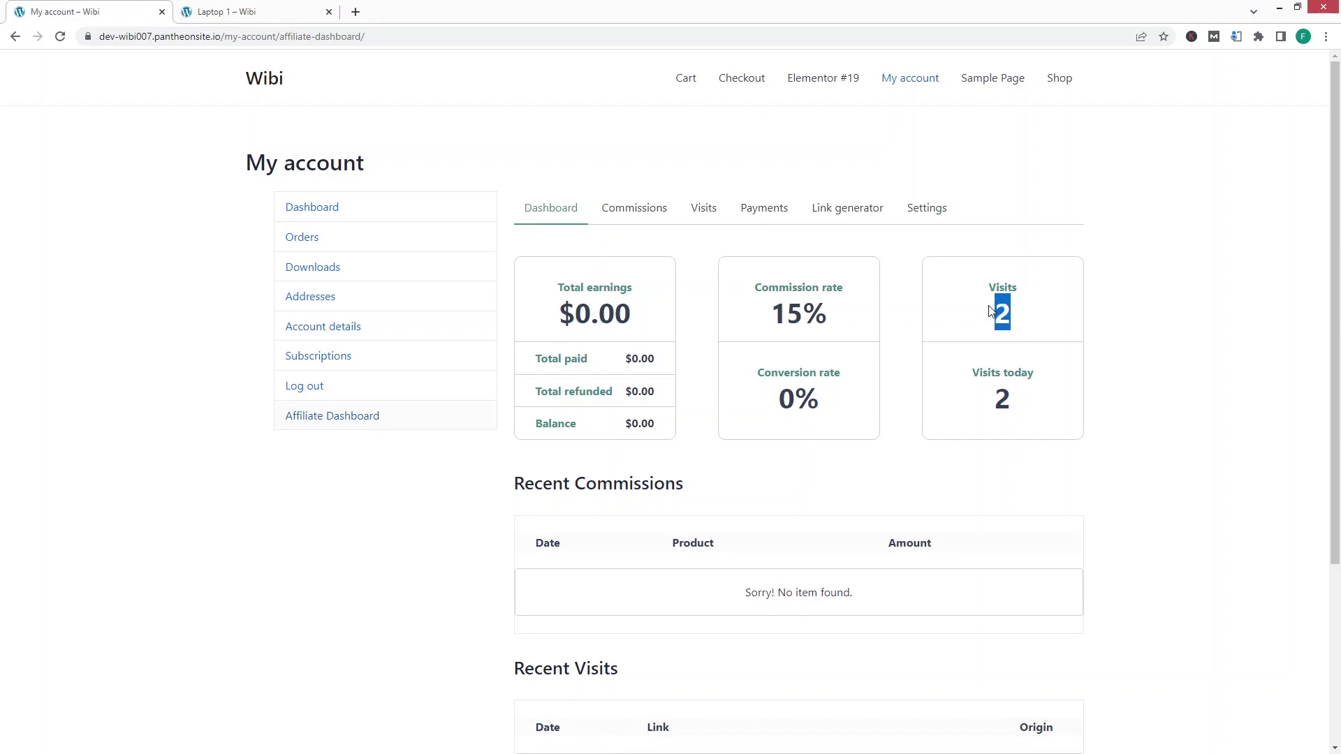